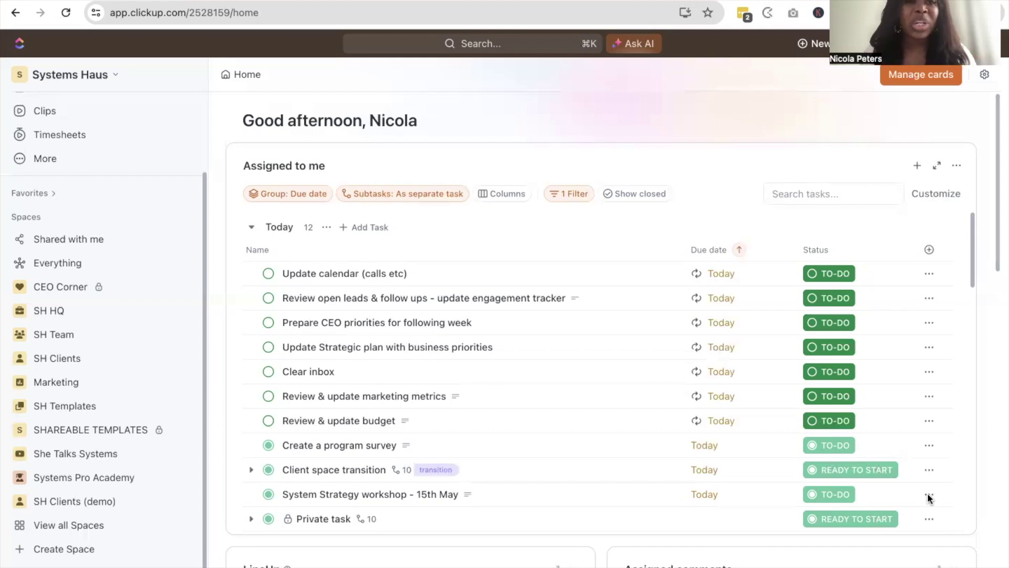
Look through the folders of the SH HQ and SH Team spaces, collapsing each space again.
click(19, 315)
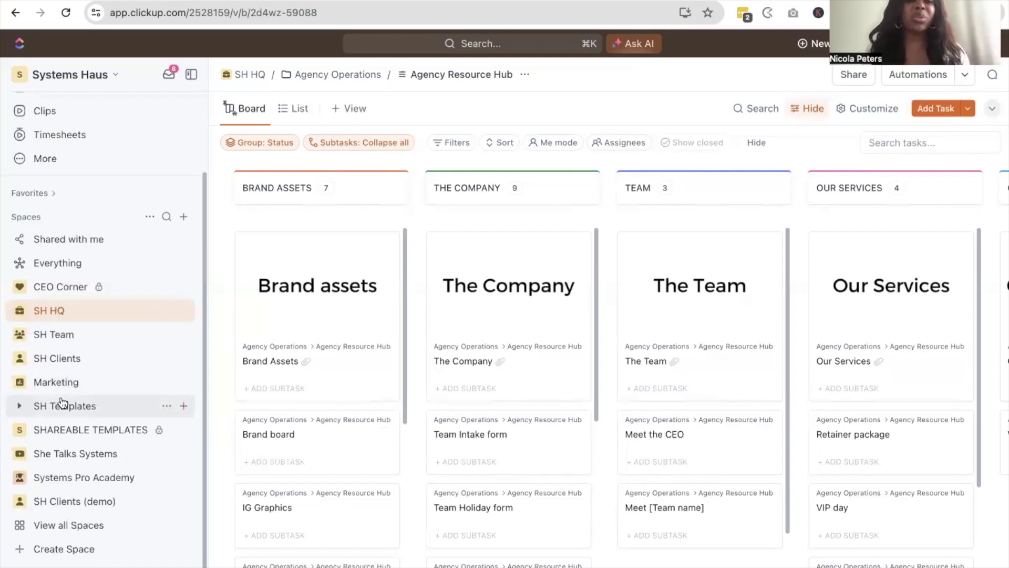
click(19, 311)
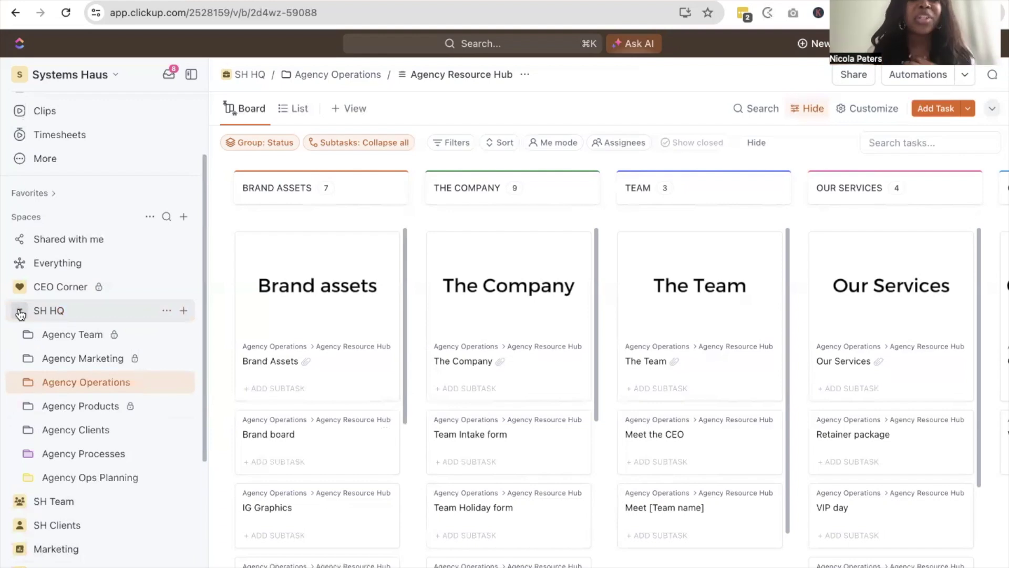
click(20, 312)
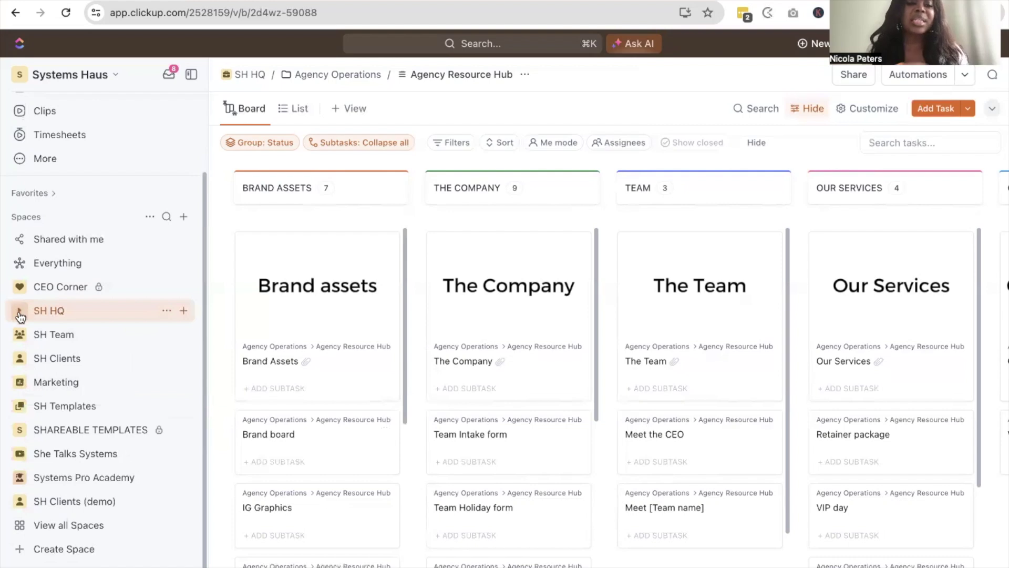
click(19, 336)
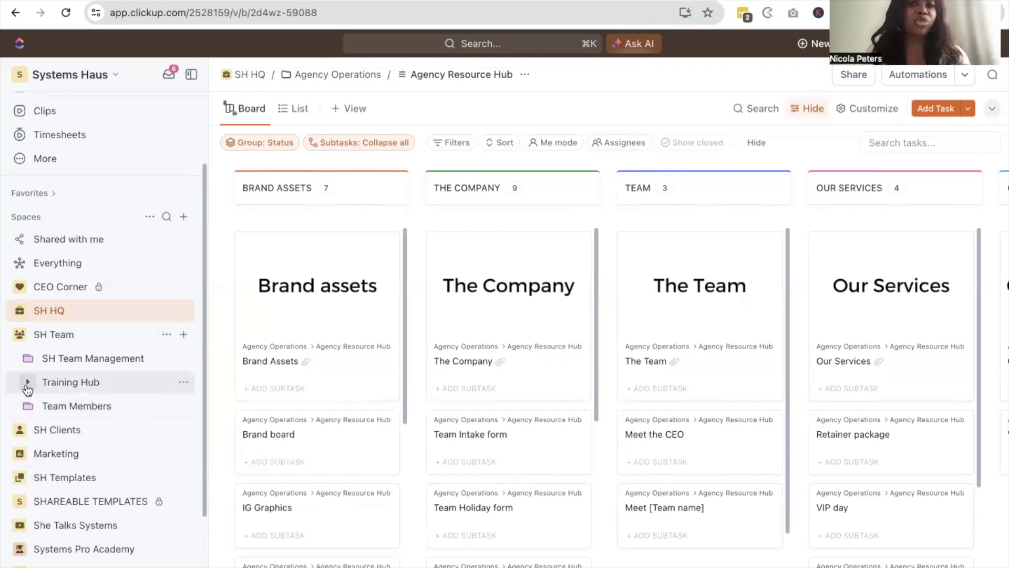
click(21, 337)
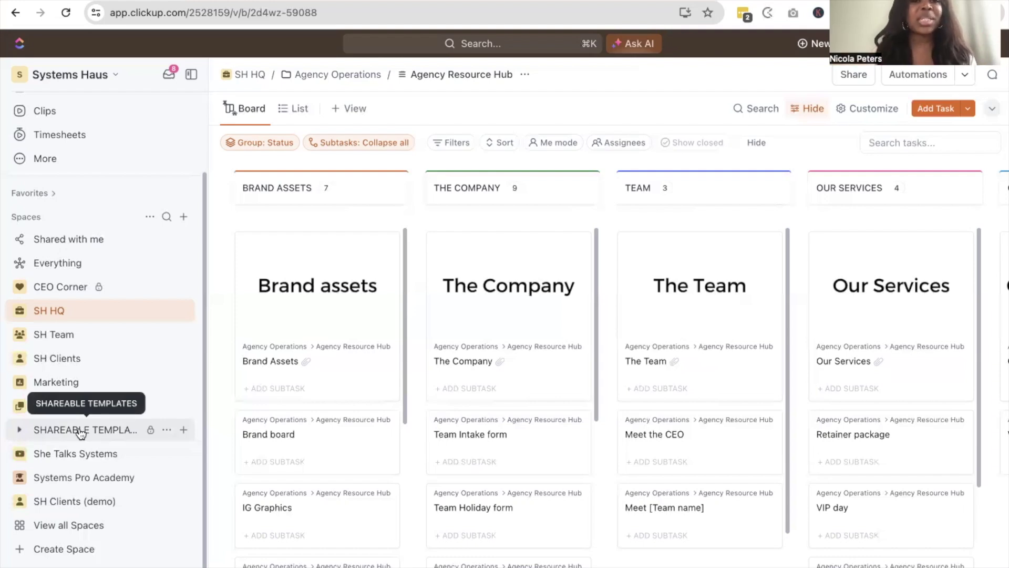
Review the folders and lists inside the SHAREABLE TEMPLATES space, from Core Process Library to Engagement Tracker, and collapse the space.
click(21, 431)
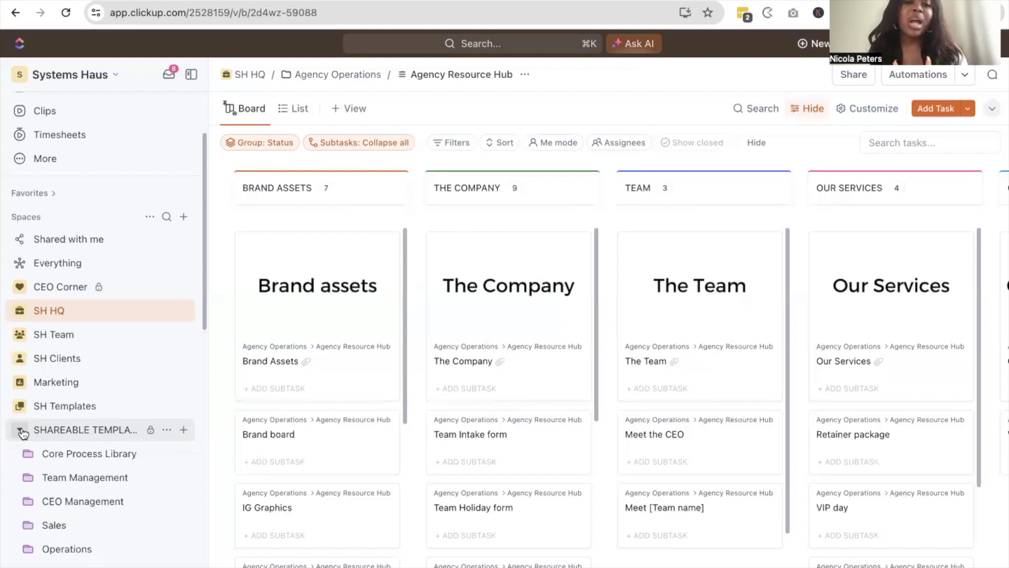
scroll(22, 432, down, 3)
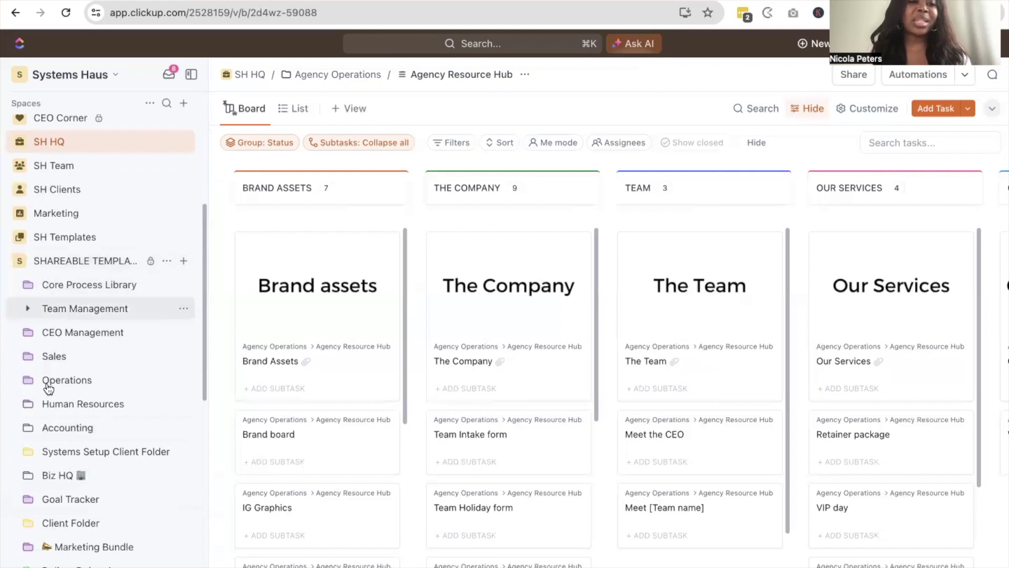
scroll(49, 411, down, 2)
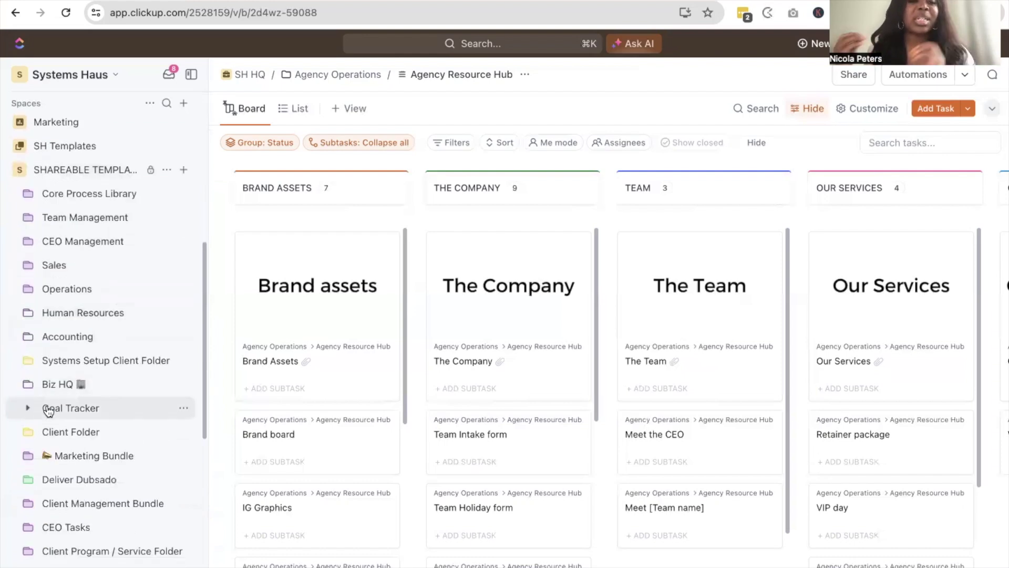
scroll(48, 410, down, 3)
scroll(48, 410, down, 3)
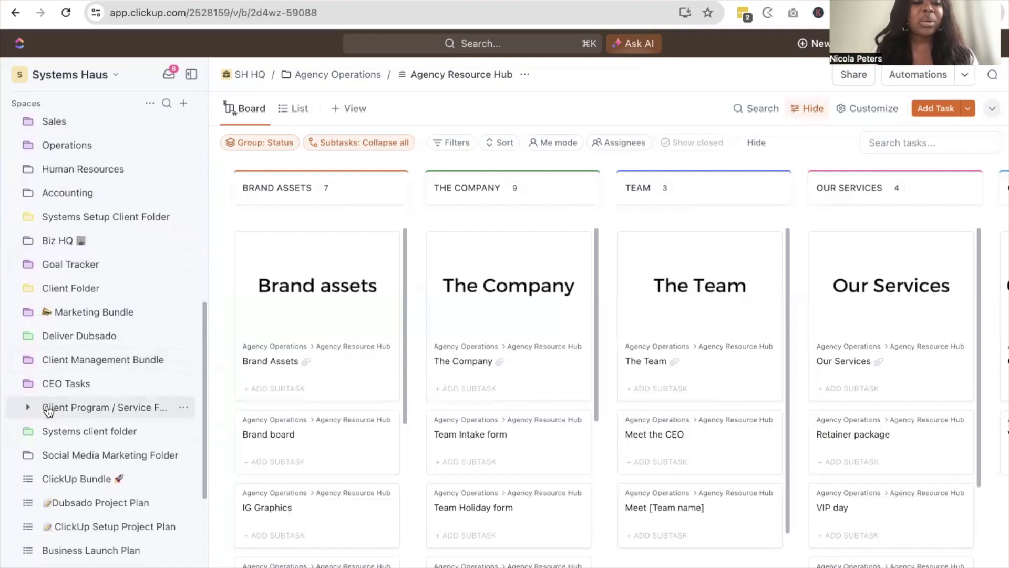
scroll(48, 411, up, 6)
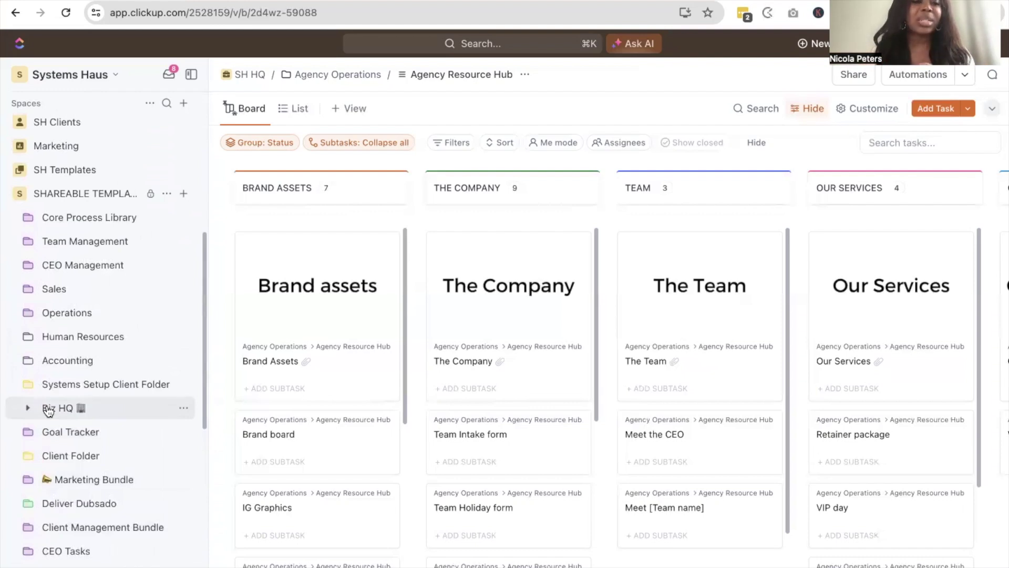
scroll(18, 194, up, 5)
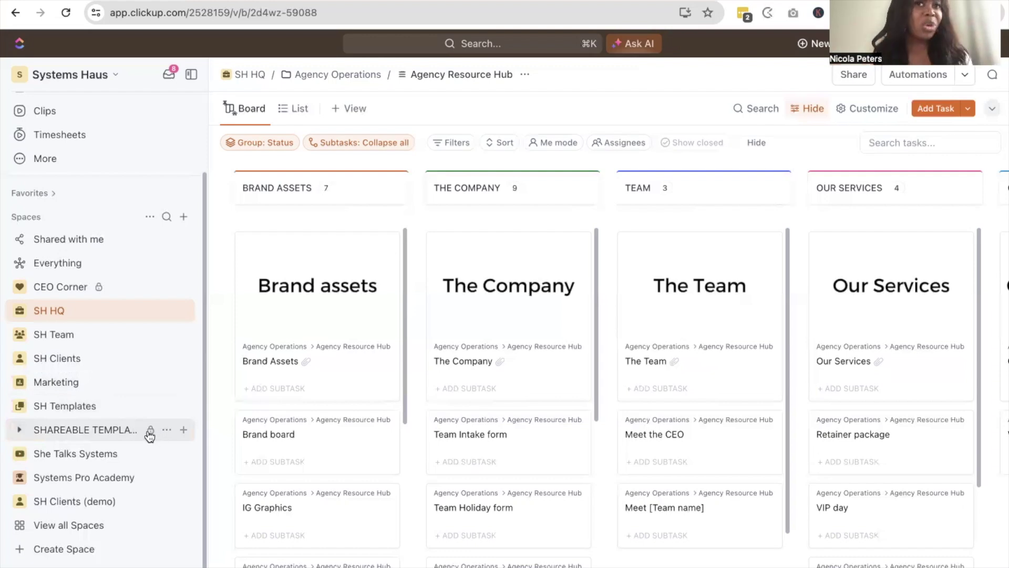
click(19, 430)
scroll(79, 523, down, 9)
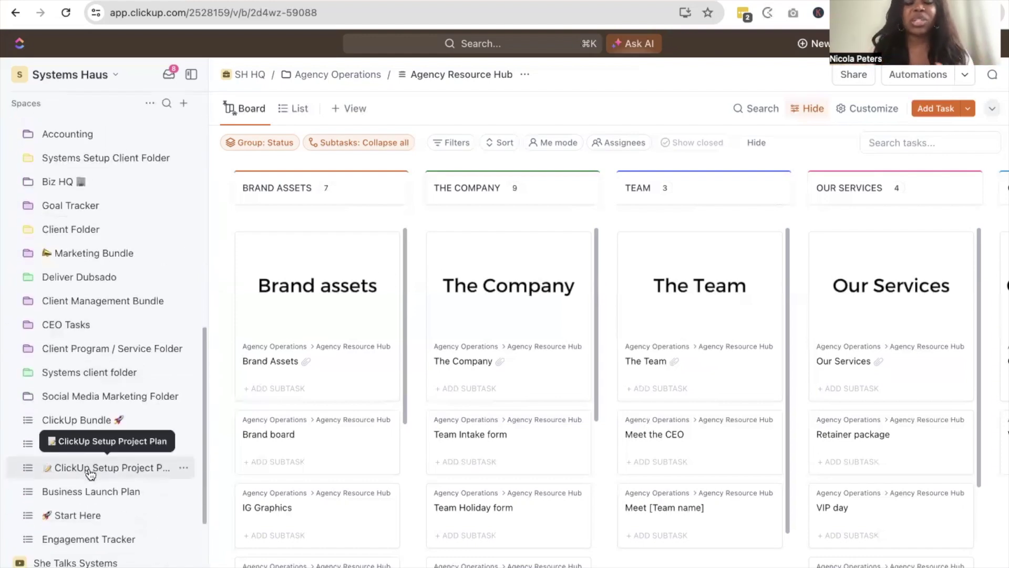
scroll(90, 473, up, 10)
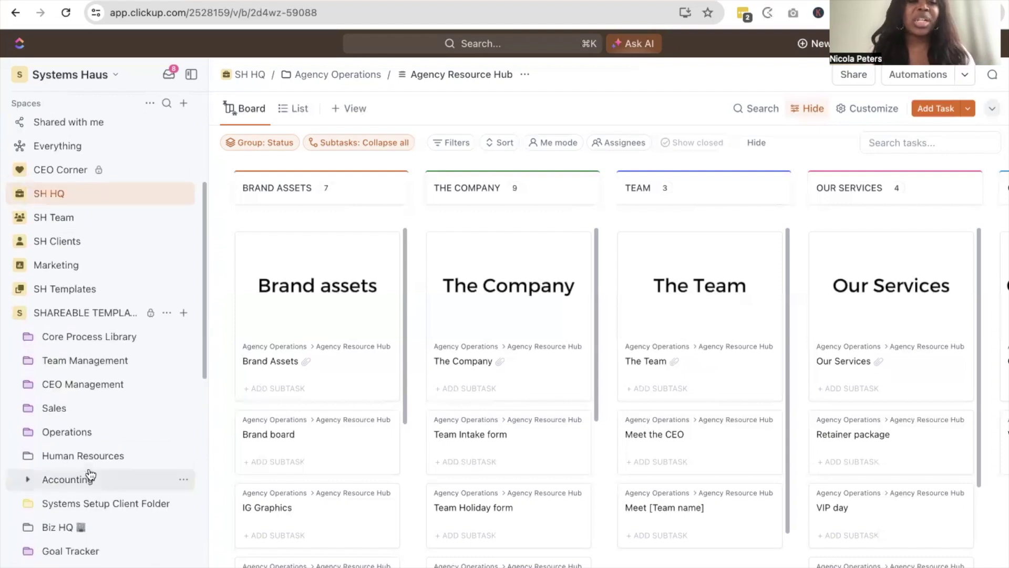
click(19, 310)
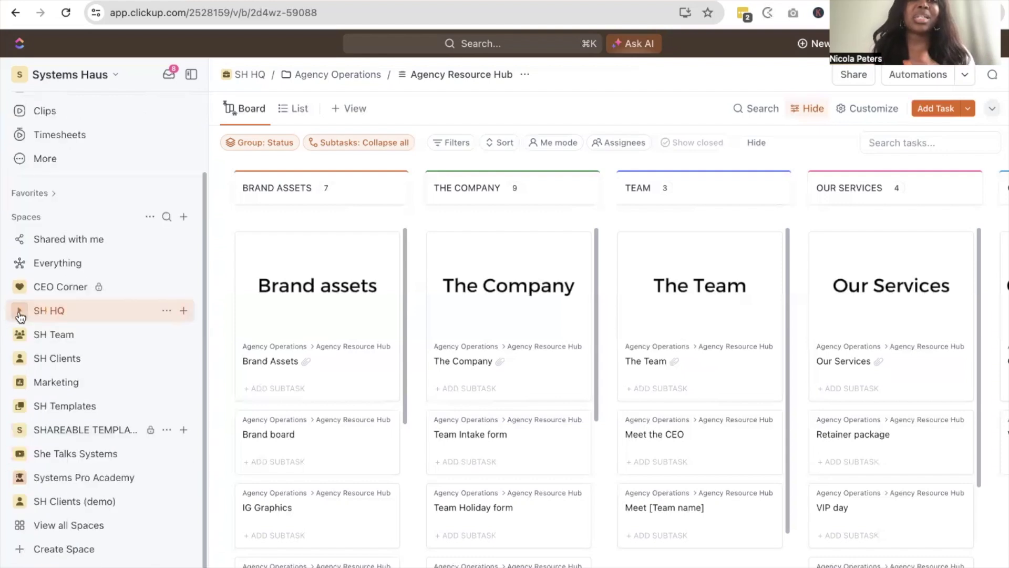
Review the contents of the She Talks Systems and Systems Pro Academy spaces, collapsing each one again.
click(21, 454)
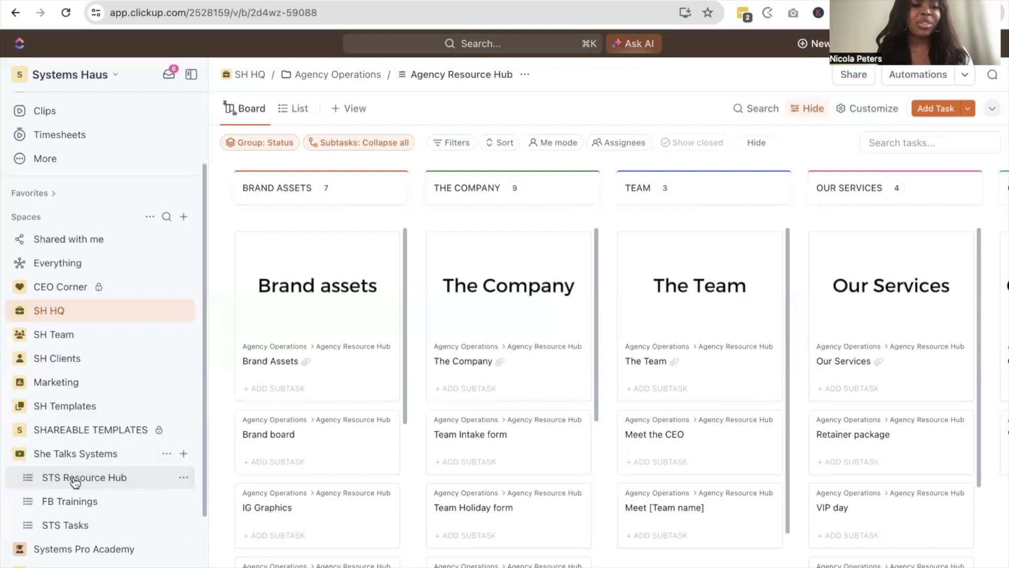
click(19, 454)
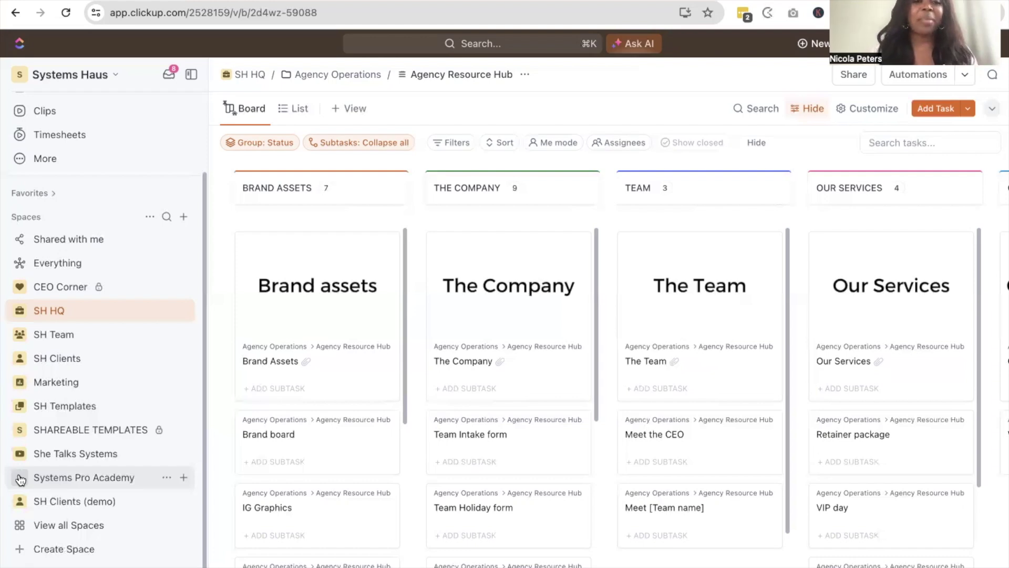
click(20, 478)
scroll(20, 479, down, 3)
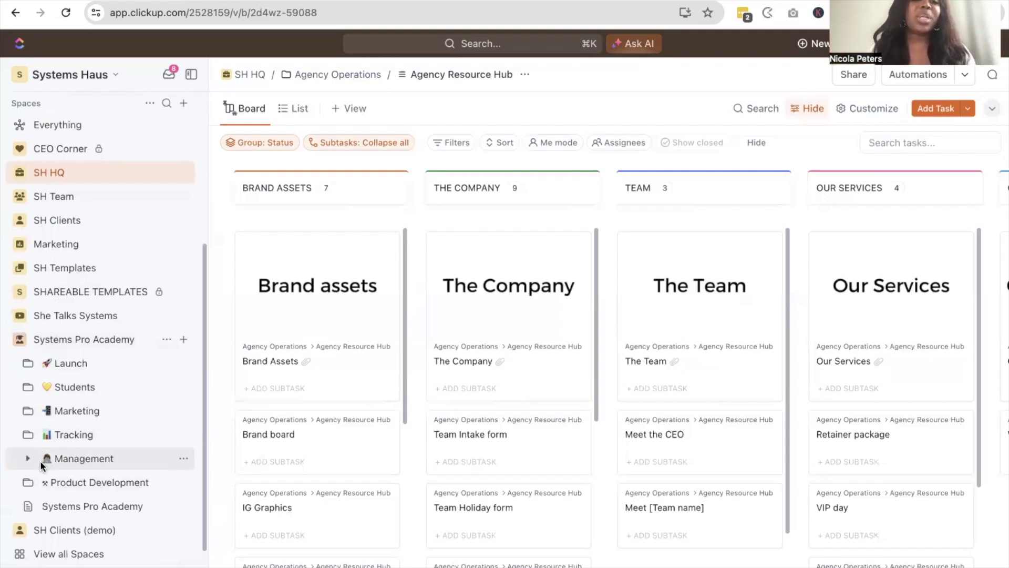
click(20, 340)
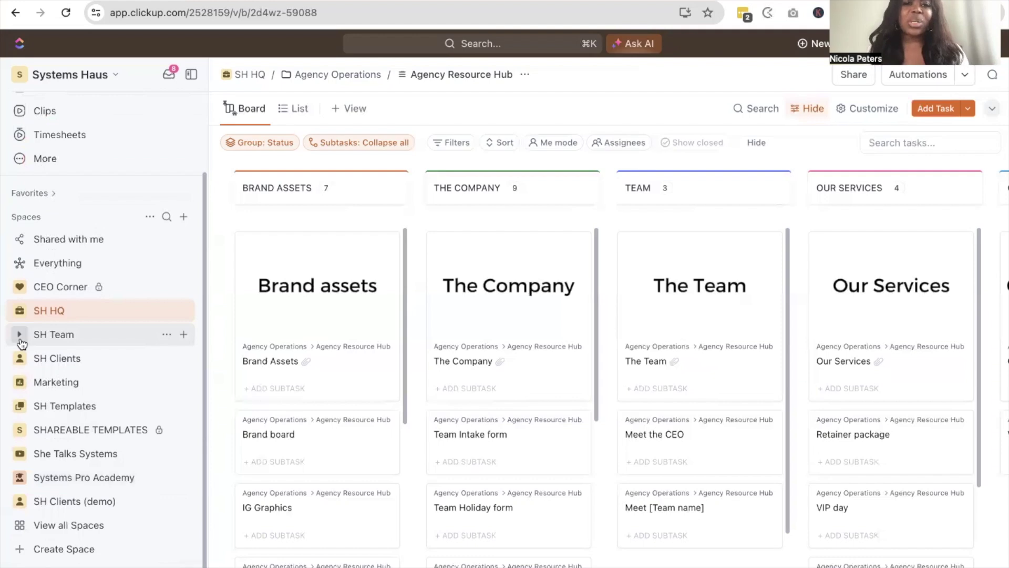
scroll(21, 342, up, 3)
scroll(21, 342, down, 3)
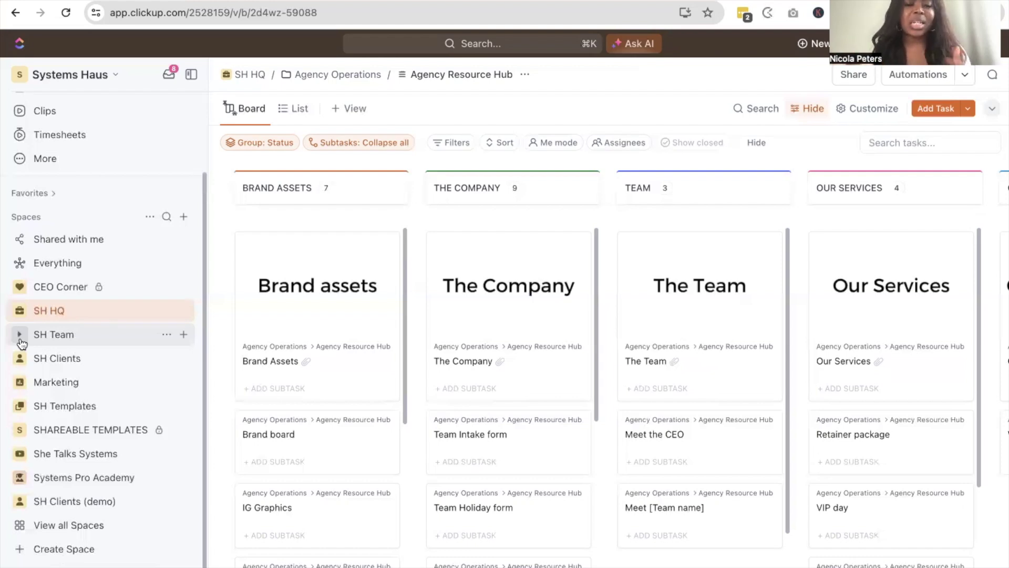
Open the Agency Resource Hub in SH HQ's Agency Operations folder and look across its board columns.
click(42, 313)
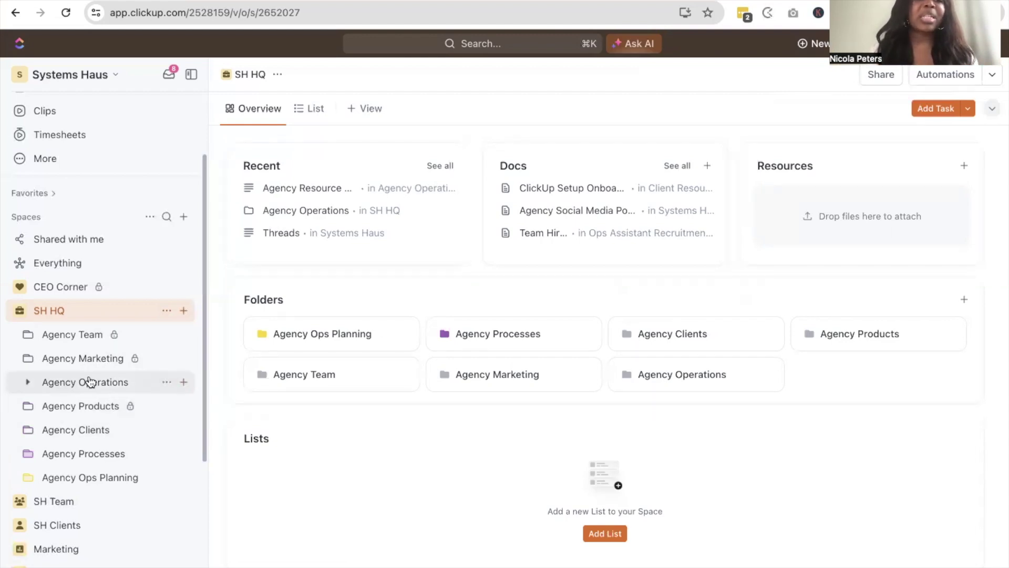
click(28, 383)
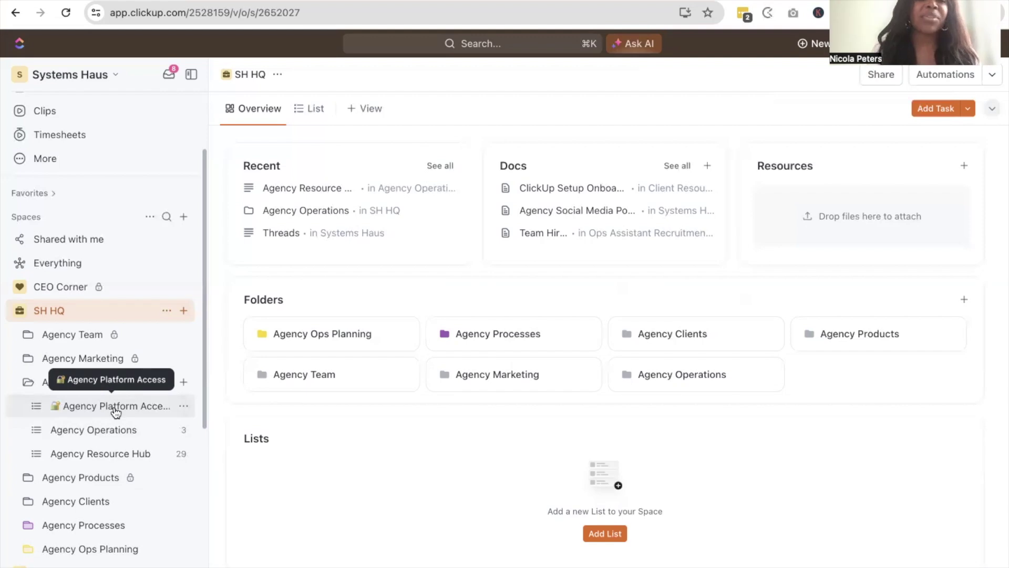
click(99, 455)
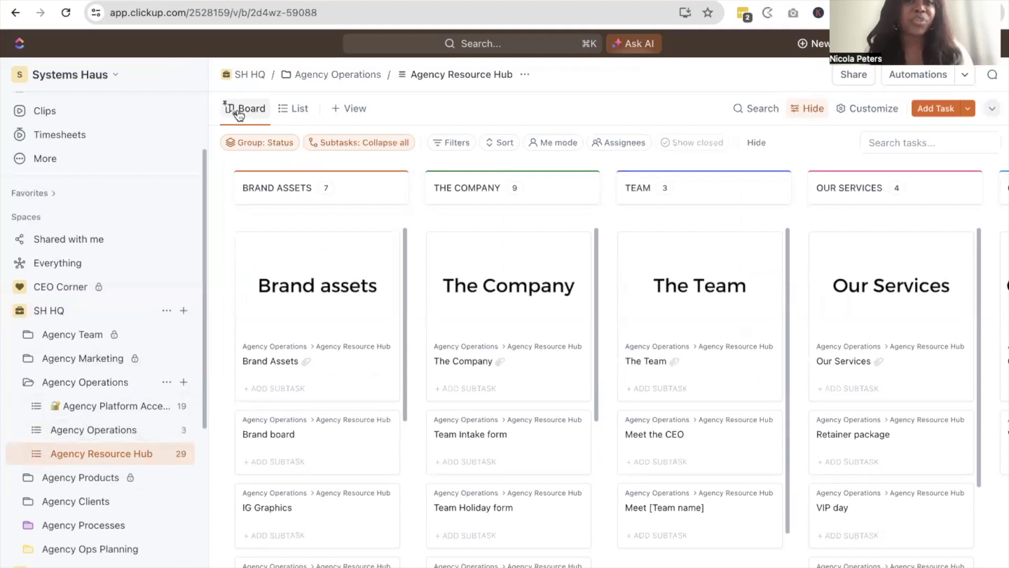
mouse_move(354, 378)
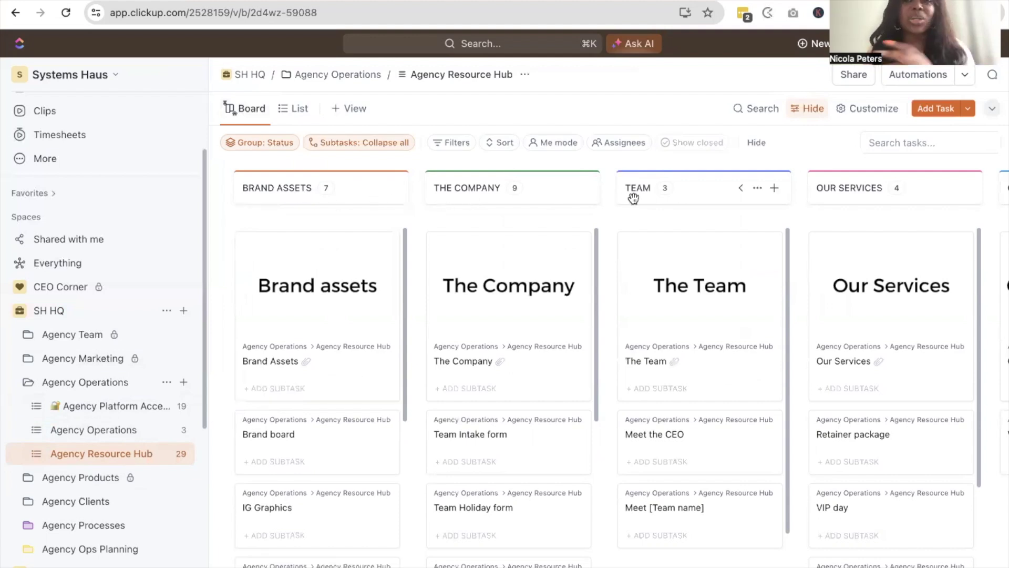
scroll(633, 198, right, 8)
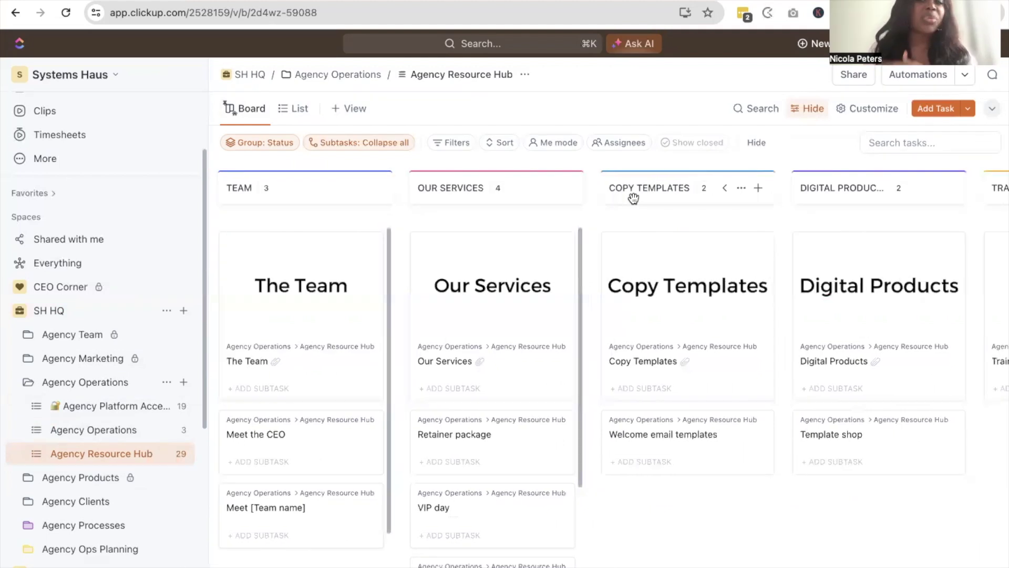
scroll(633, 198, right, 3)
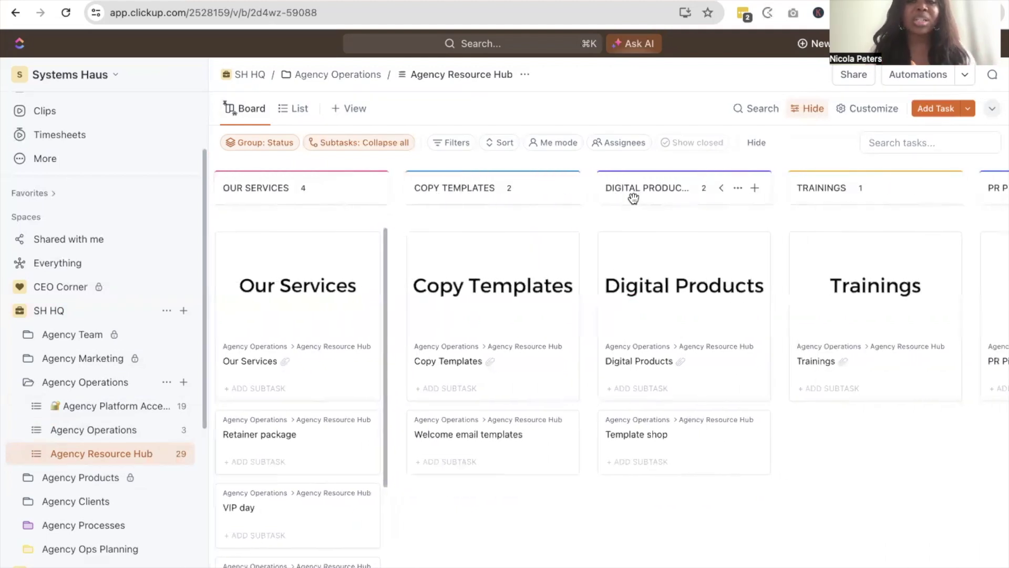
scroll(634, 198, left, 11)
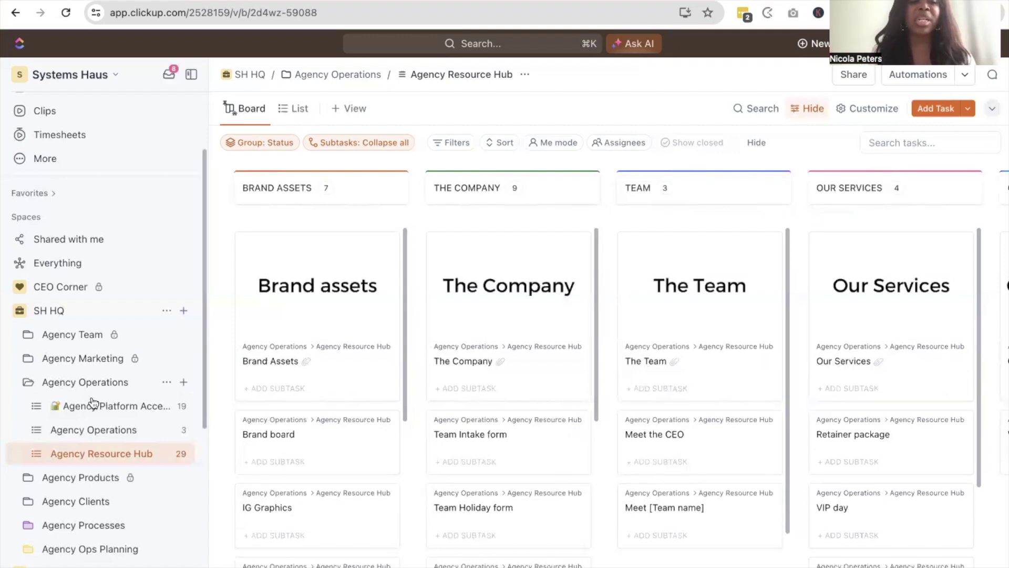
Collapse the Agency Operations folder and expand the Agency Clients folder in SH HQ.
click(27, 386)
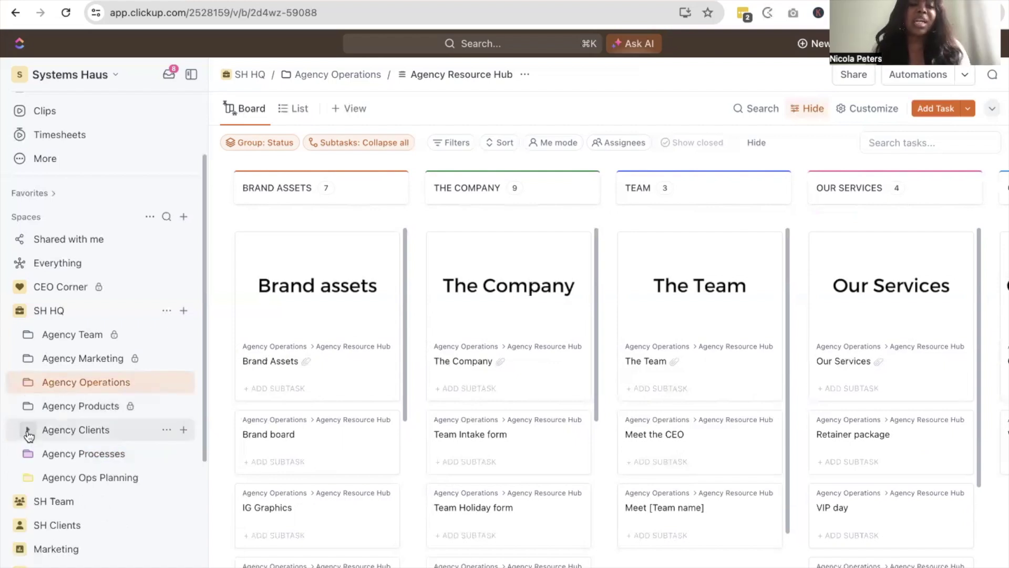
click(28, 431)
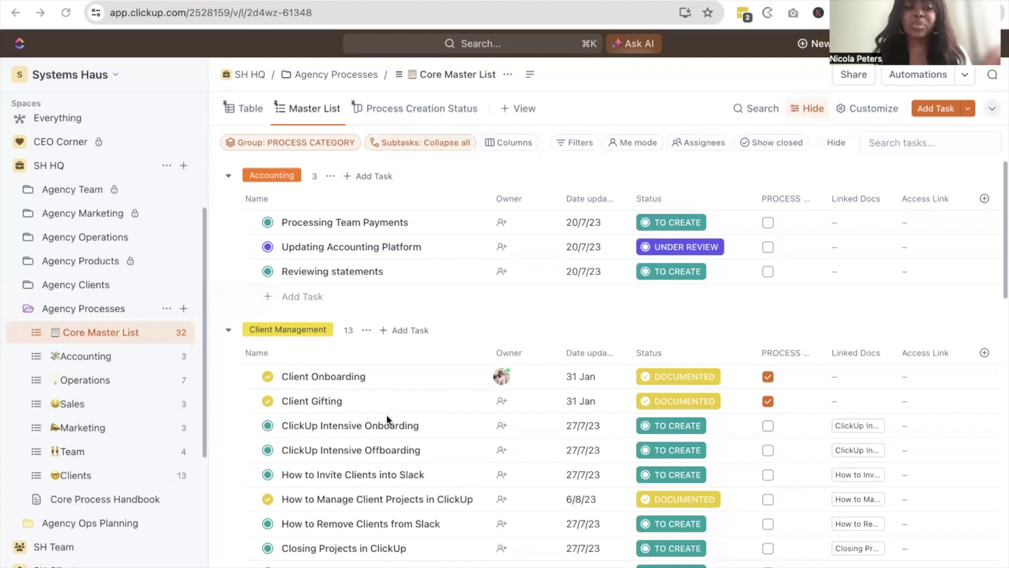
Examine the process categories in the Core Master List of the Agency Processes folder, from Accounting to Sales.
scroll(386, 418, down, 8)
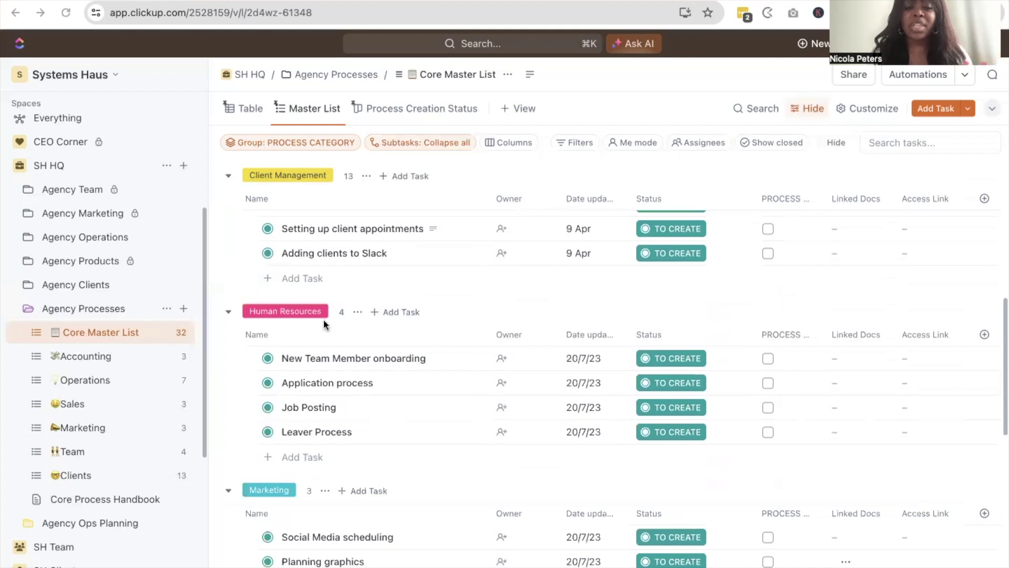
scroll(319, 477, down, 6)
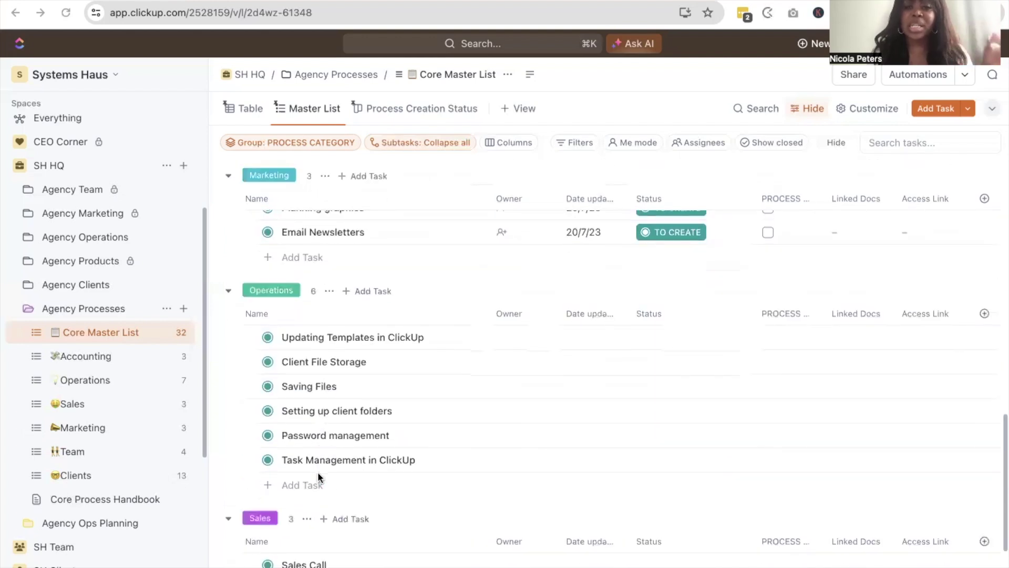
scroll(317, 471, up, 9)
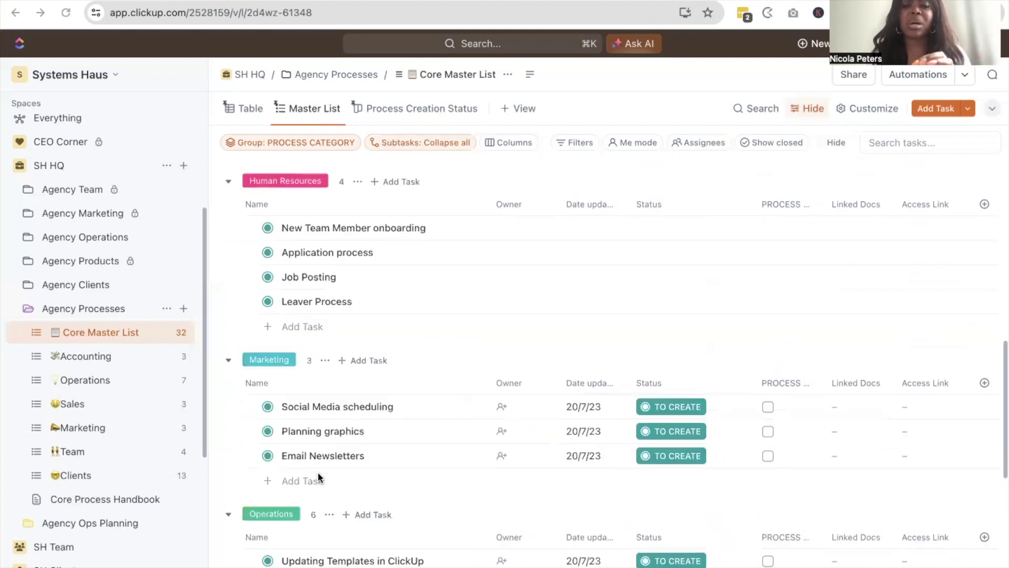
scroll(317, 472, up, 1)
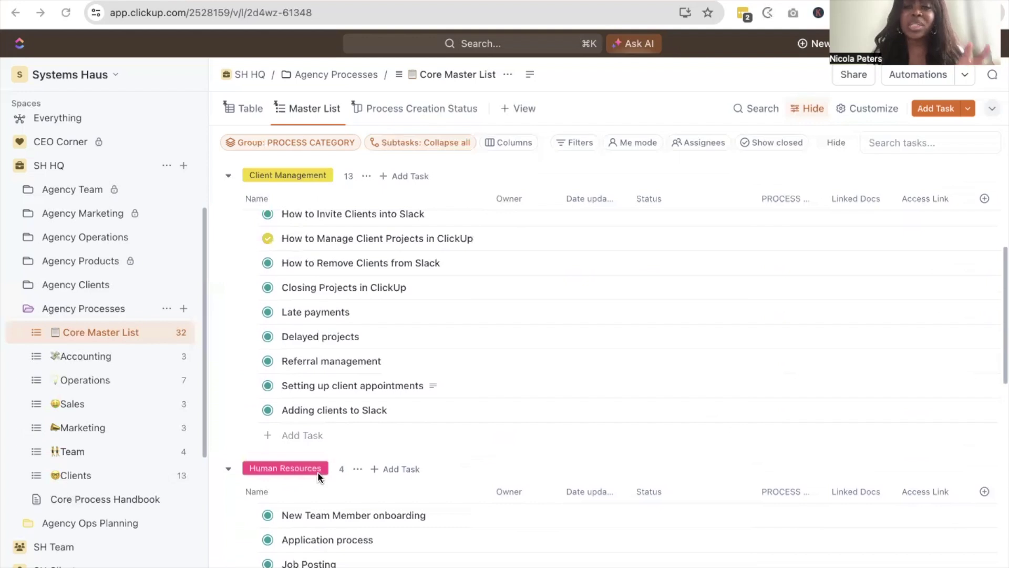
scroll(318, 472, up, 4)
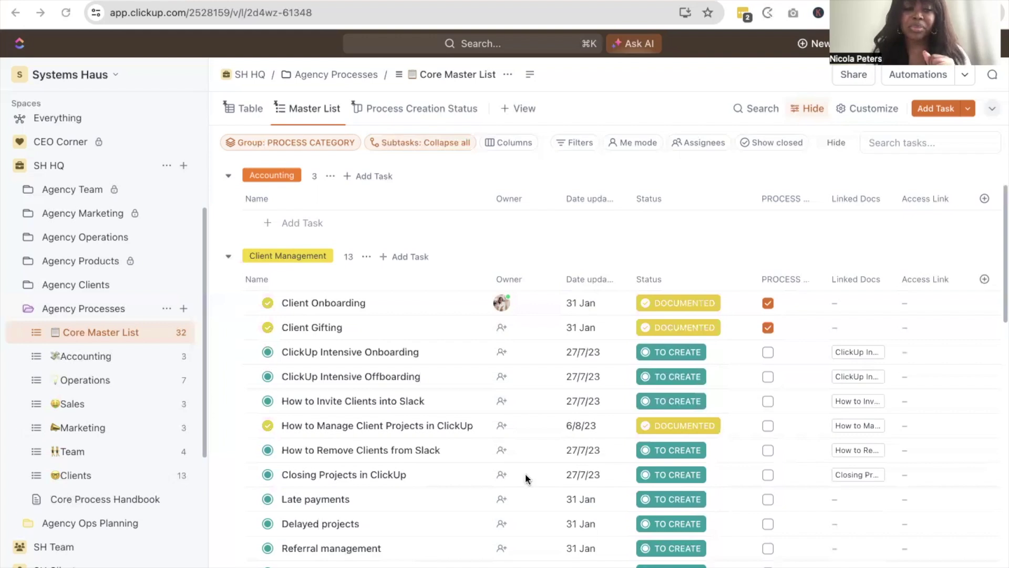
Open the Core Process Handbook in Agency Processes and read through its Process Handbook page.
click(76, 502)
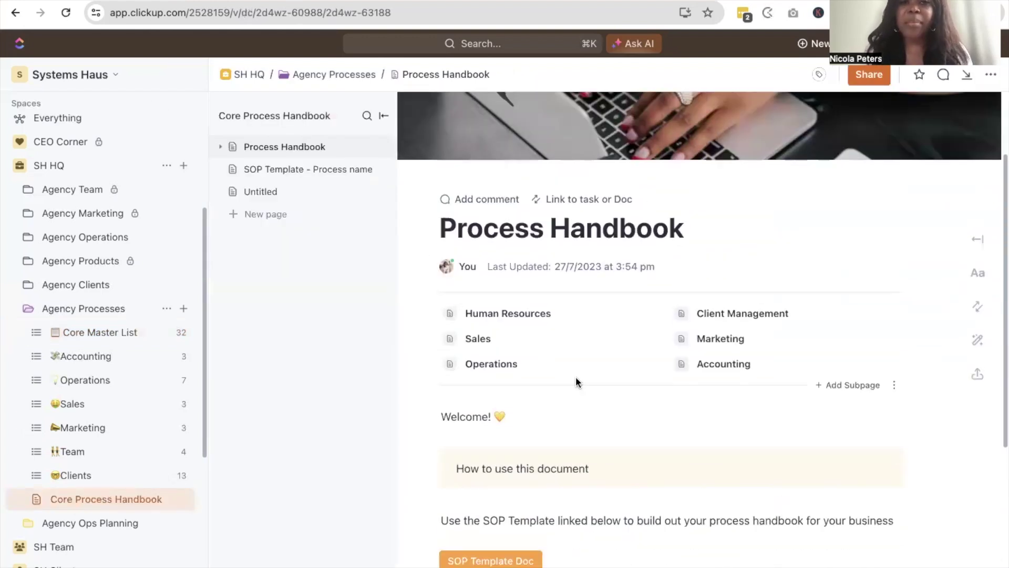
scroll(576, 376, down, 3)
scroll(575, 377, down, 3)
scroll(576, 378, up, 6)
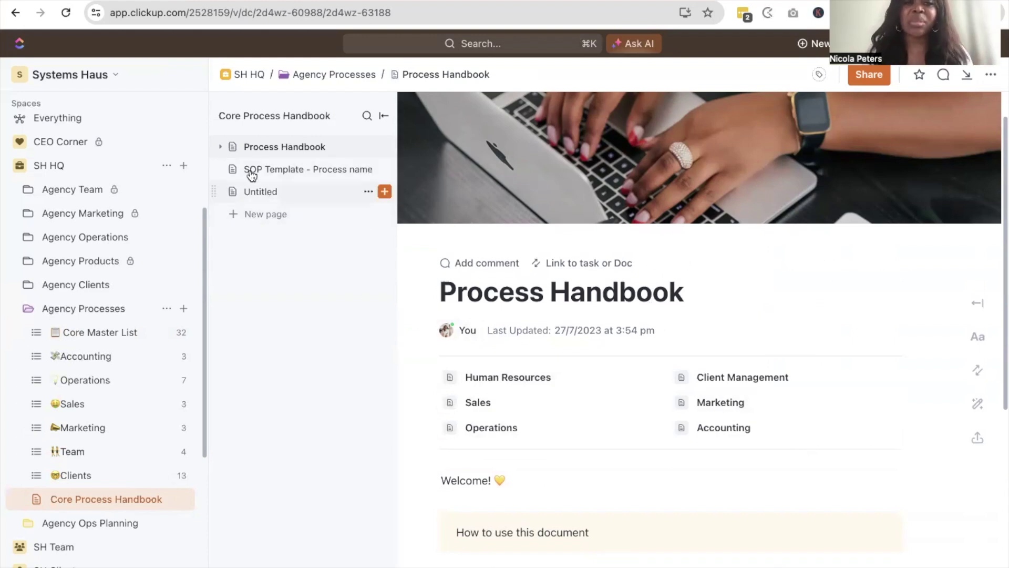
Open the Client Management page under Process Handbook and look over its subpages in the page tree.
click(220, 148)
click(289, 192)
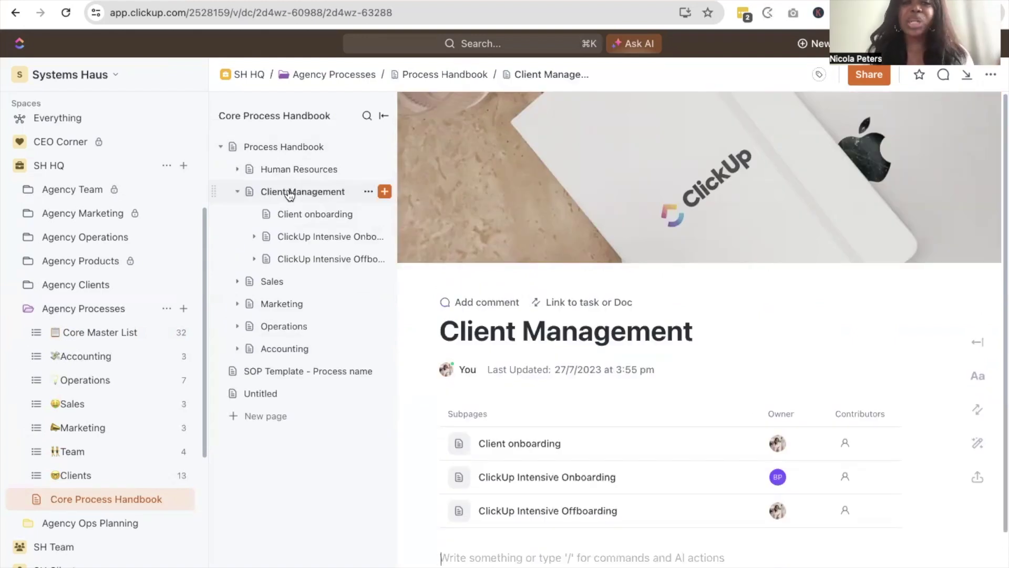
click(237, 194)
click(239, 193)
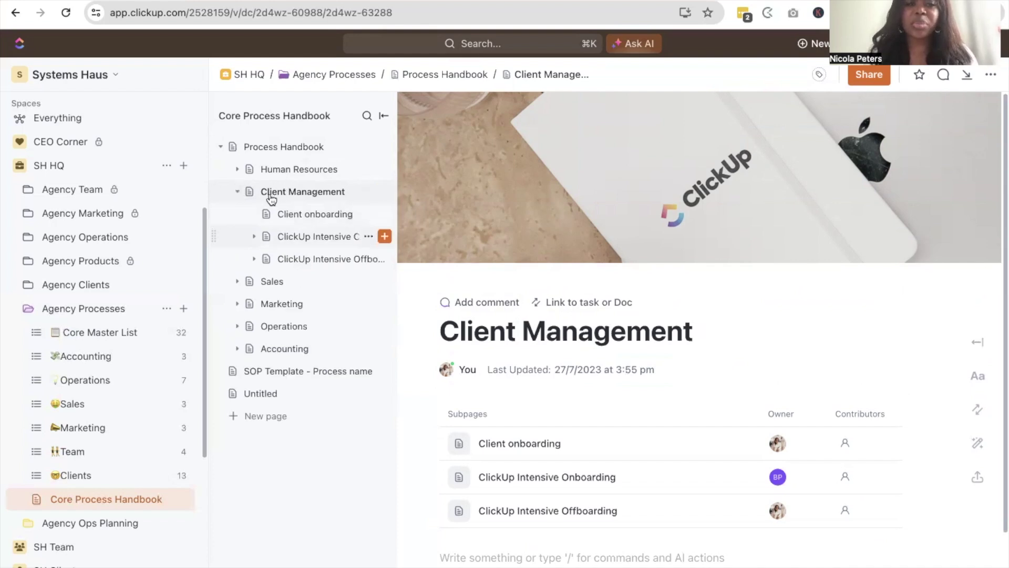
click(237, 192)
click(220, 148)
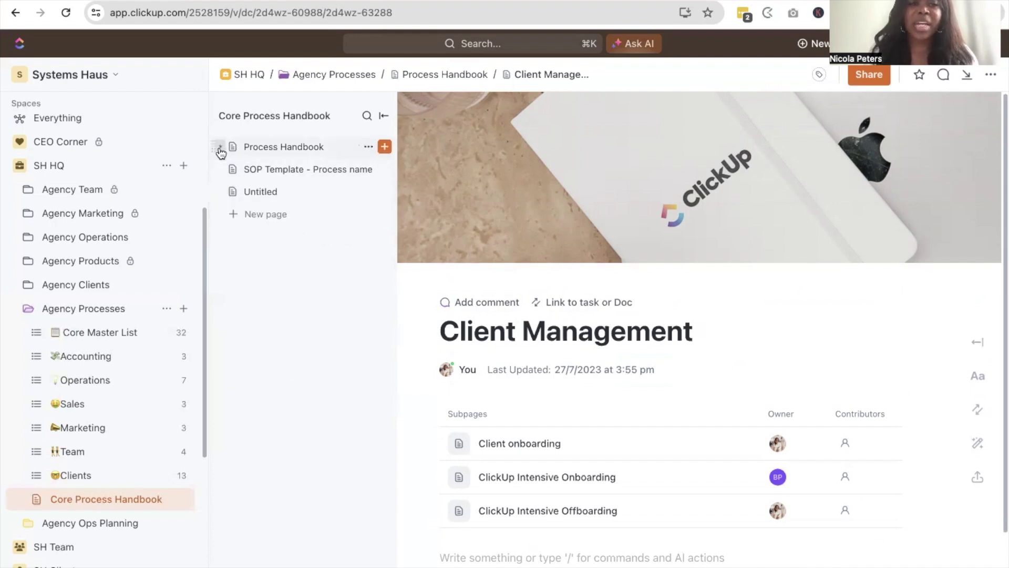
click(220, 148)
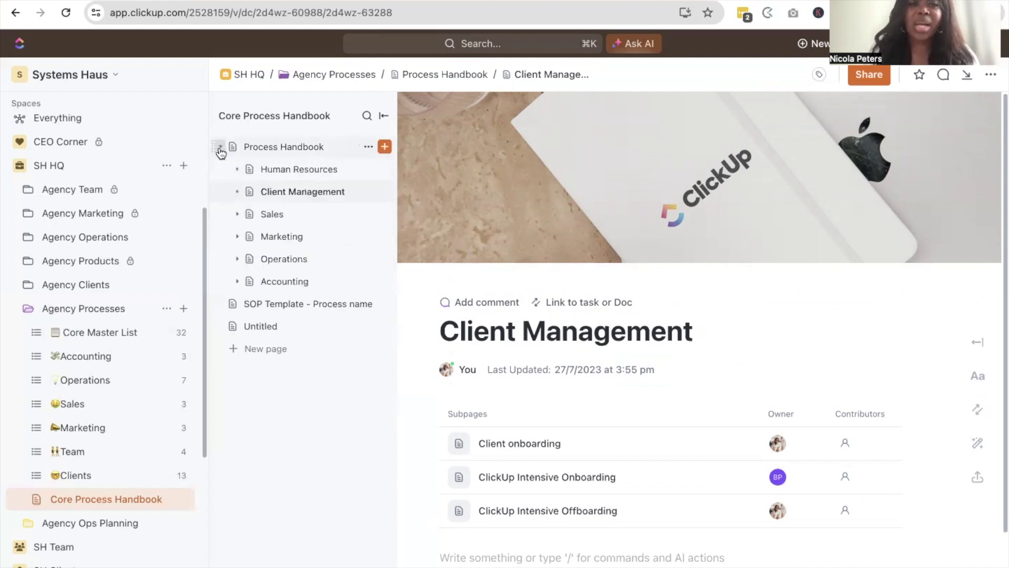
click(237, 192)
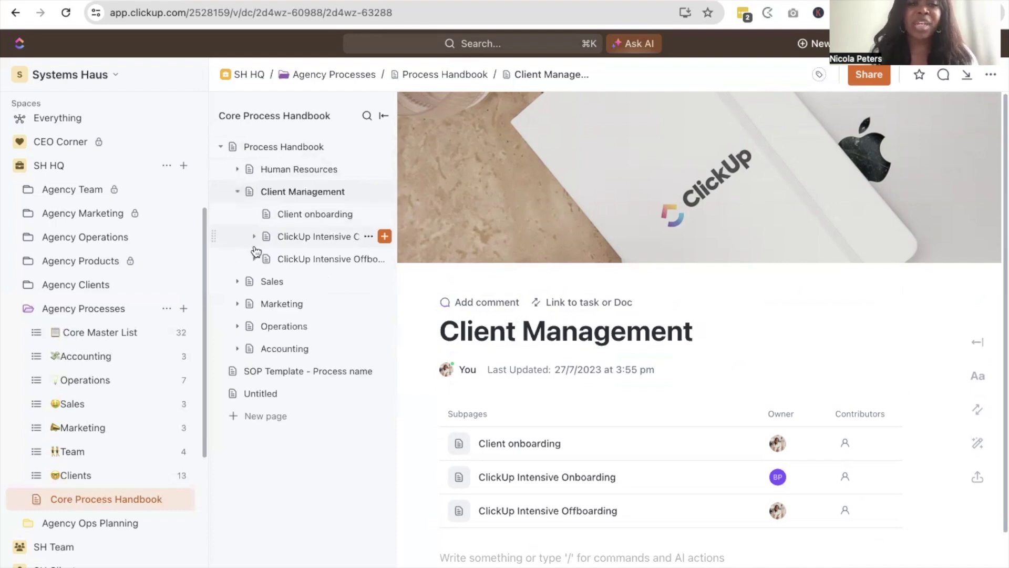
Open the ClickUp Intensive Onboarding page, skim its process steps and expand its subpages.
click(289, 238)
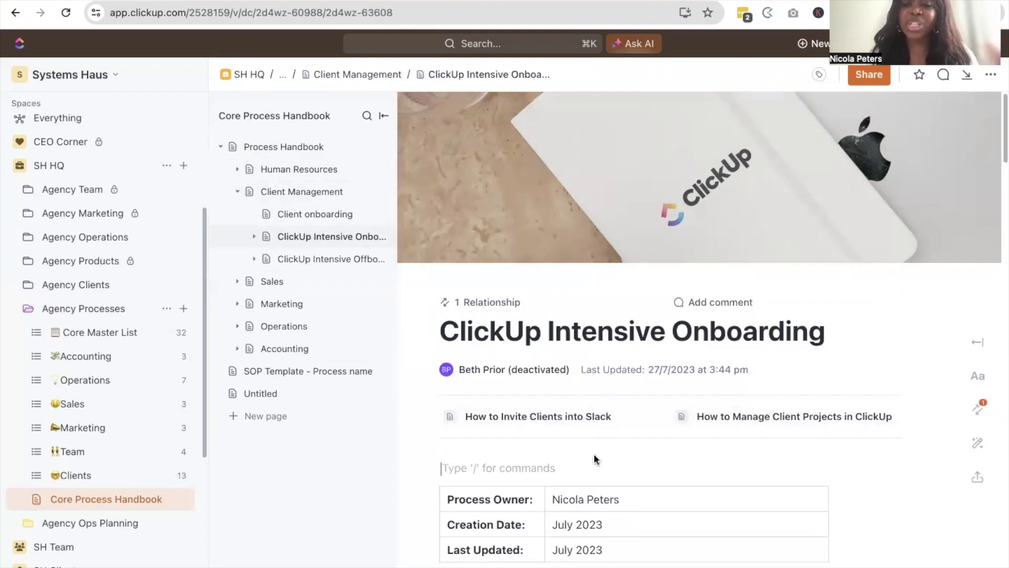
scroll(594, 453, down, 10)
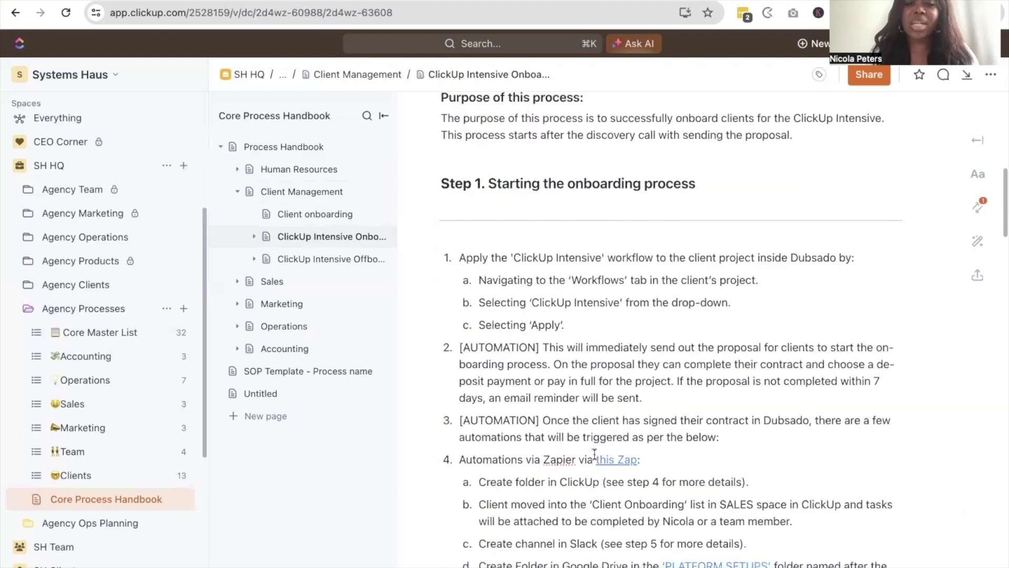
scroll(594, 453, down, 3)
scroll(593, 453, up, 15)
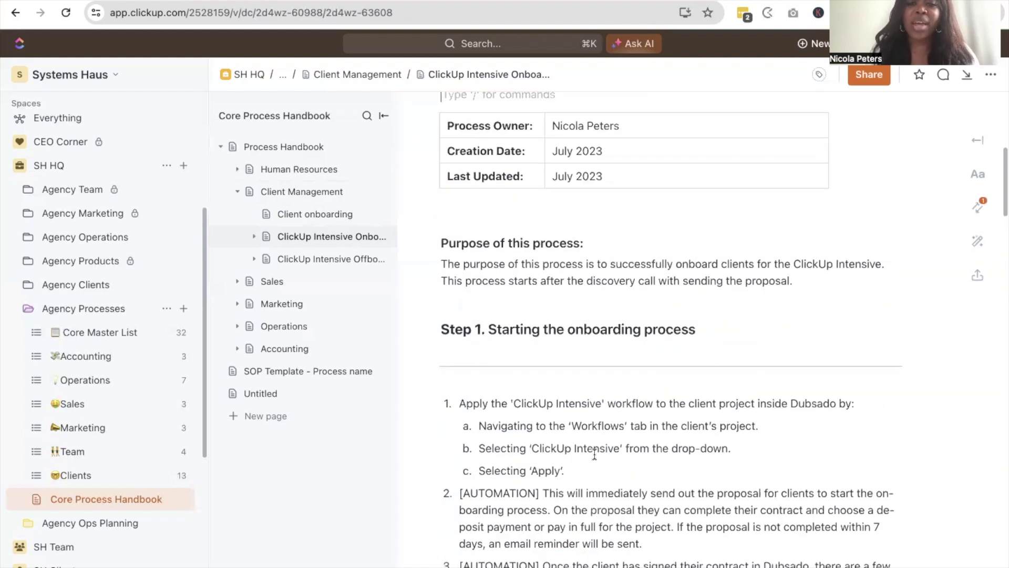
click(254, 236)
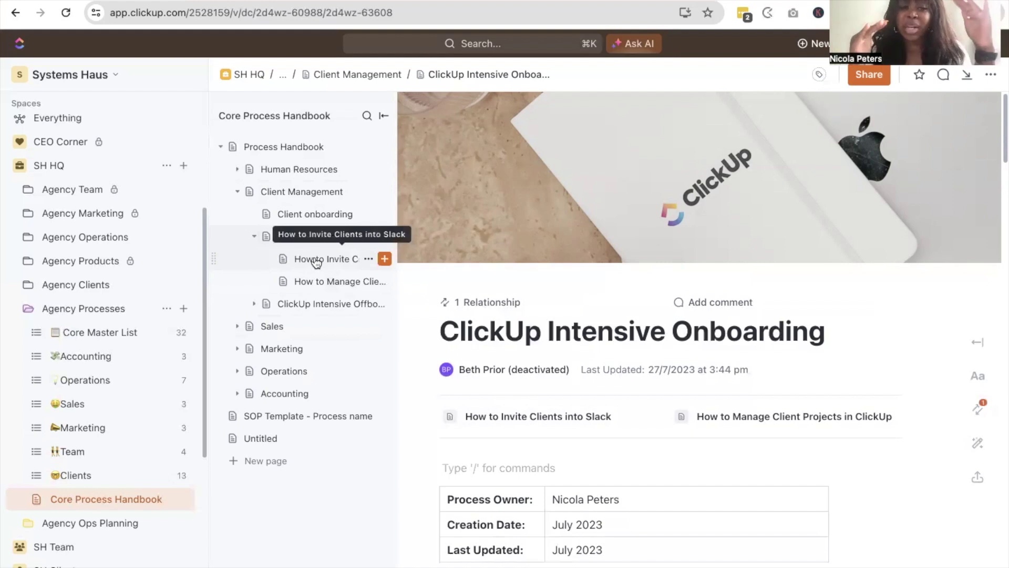
Open the SOP Template - Process name page, review its step layout and check its page options.
click(268, 419)
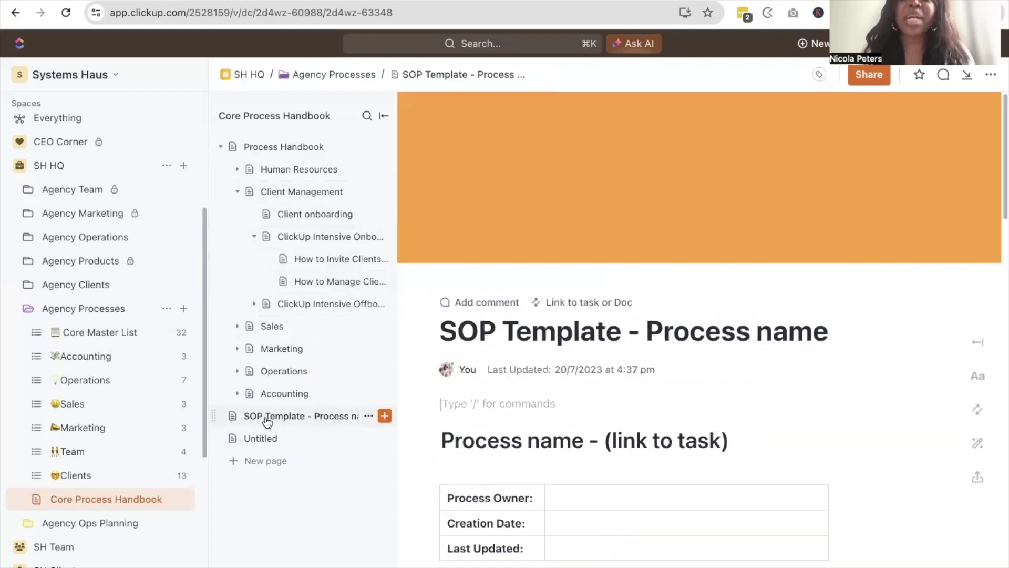
scroll(752, 435, down, 6)
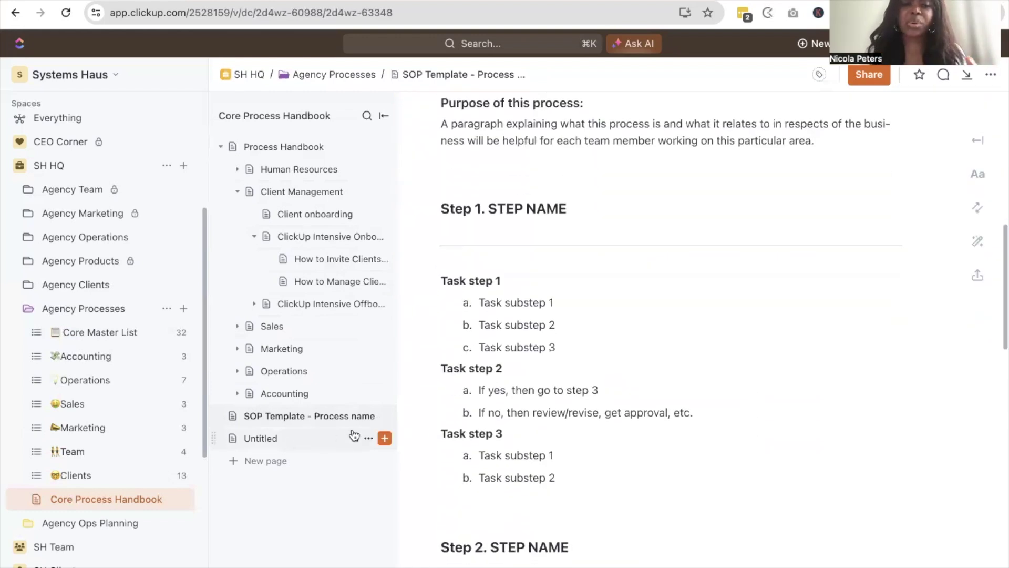
click(369, 416)
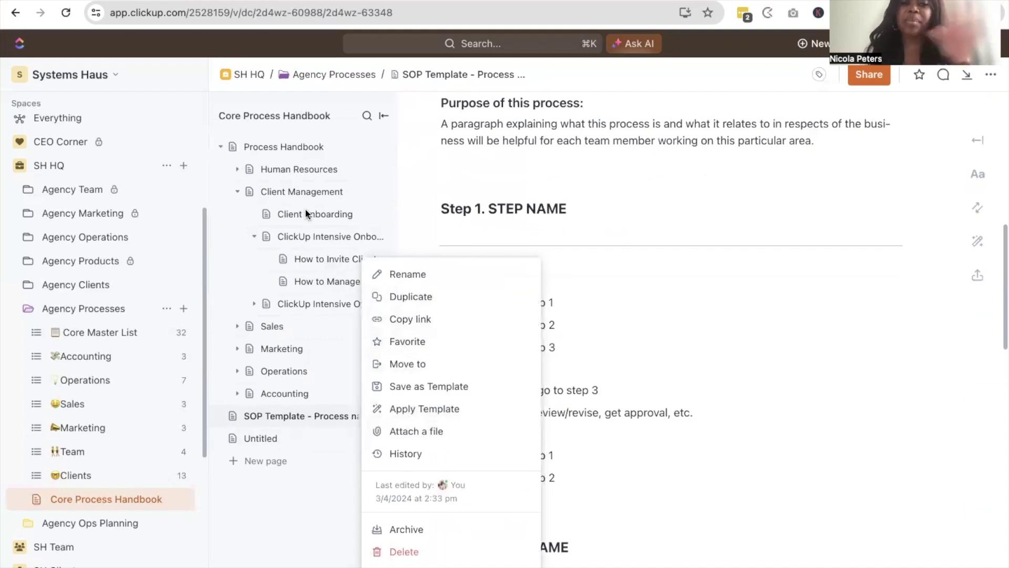
click(255, 557)
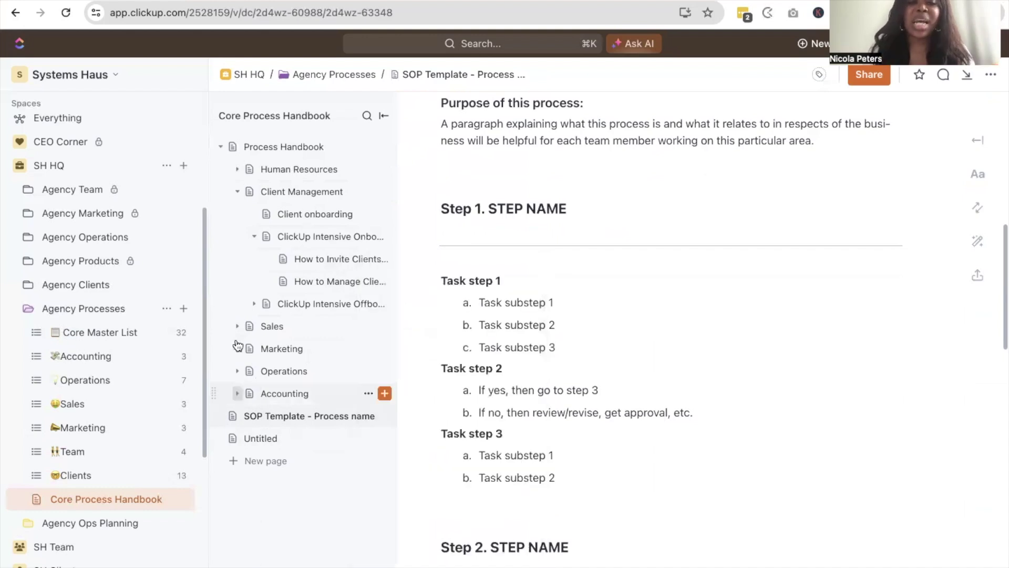
View the handbook's Sales page, followed by the Clients process list in Agency Processes.
click(239, 335)
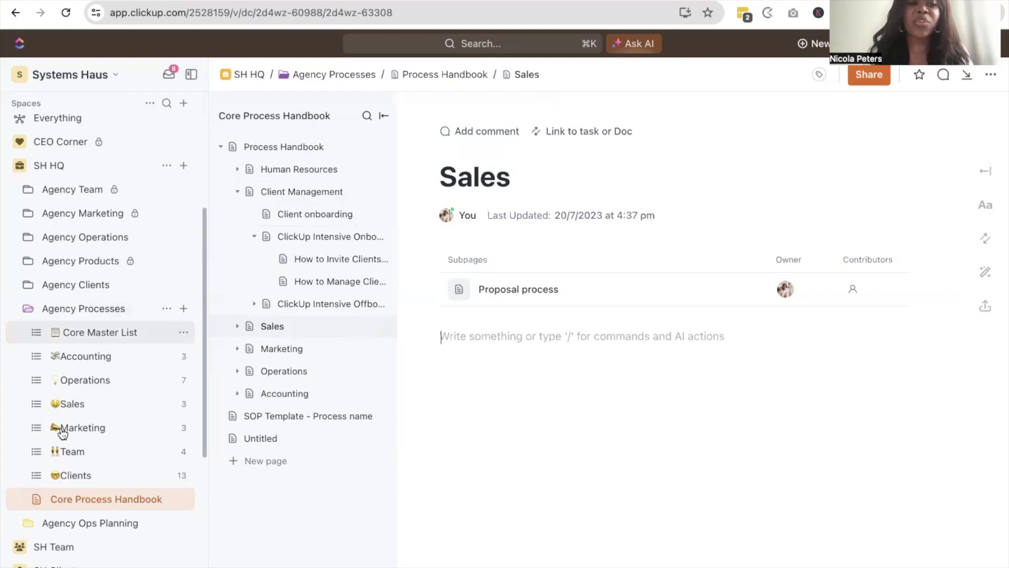
click(70, 474)
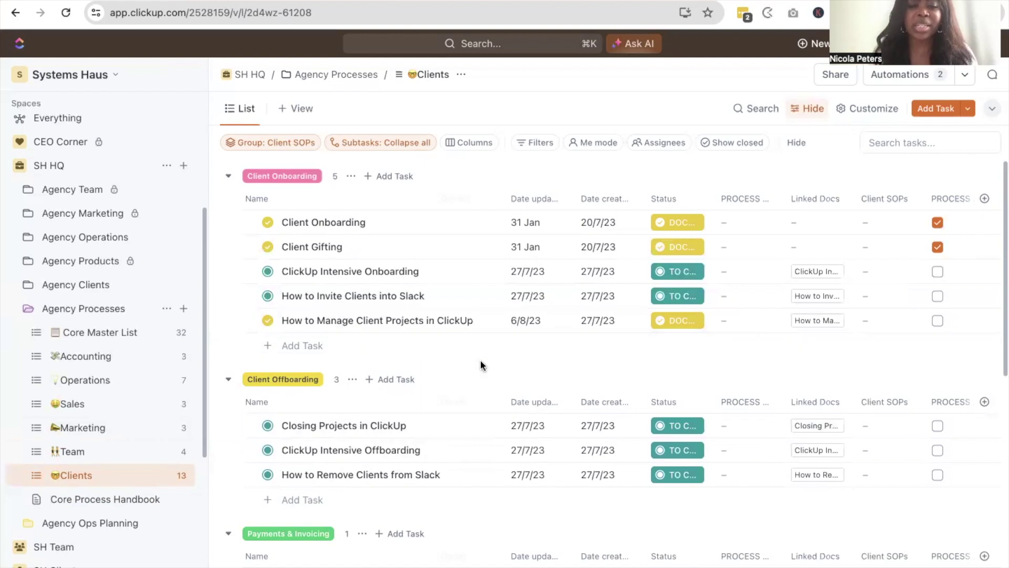
Expand the Agency Ops Planning folder and review the strategic objectives in its Strategic Ops Planning Board.
click(29, 335)
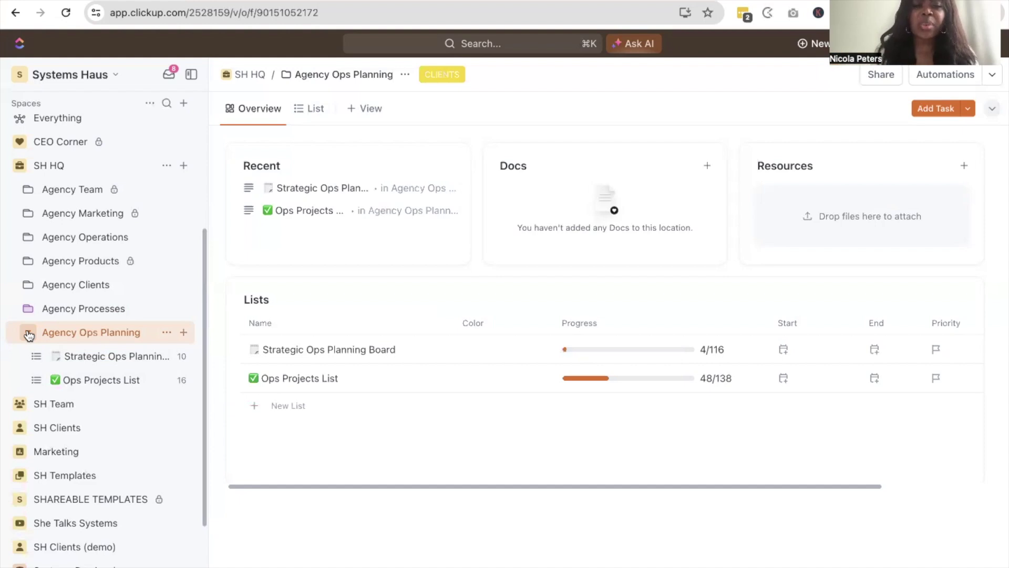
click(78, 358)
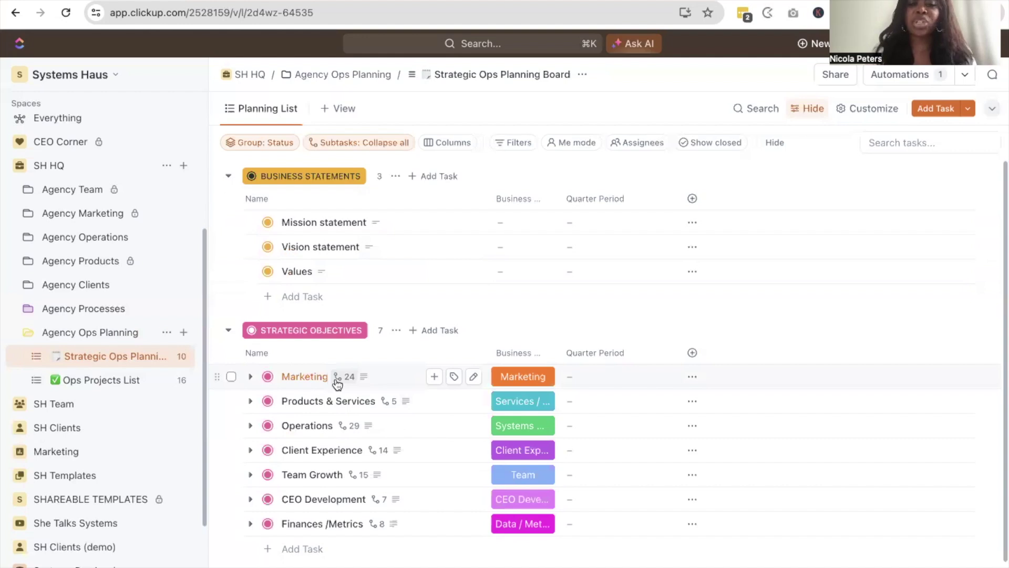
mouse_move(338, 384)
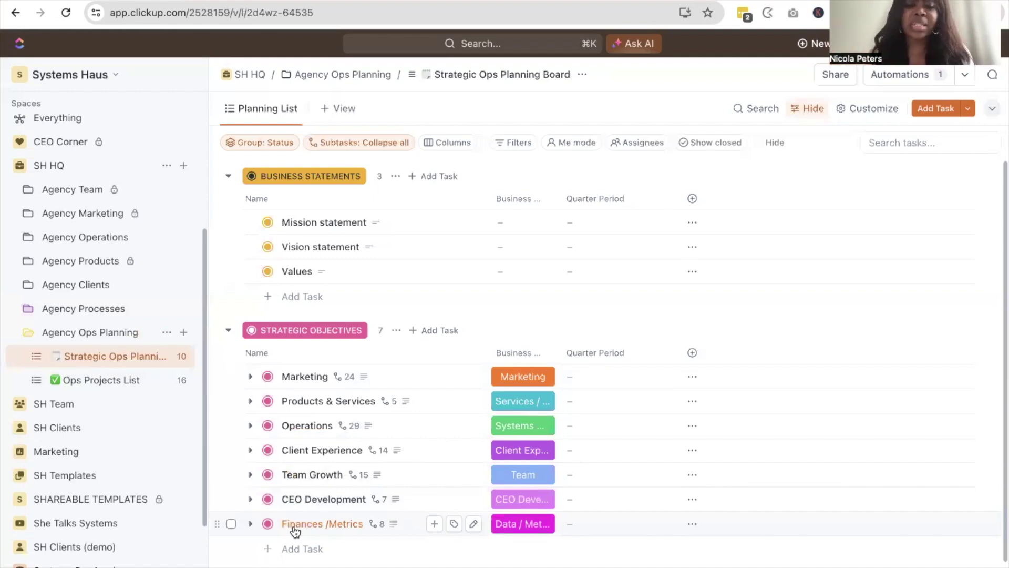
Open the Ops Projects List and examine its Quarterly Projects columns, from start date to project progress and status.
click(106, 381)
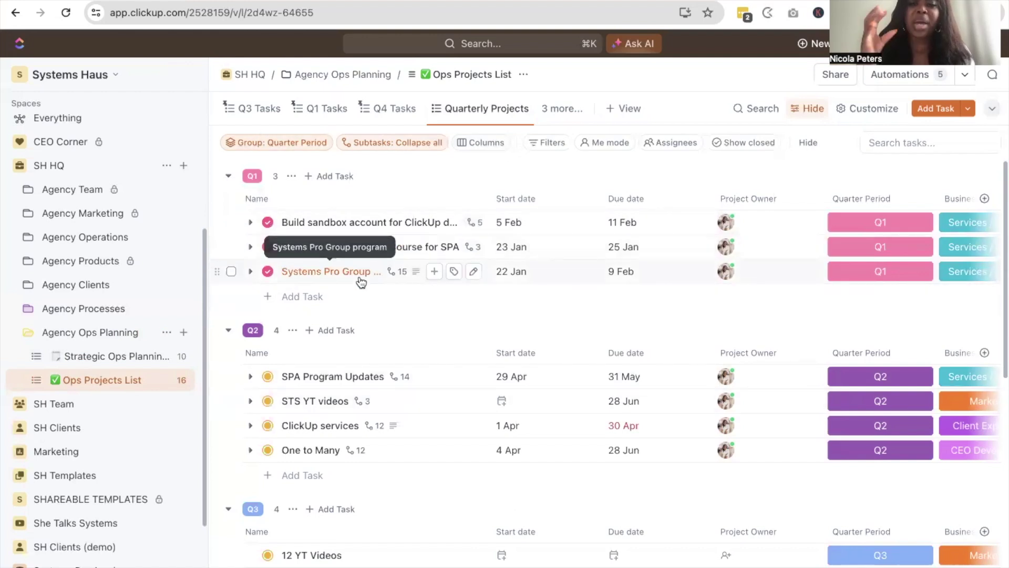
scroll(851, 272, right, 1)
scroll(851, 273, right, 5)
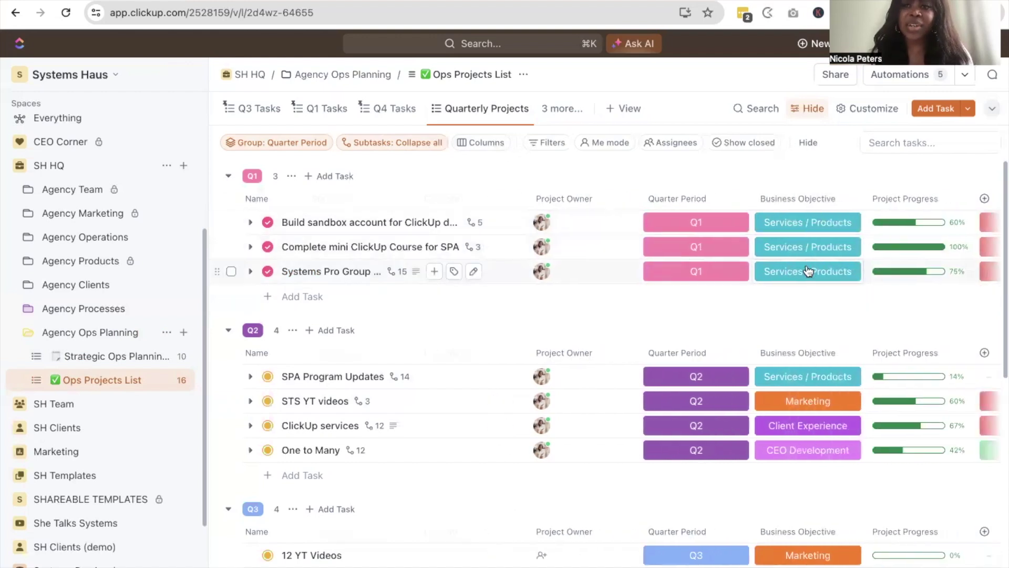
scroll(808, 271, right, 5)
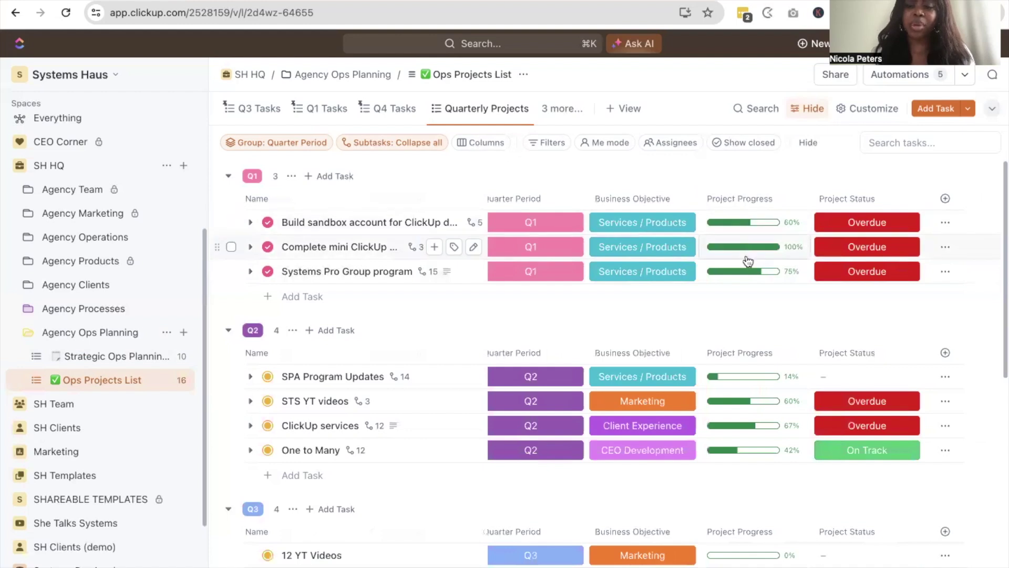
mouse_move(735, 370)
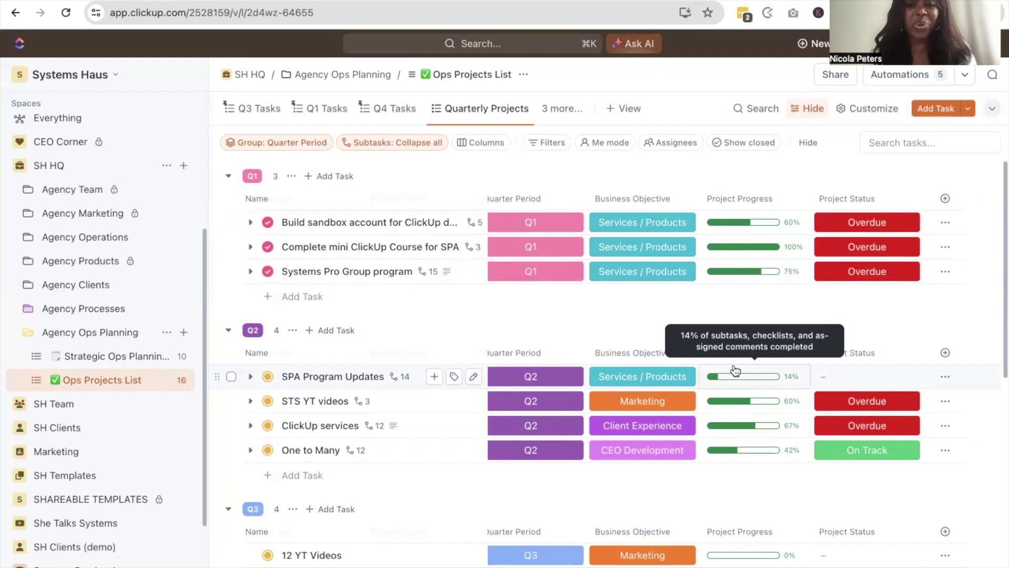
scroll(735, 369, down, 3)
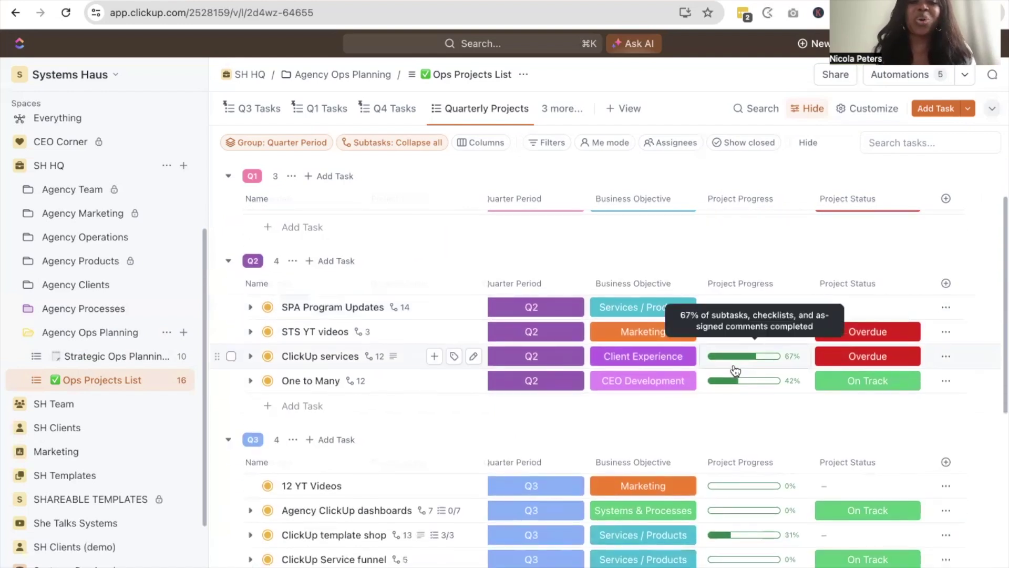
scroll(735, 370, left, 5)
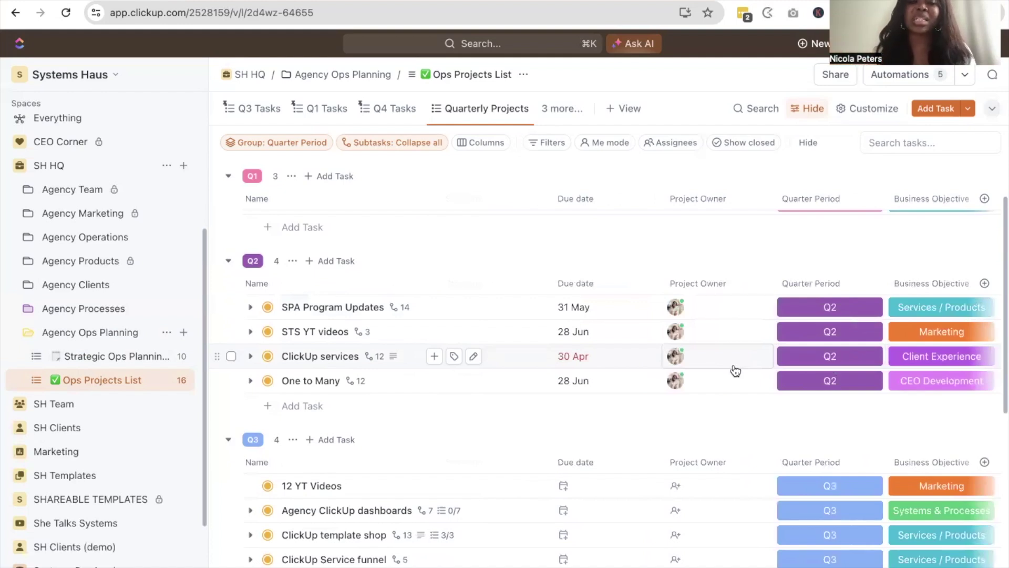
scroll(734, 369, left, 2)
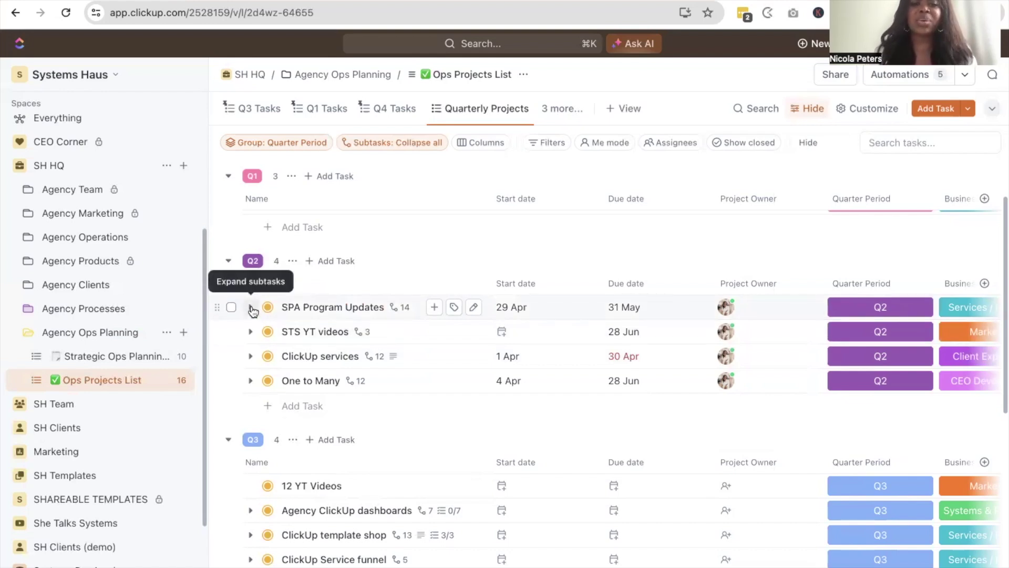
Expand the SPA Program Updates project in the Q2 group and look through its subtasks.
click(251, 309)
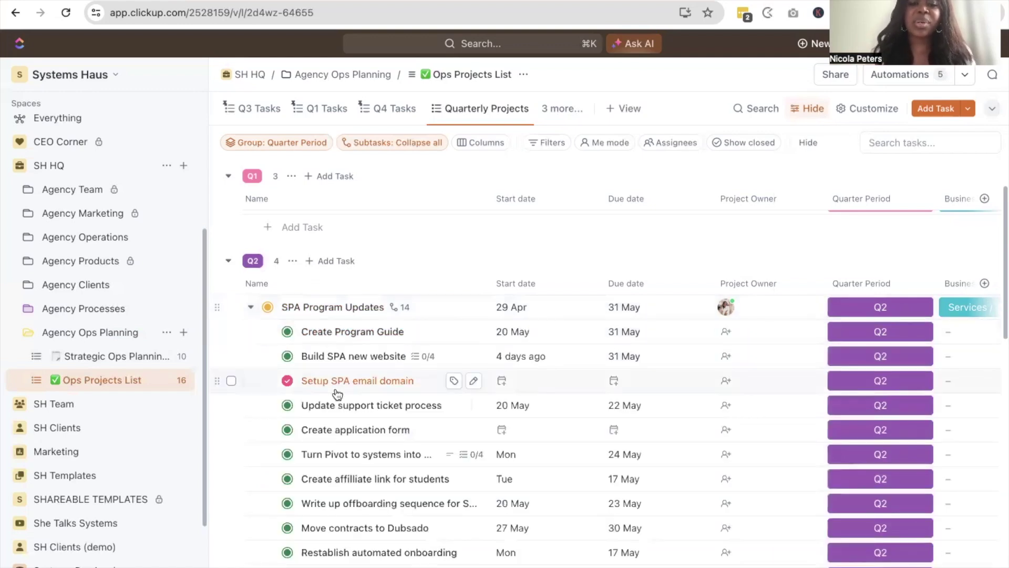
scroll(337, 394, down, 2)
scroll(337, 394, down, 4)
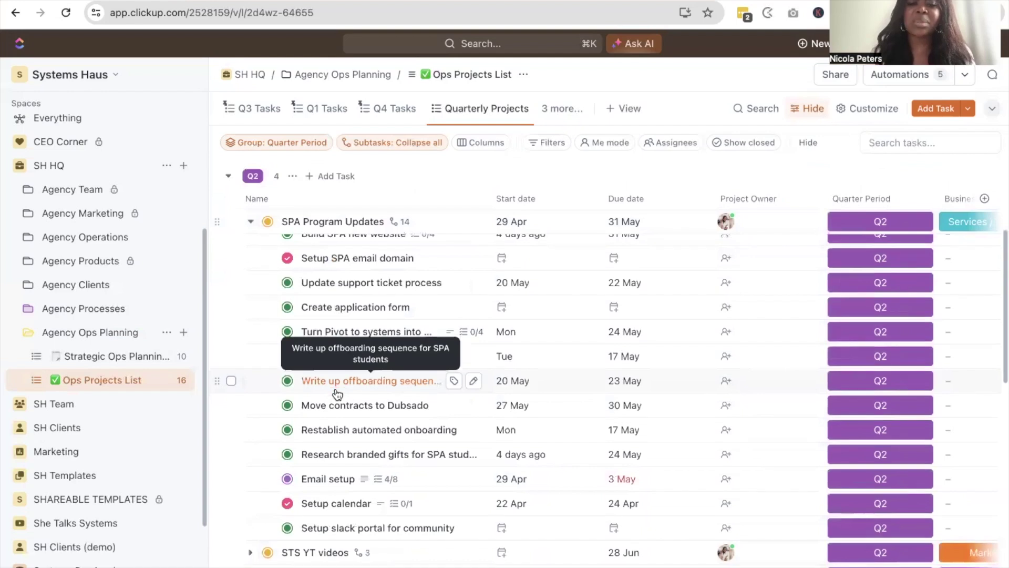
scroll(337, 394, down, 2)
scroll(338, 394, up, 3)
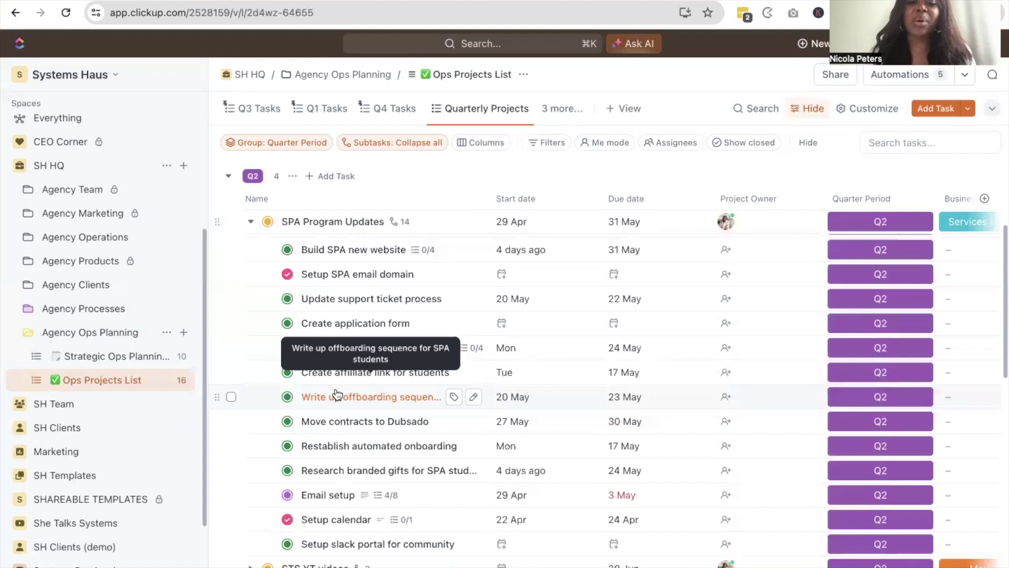
scroll(337, 394, up, 2)
scroll(337, 394, down, 5)
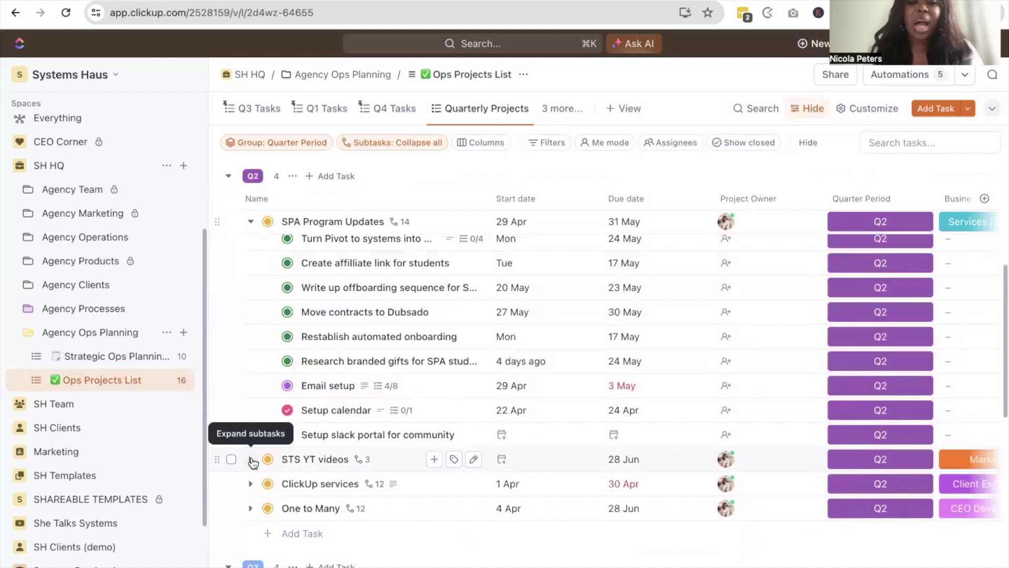
scroll(234, 339, up, 6)
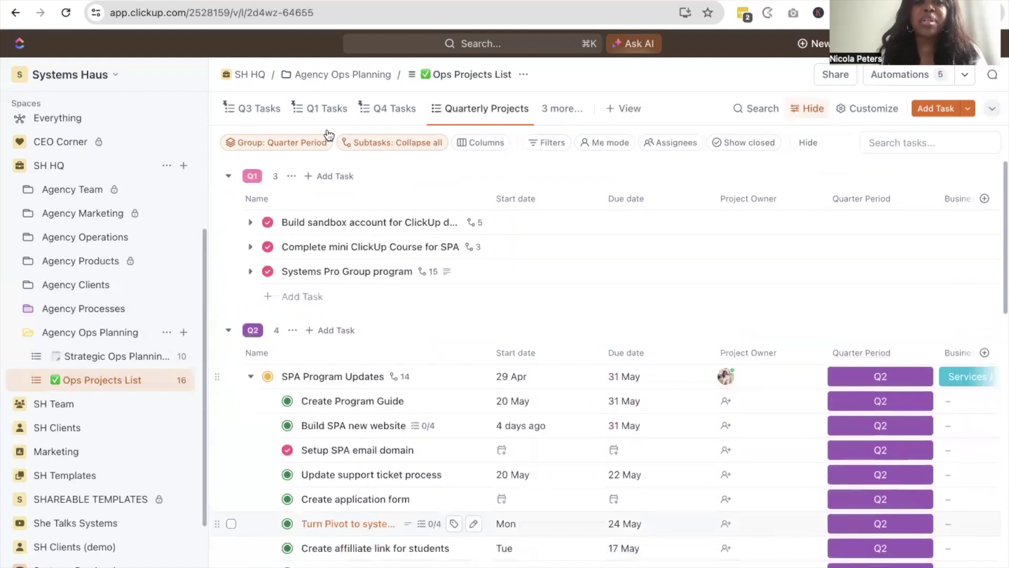
Switch the Ops Projects List to the Q2 Tasks view and look through the tasks grouped by due date.
click(557, 108)
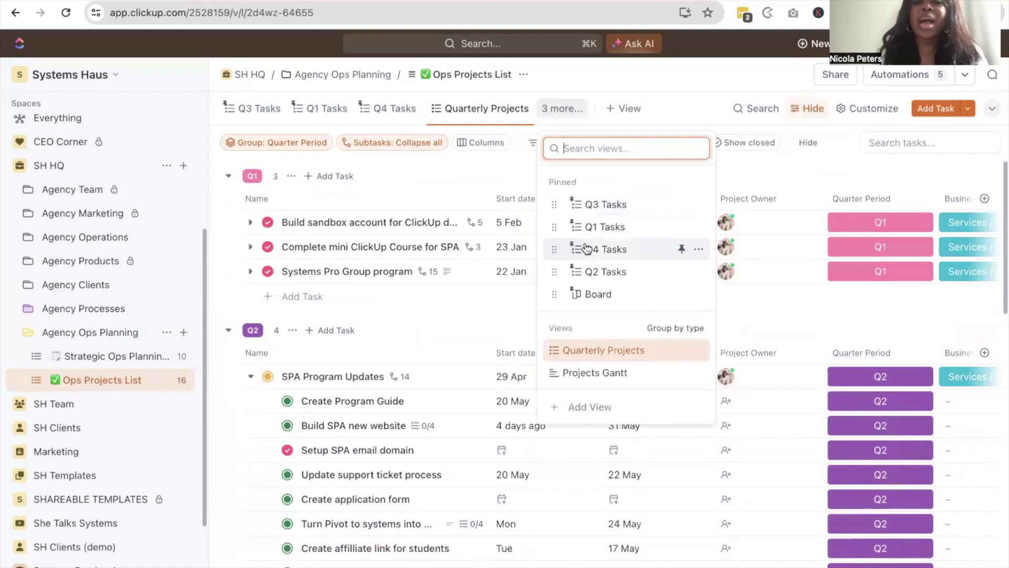
click(590, 273)
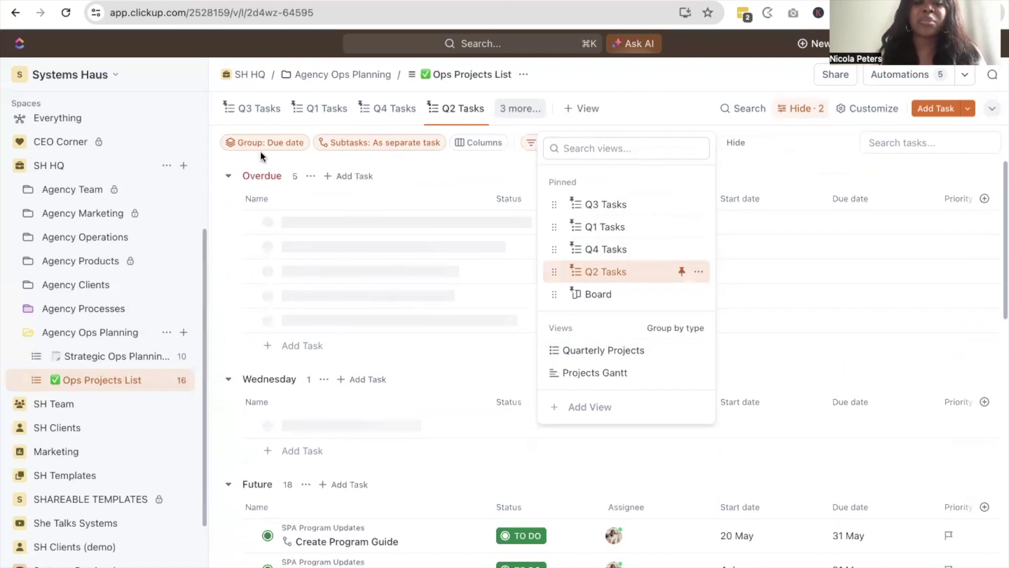
click(638, 81)
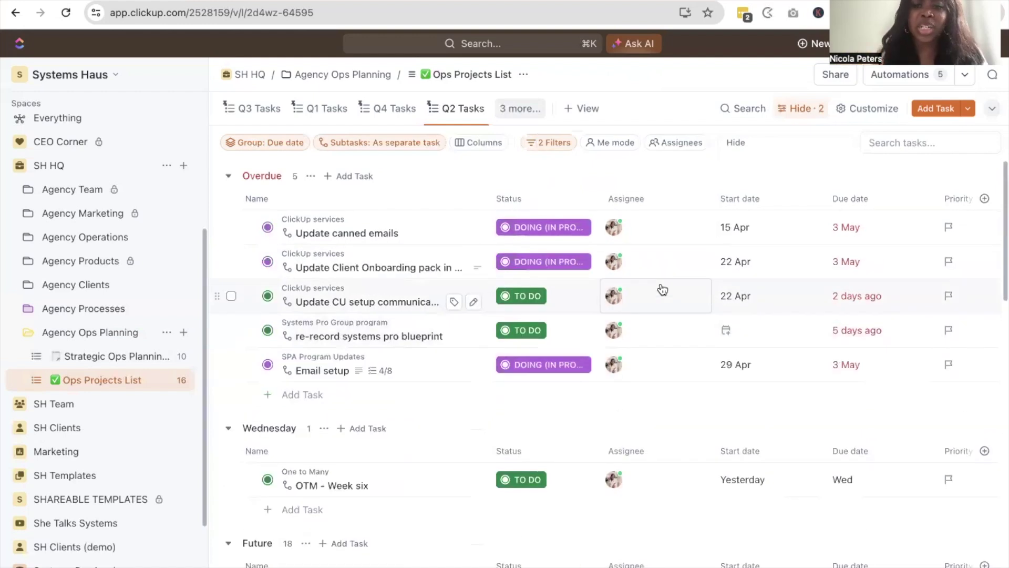
scroll(608, 447, down, 3)
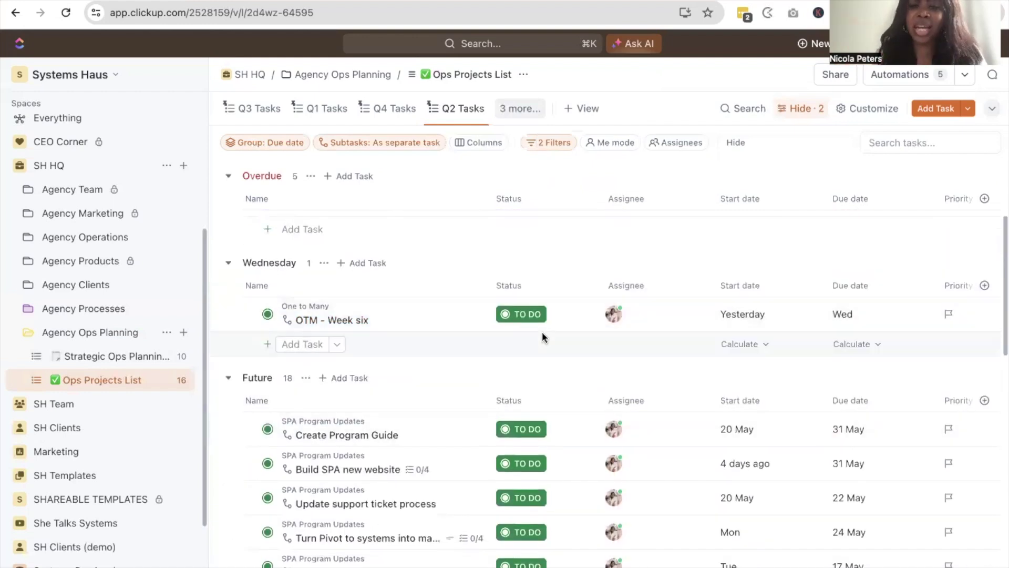
scroll(541, 332, down, 4)
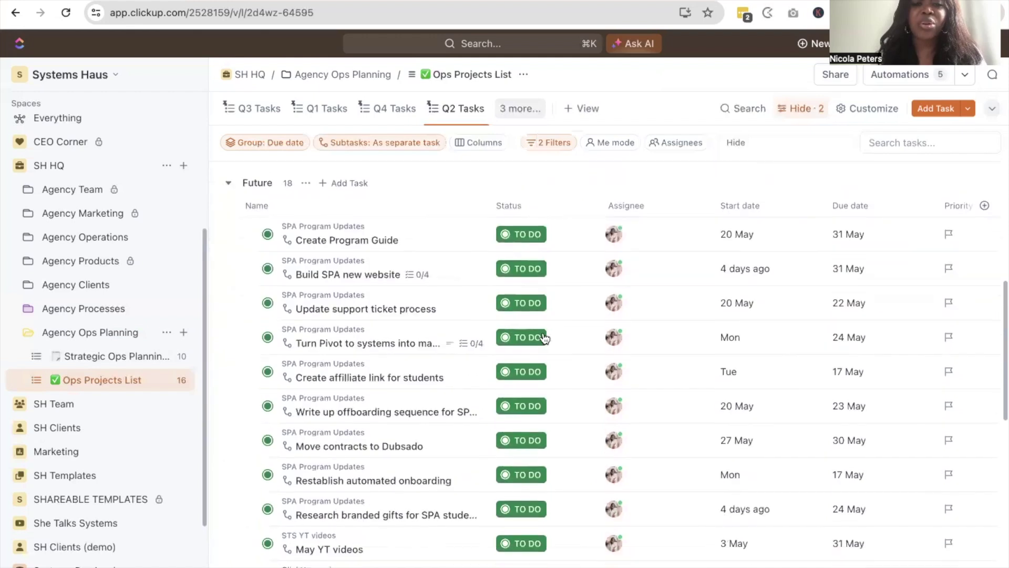
Switch the Ops Projects List to the Q1 Tasks view and look through the tasks in its Done group.
scroll(545, 338, down, 3)
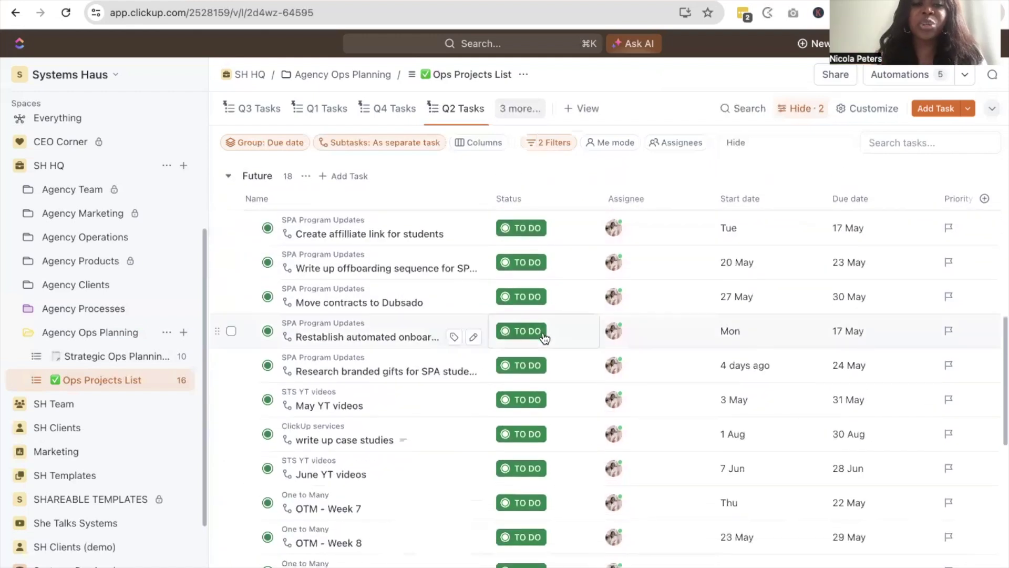
scroll(544, 338, up, 6)
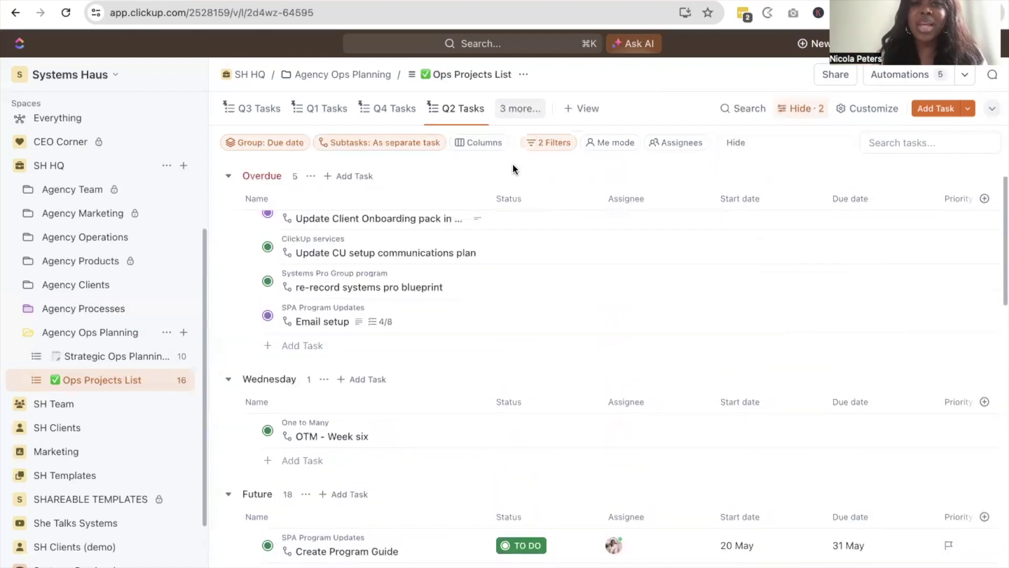
click(515, 108)
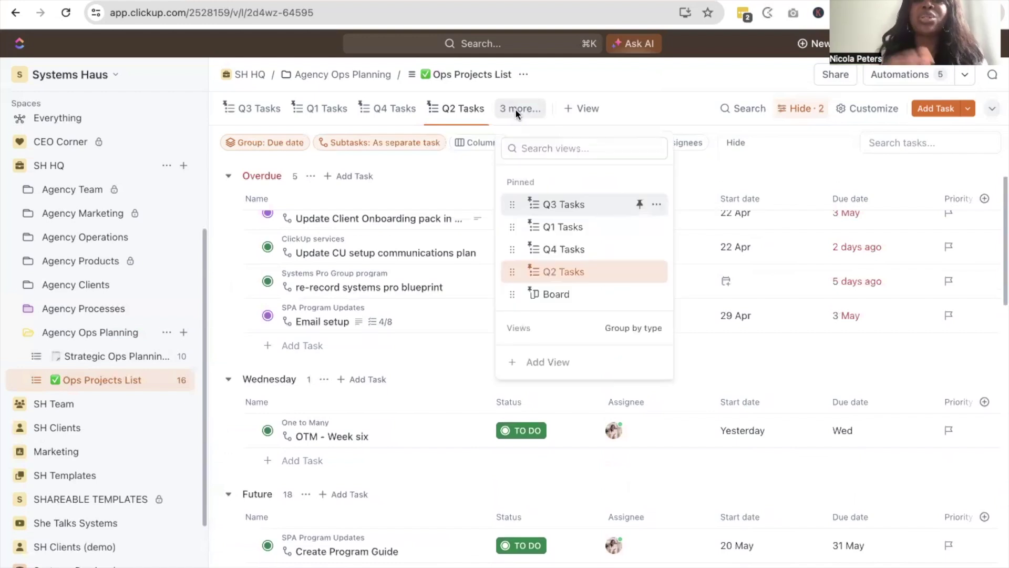
click(553, 233)
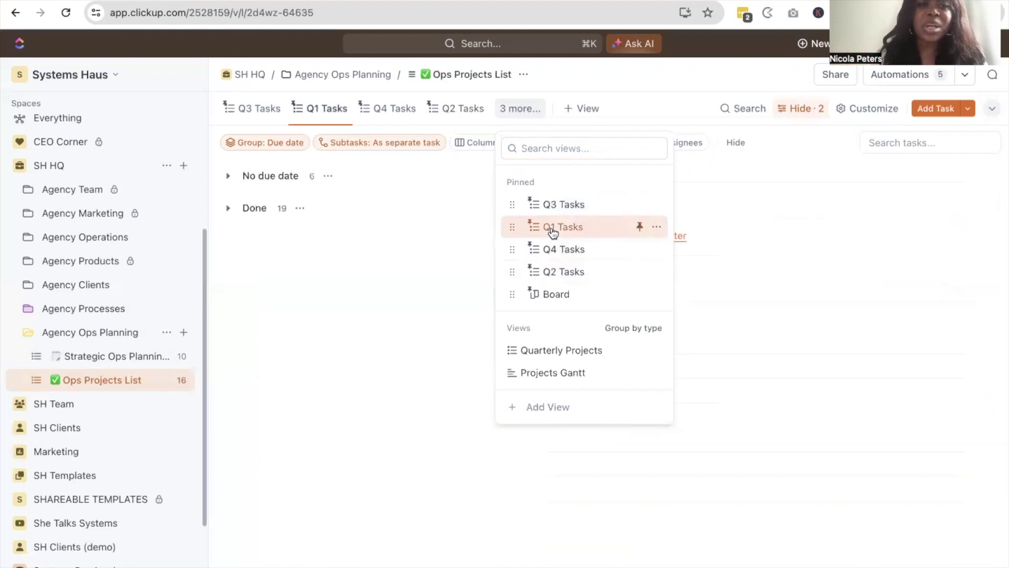
click(228, 210)
click(227, 211)
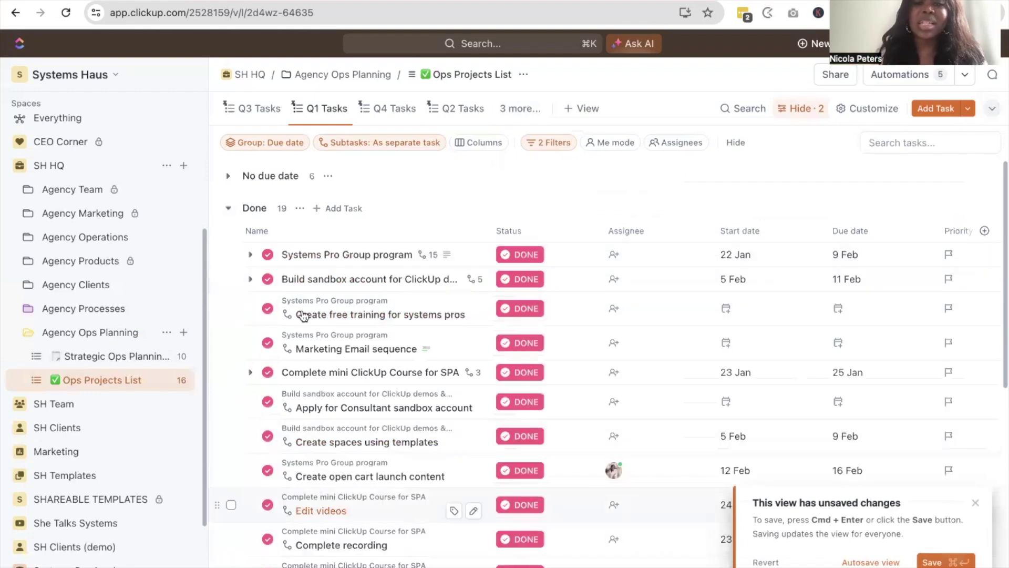
scroll(303, 315, down, 3)
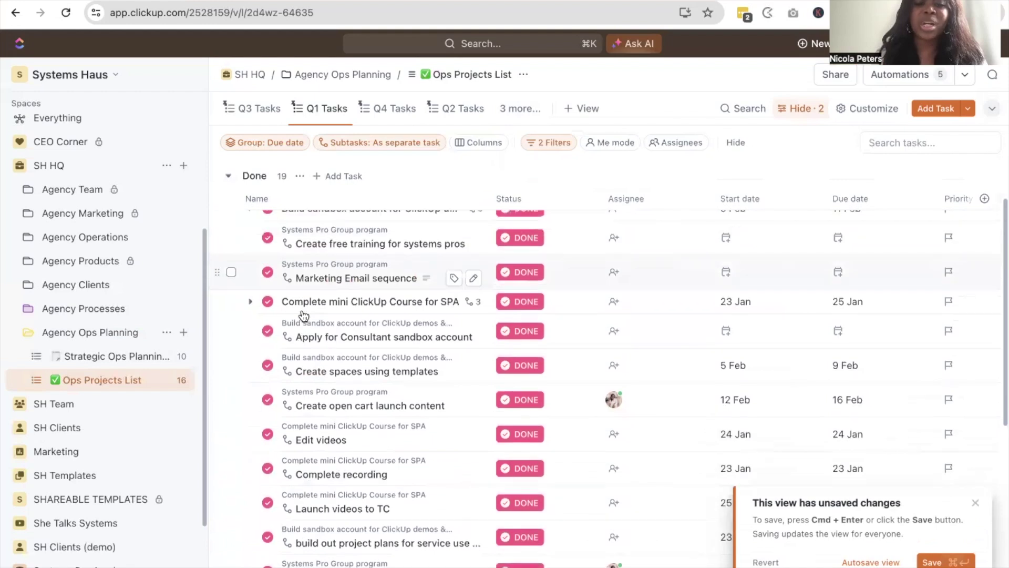
scroll(303, 315, up, 3)
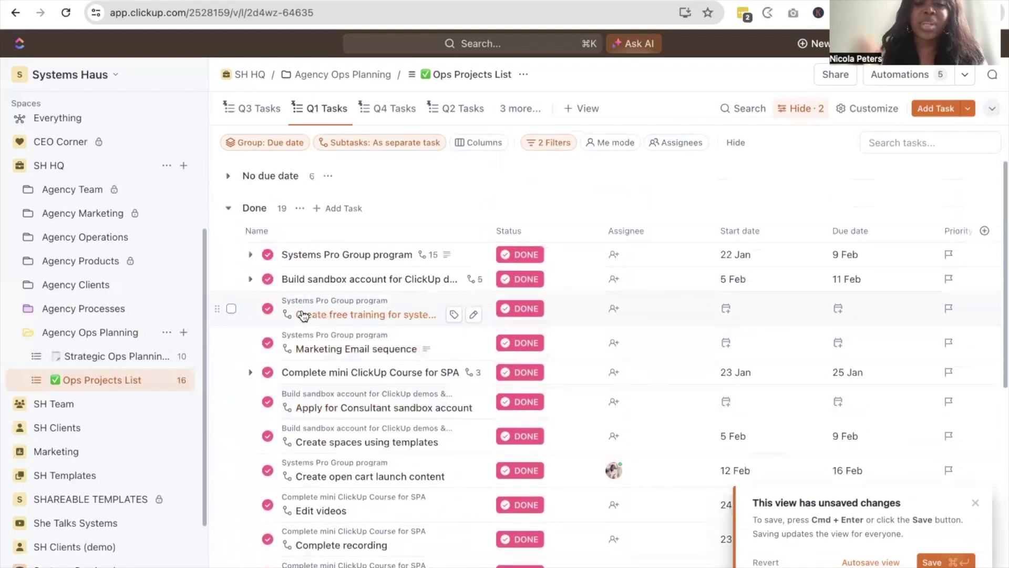
click(229, 209)
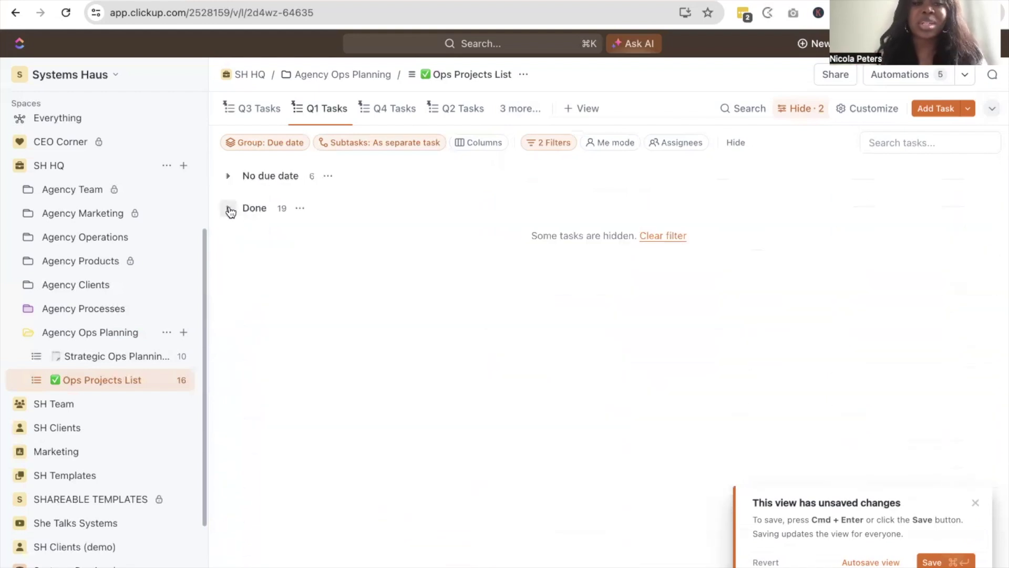
Collapse the Agency Ops Planning folder and the SH HQ space.
click(27, 333)
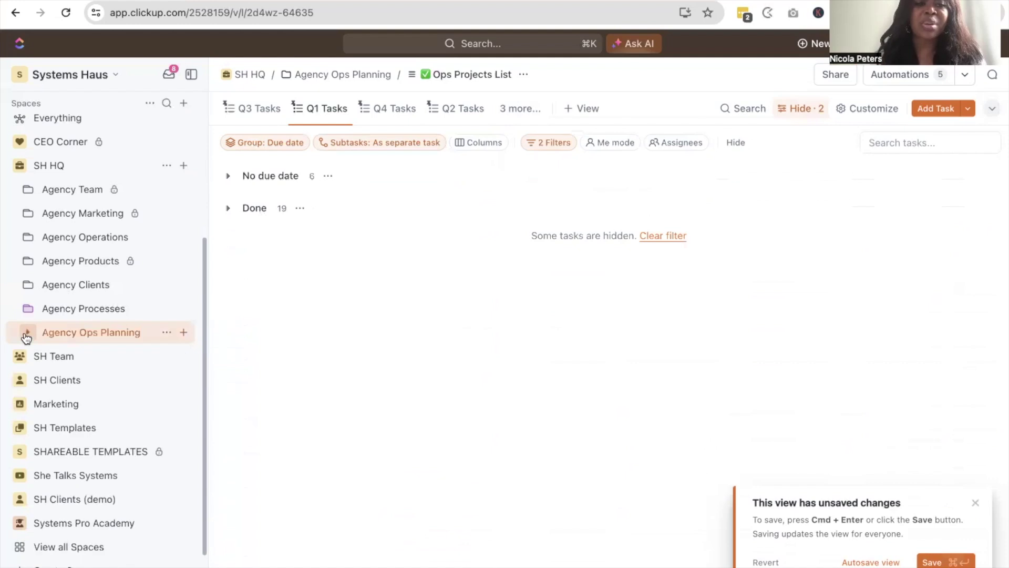
click(20, 168)
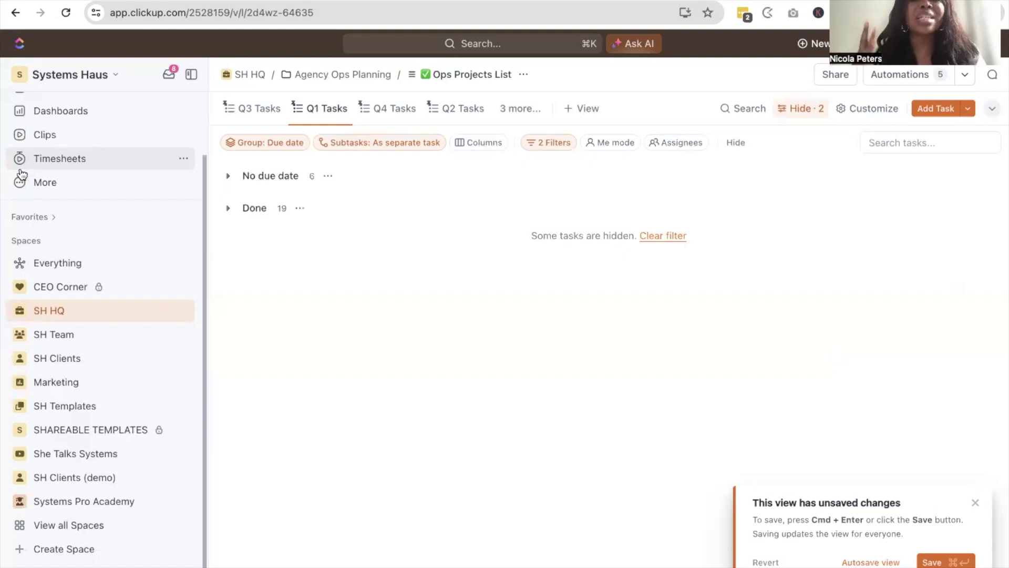
scroll(21, 263, down, 3)
Expand the SH Clients (demo) space and view its ClickUp Consulting Clients list.
click(22, 409)
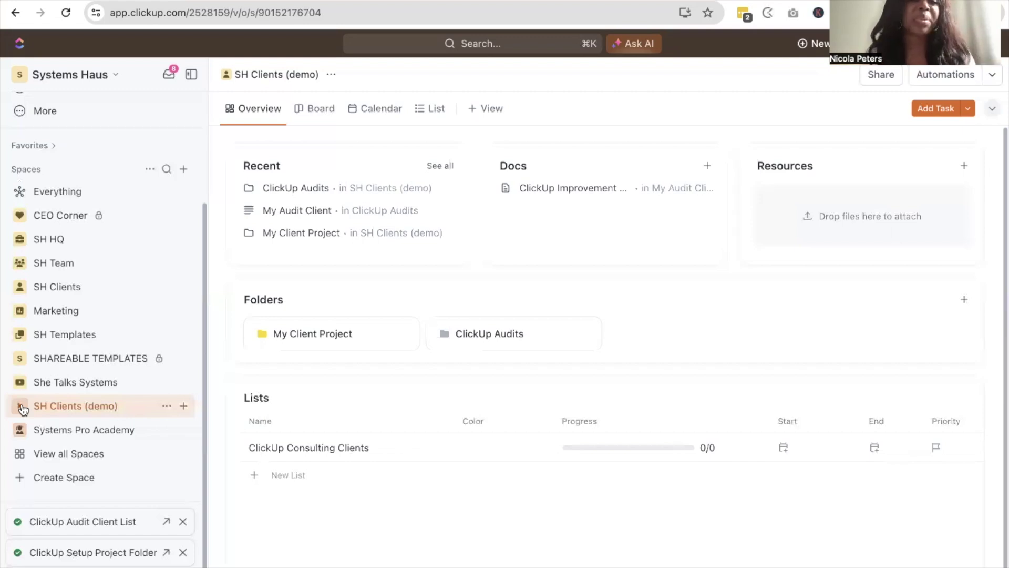
click(21, 406)
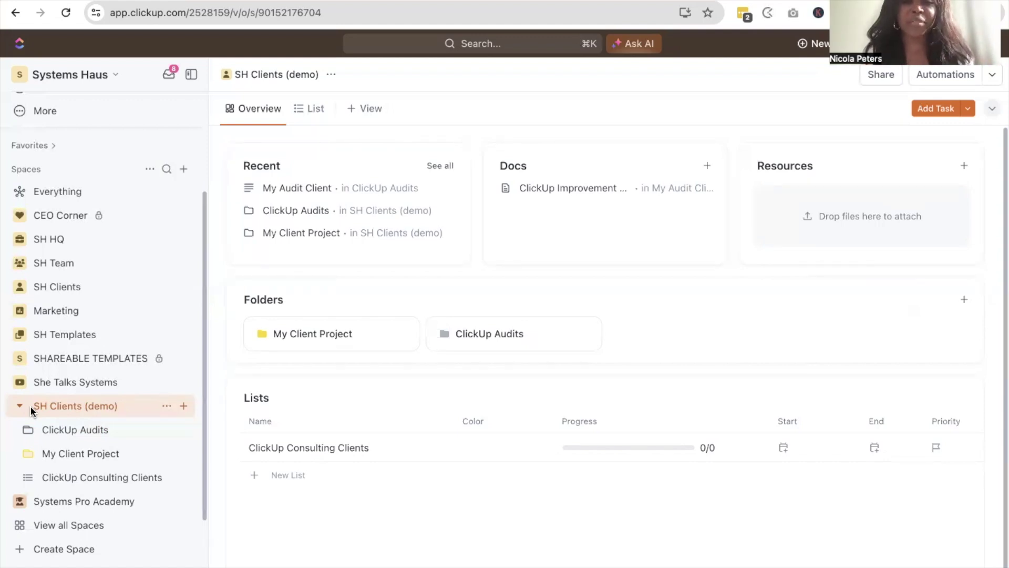
click(68, 480)
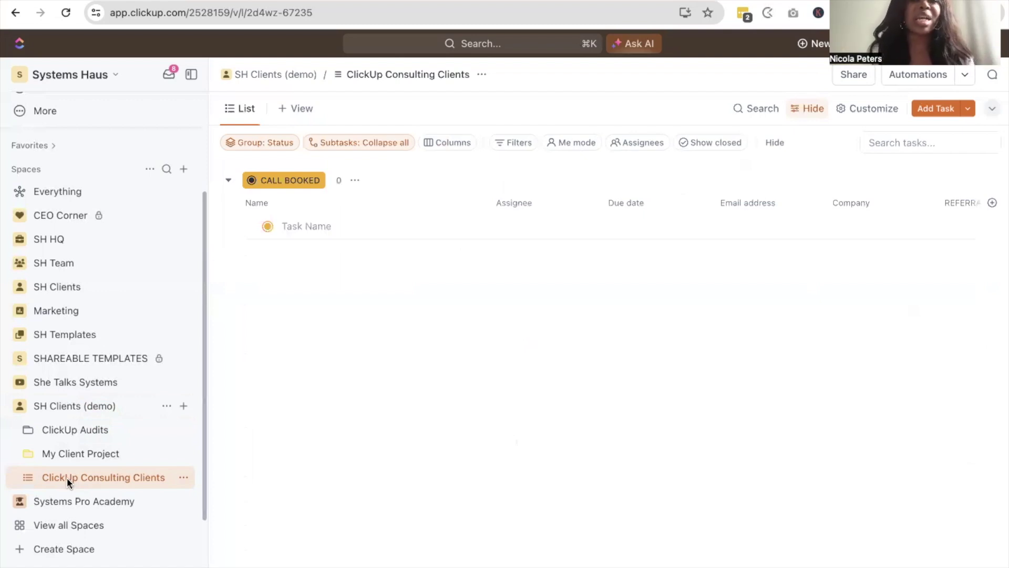
Open the My Audit Client list in the ClickUp Audits folder and read through its ClickUp Improvement Plan document.
click(29, 430)
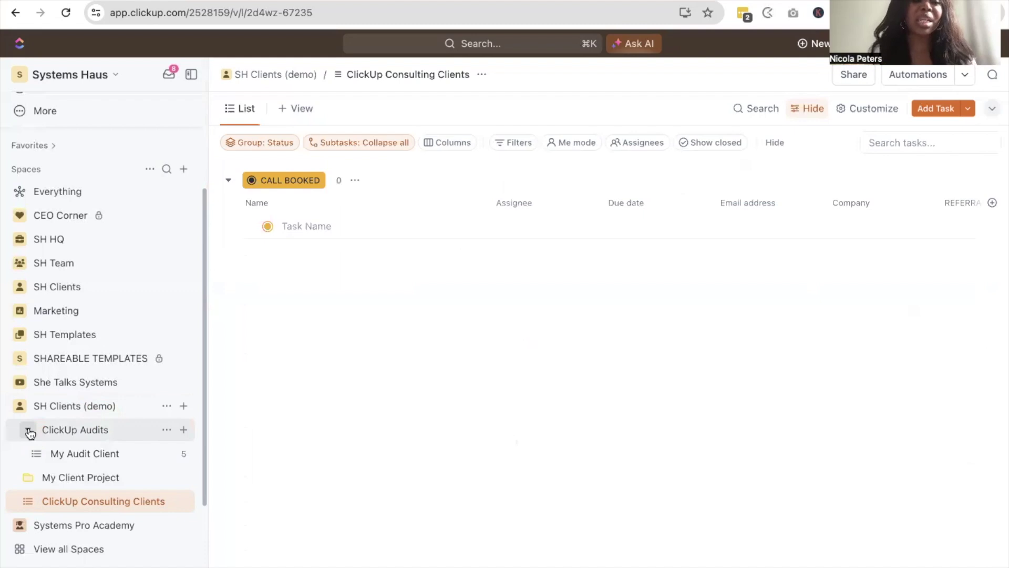
click(78, 454)
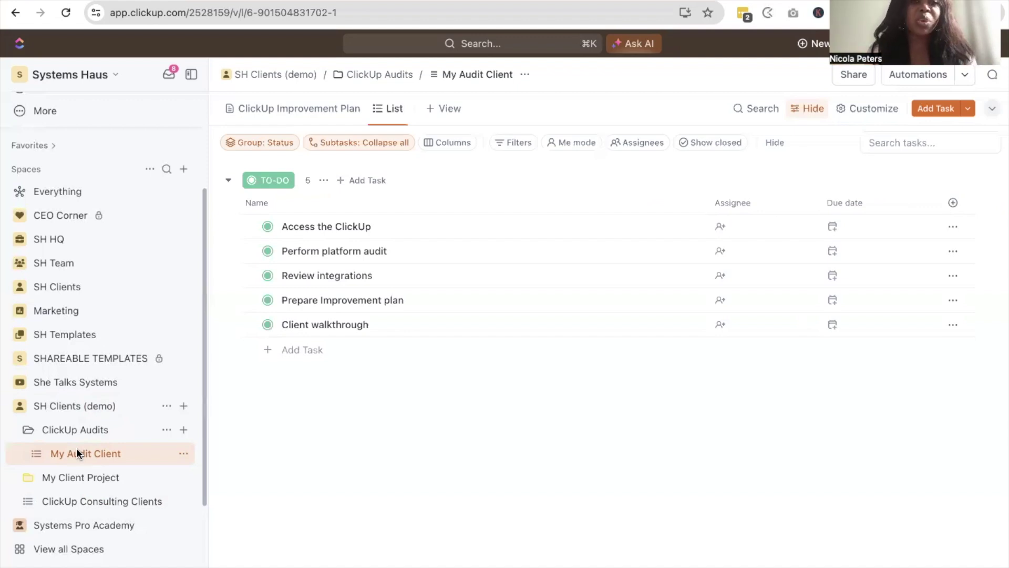
click(308, 110)
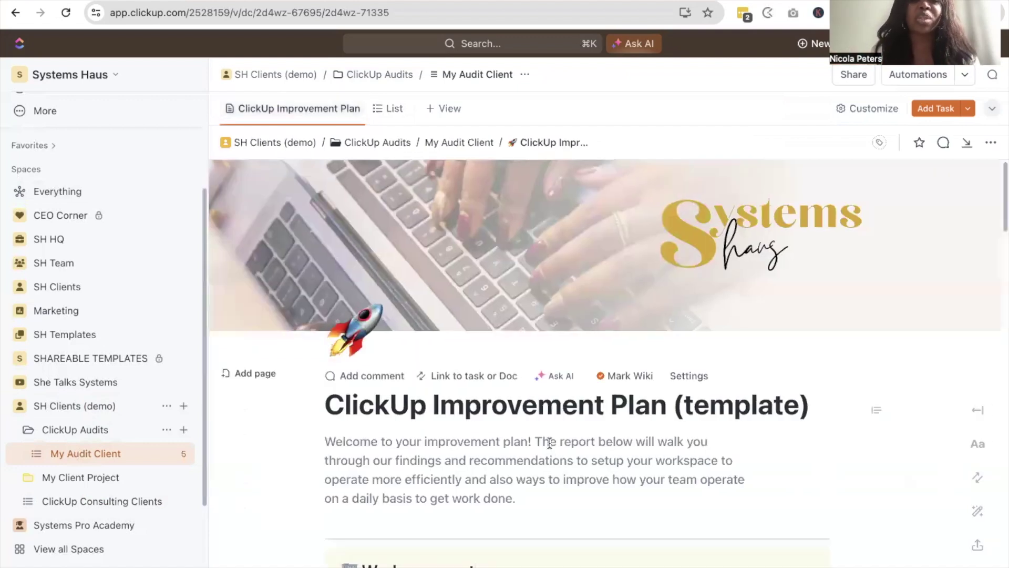
scroll(549, 443, down, 15)
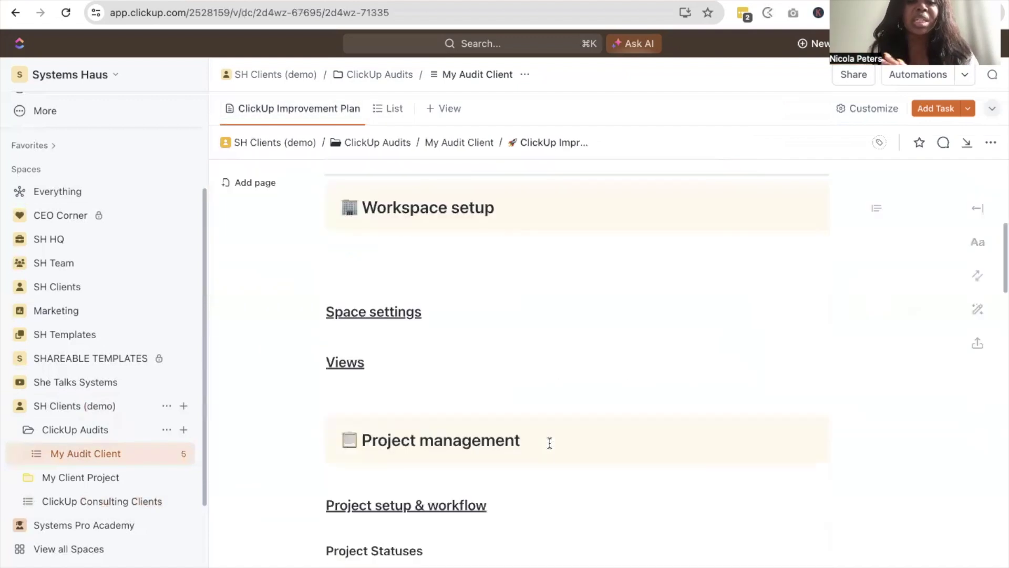
scroll(550, 443, down, 20)
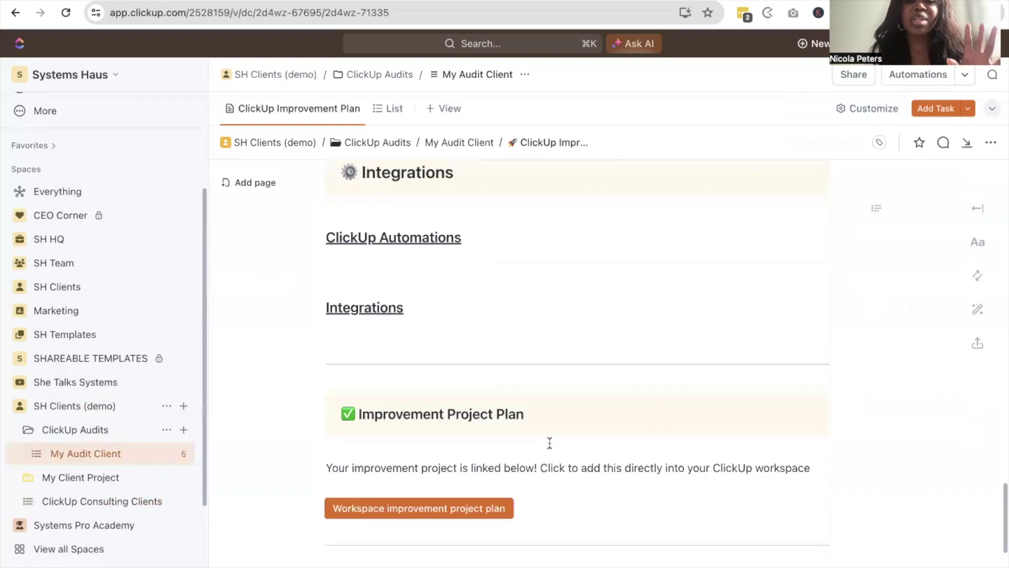
scroll(550, 443, up, 4)
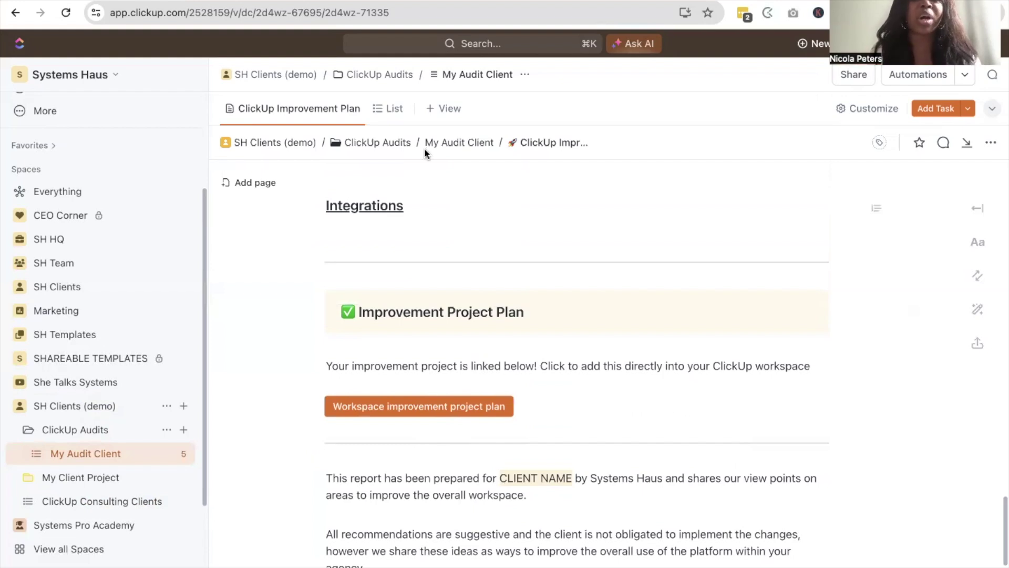
scroll(405, 340, up, 15)
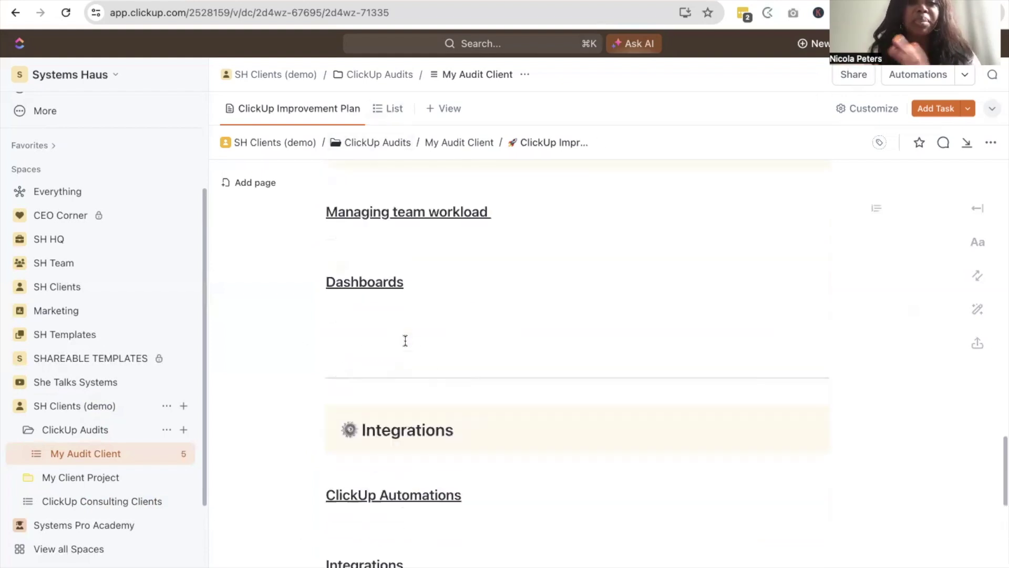
click(384, 110)
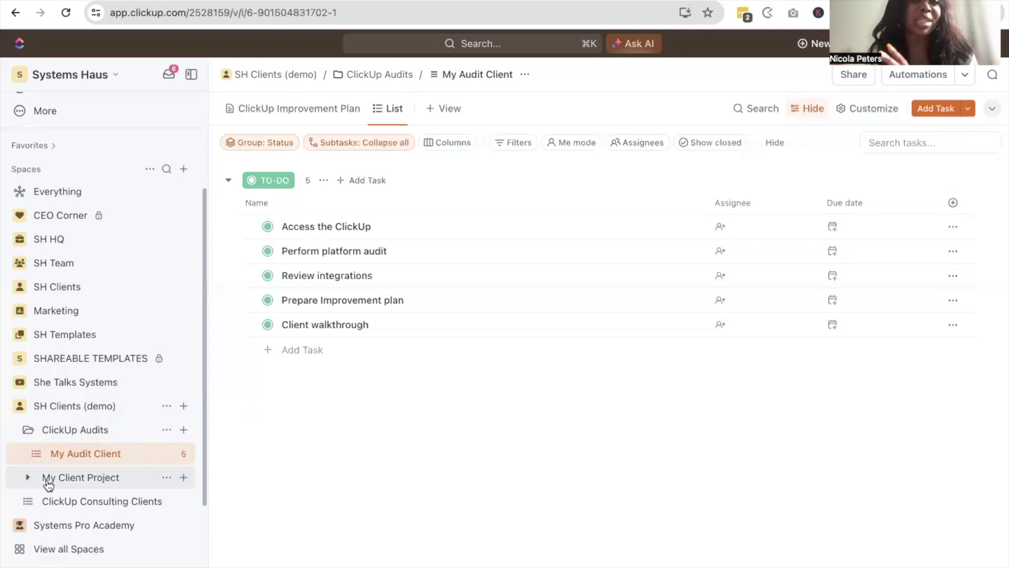
click(27, 430)
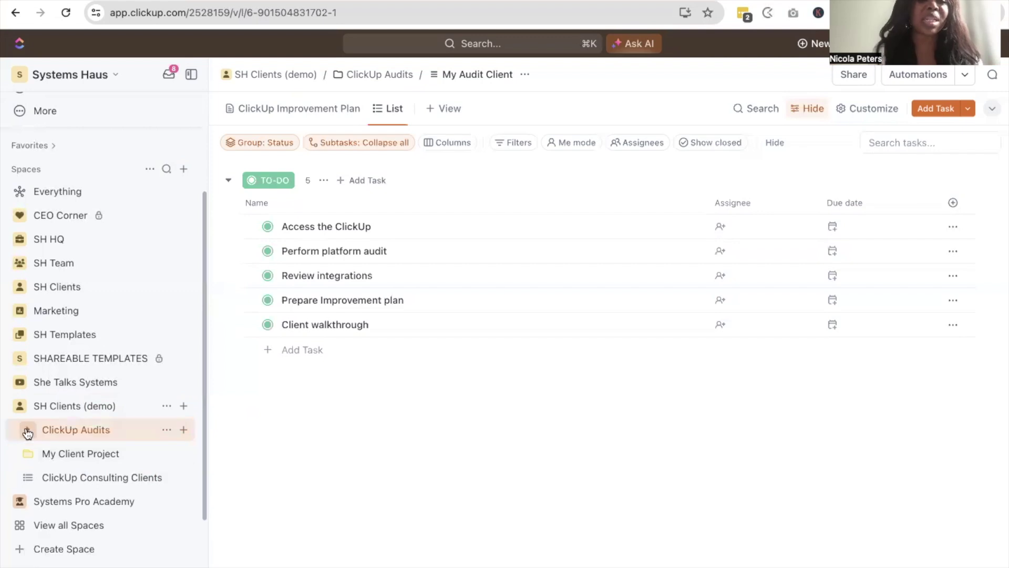
Open the Client Management list in the My Client Project folder and review its tasks from onboarding to offboarding.
click(28, 453)
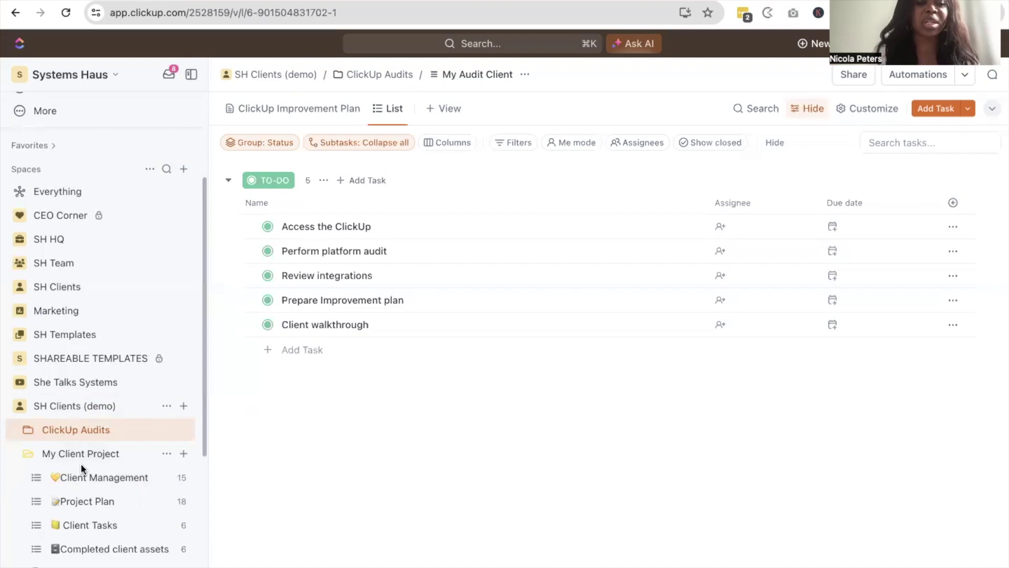
scroll(81, 462, down, 3)
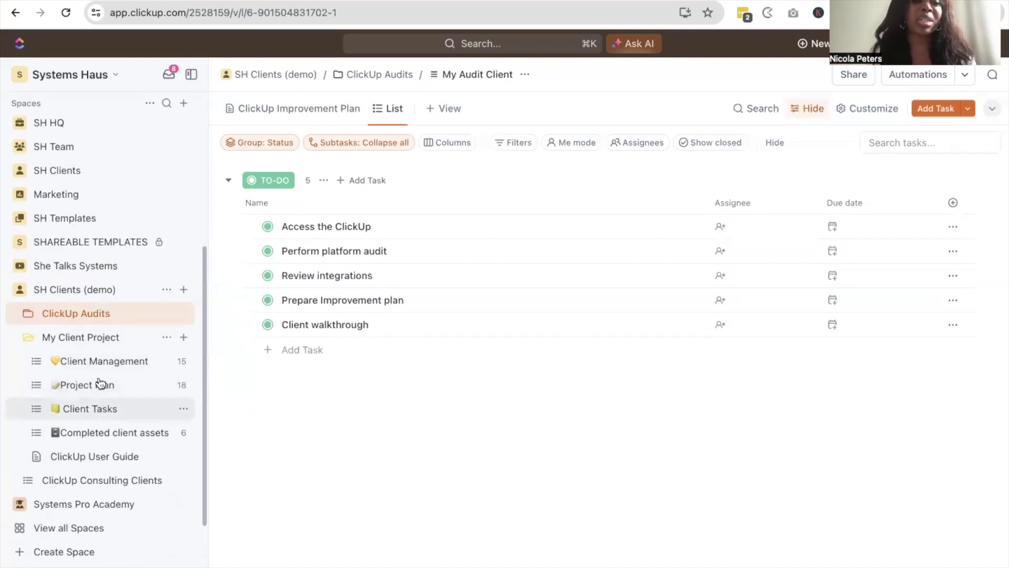
click(100, 363)
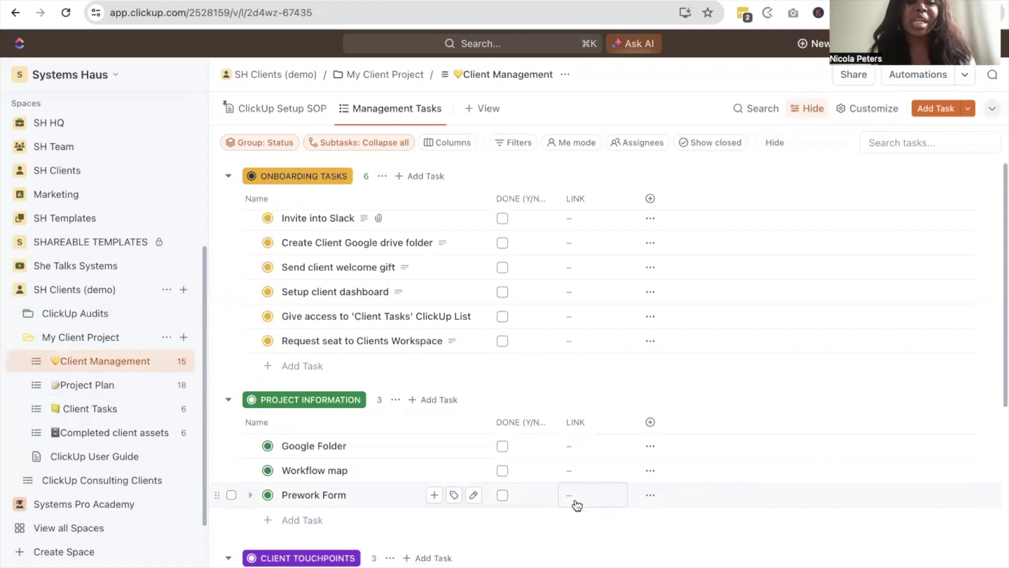
scroll(576, 505, down, 6)
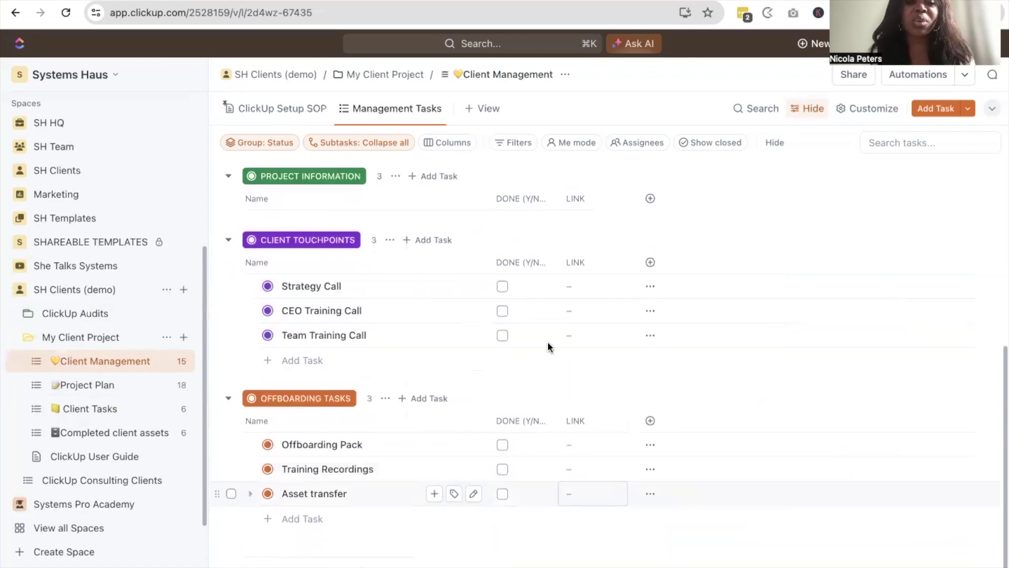
scroll(534, 308, up, 5)
scroll(534, 310, down, 5)
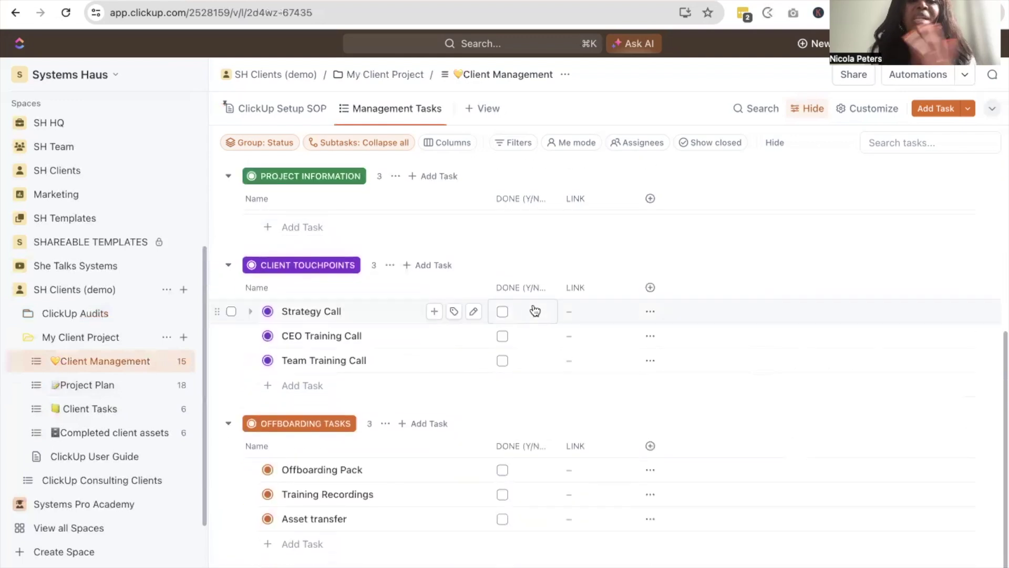
scroll(534, 310, up, 5)
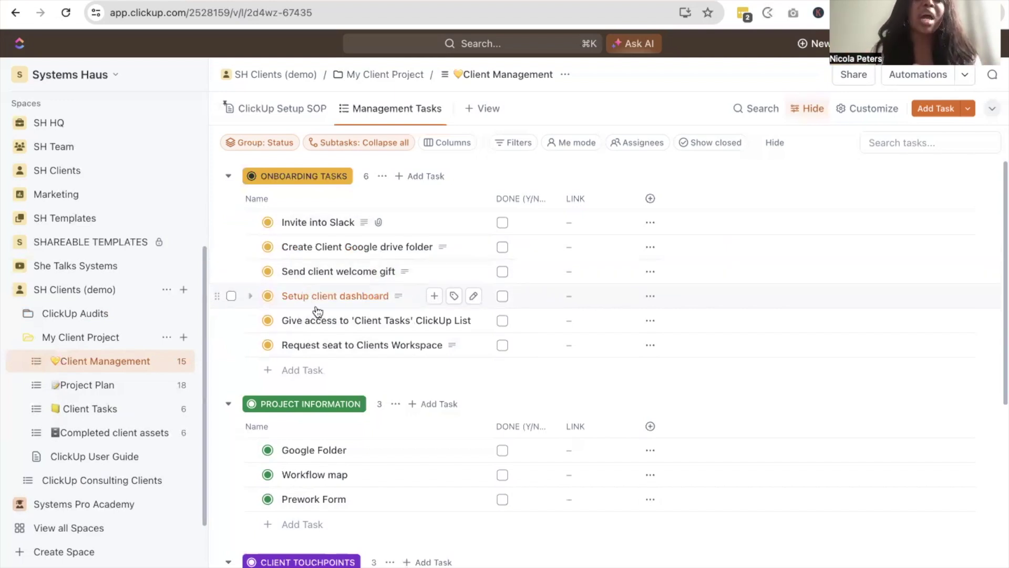
scroll(450, 326, down, 2)
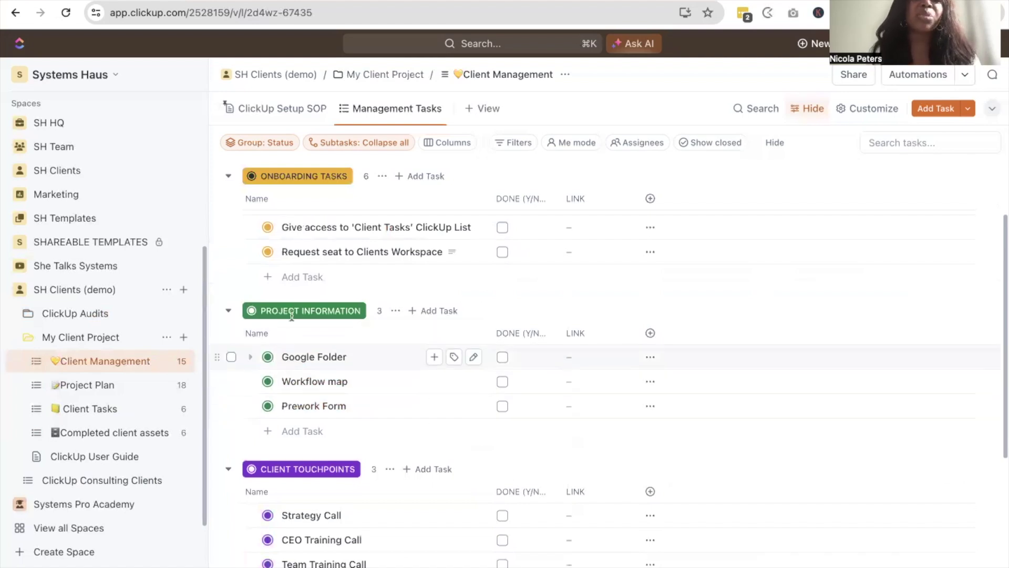
scroll(283, 407, down, 3)
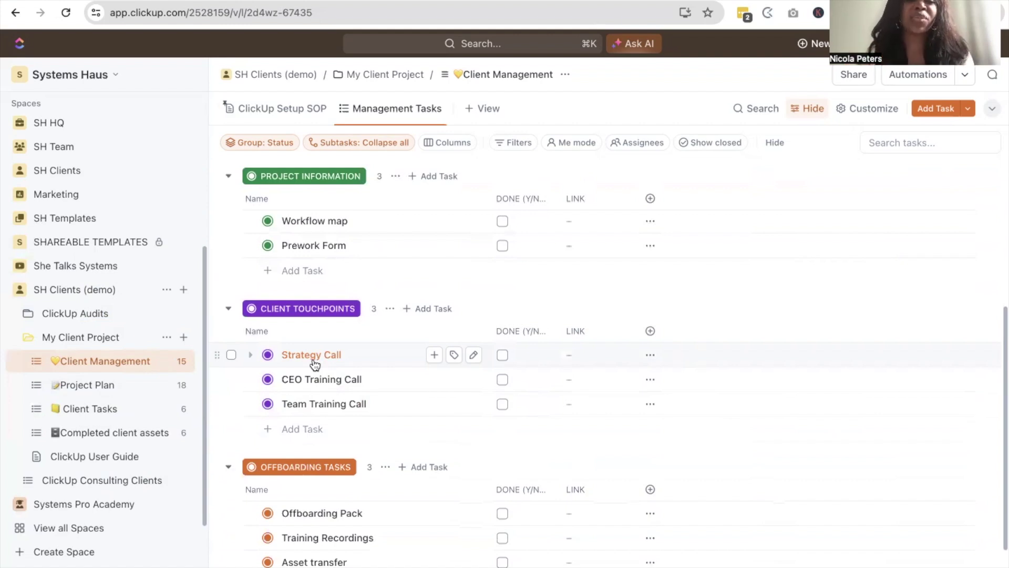
Open the My Client Project folder's Project Plan list and look through the project tasks grouped by week.
click(98, 390)
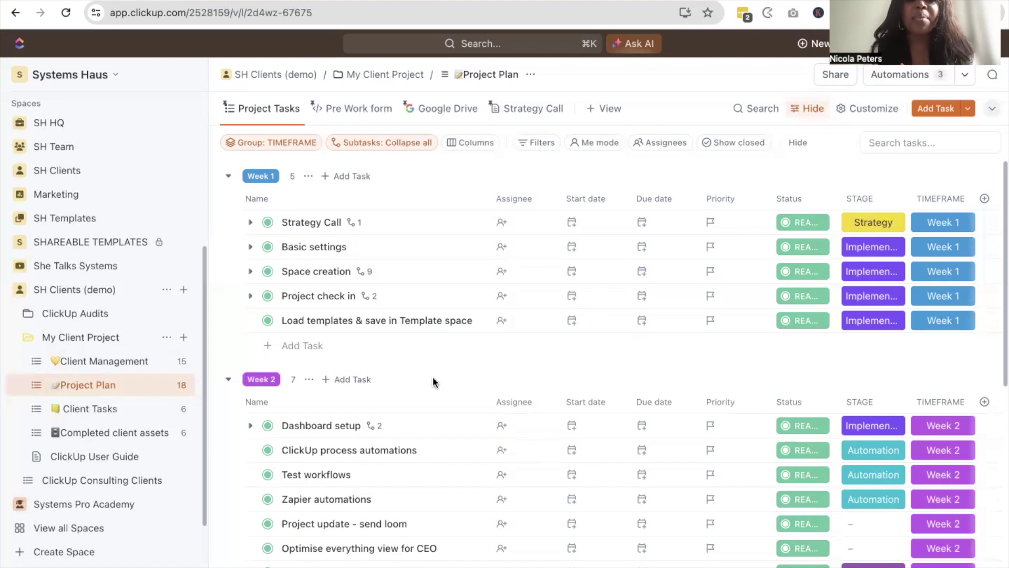
scroll(433, 376, down, 7)
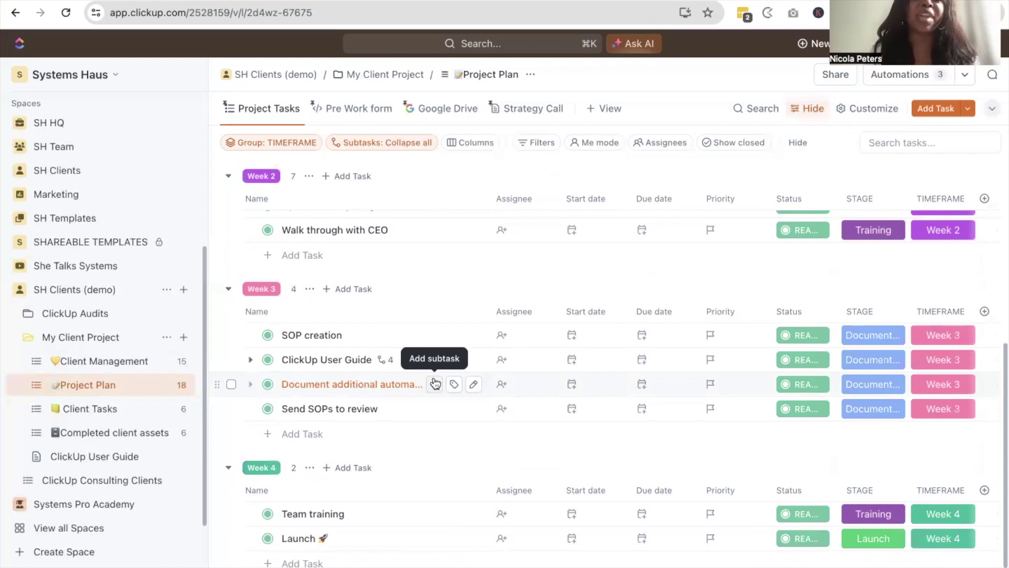
scroll(435, 383, up, 4)
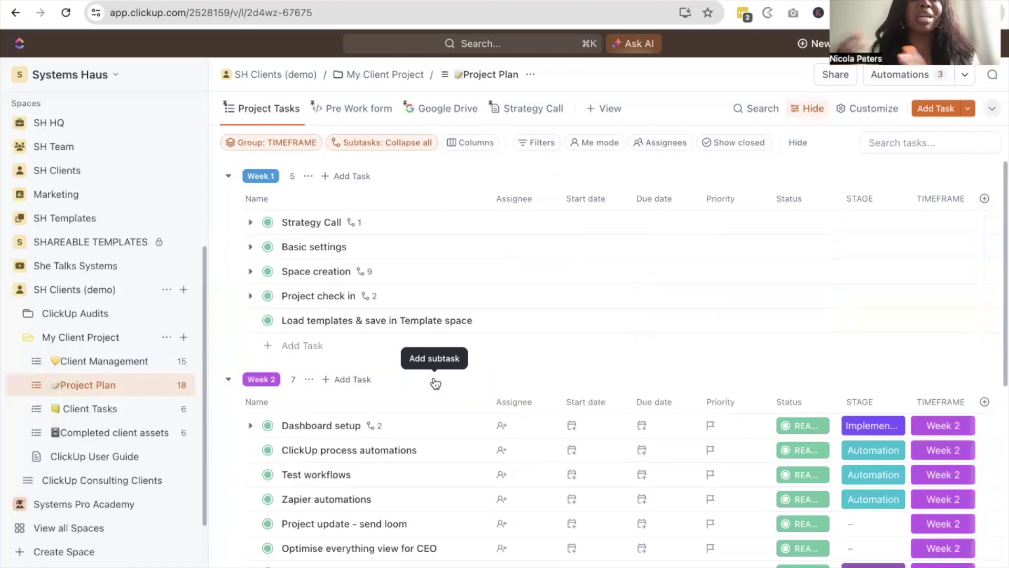
Read the agenda in the Project Plan's Strategy Call document and view the folder's Client Tasks list.
click(529, 110)
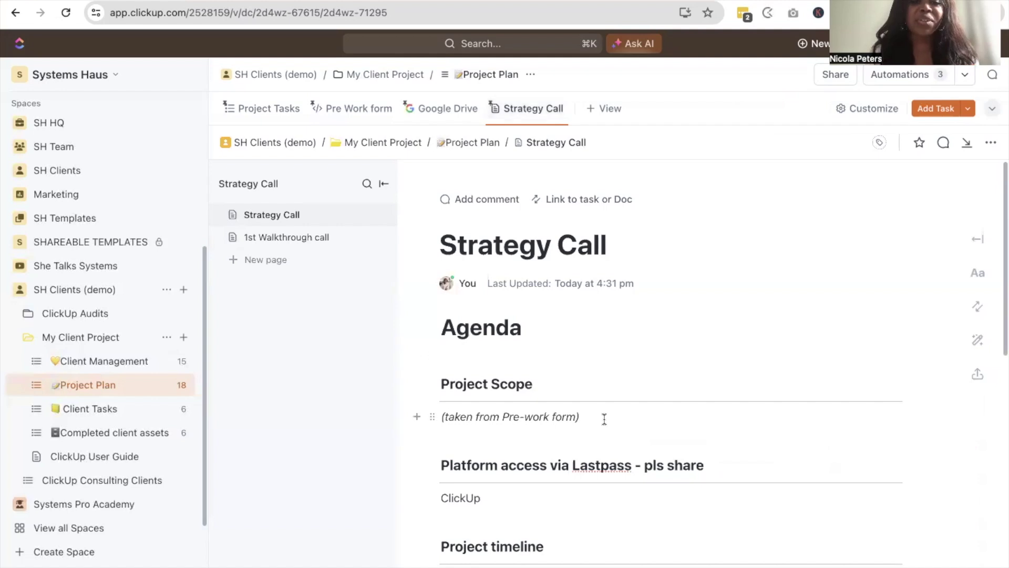
scroll(604, 416, down, 4)
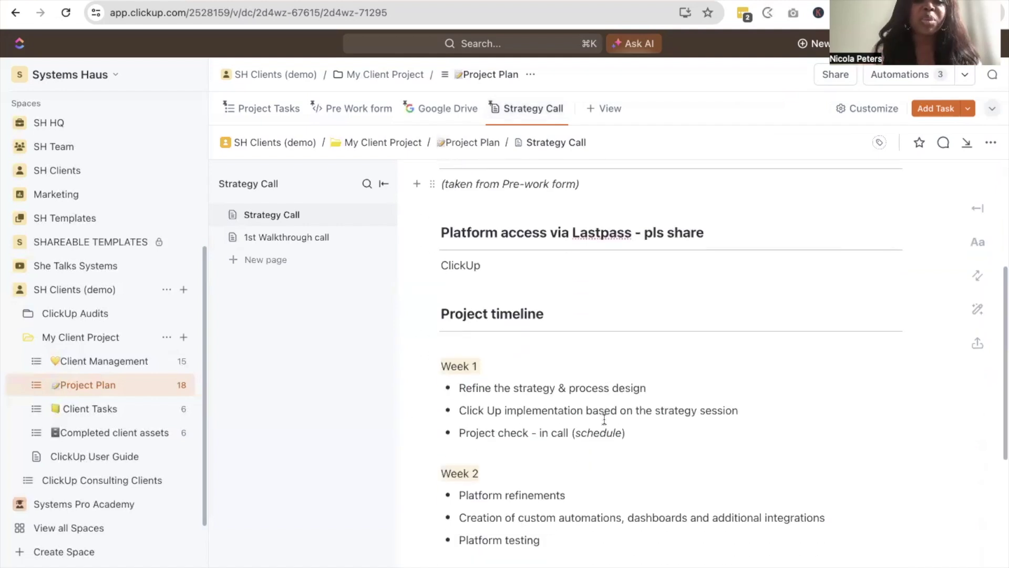
scroll(604, 419, up, 4)
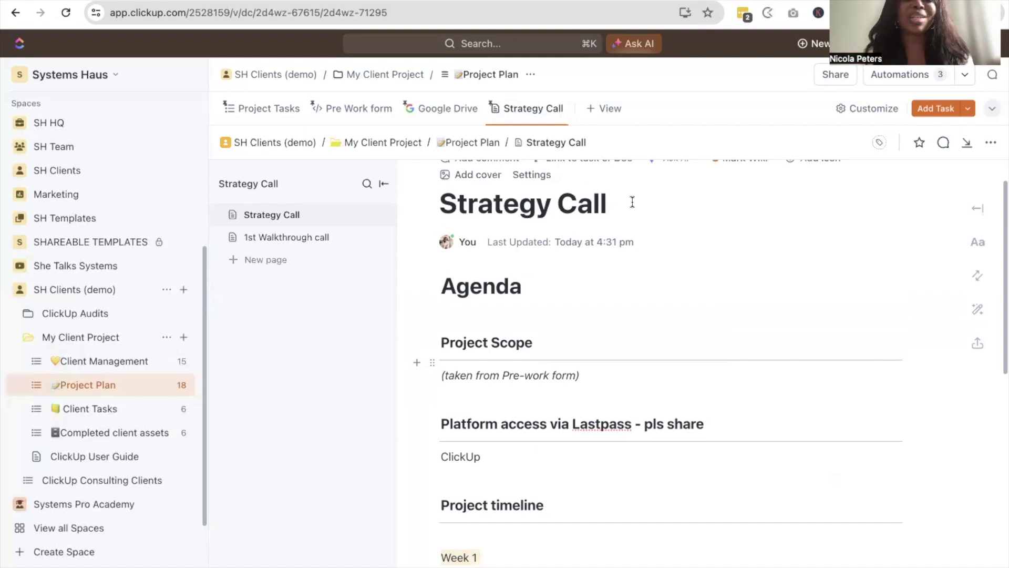
click(78, 409)
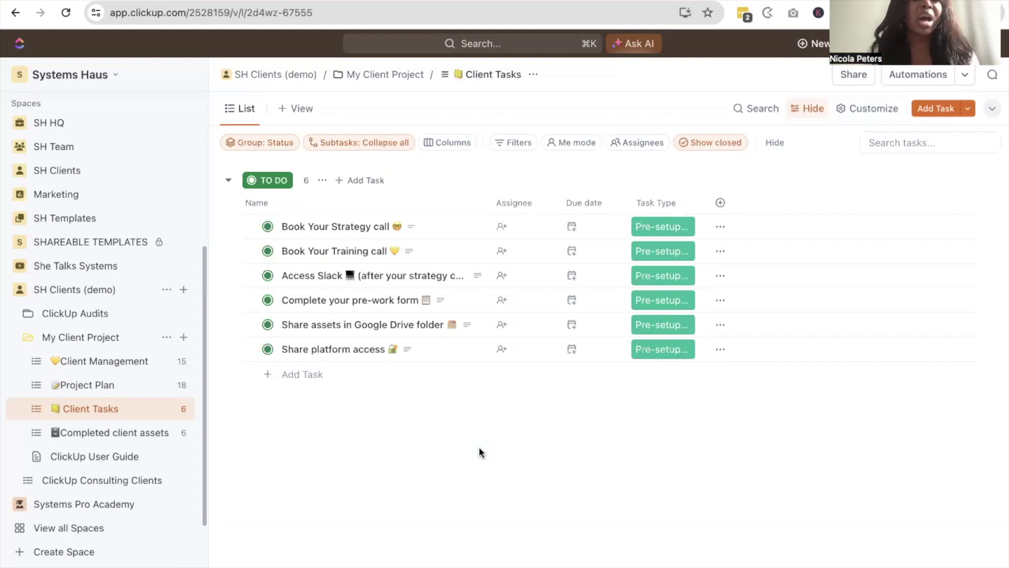
Open the Completed client assets list and delete its Test Task.
click(124, 432)
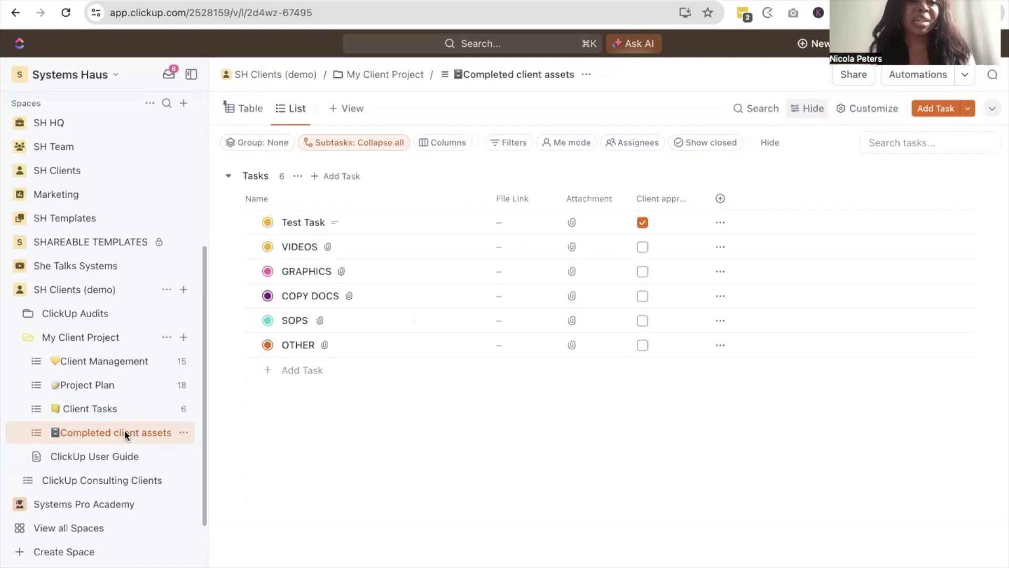
click(230, 222)
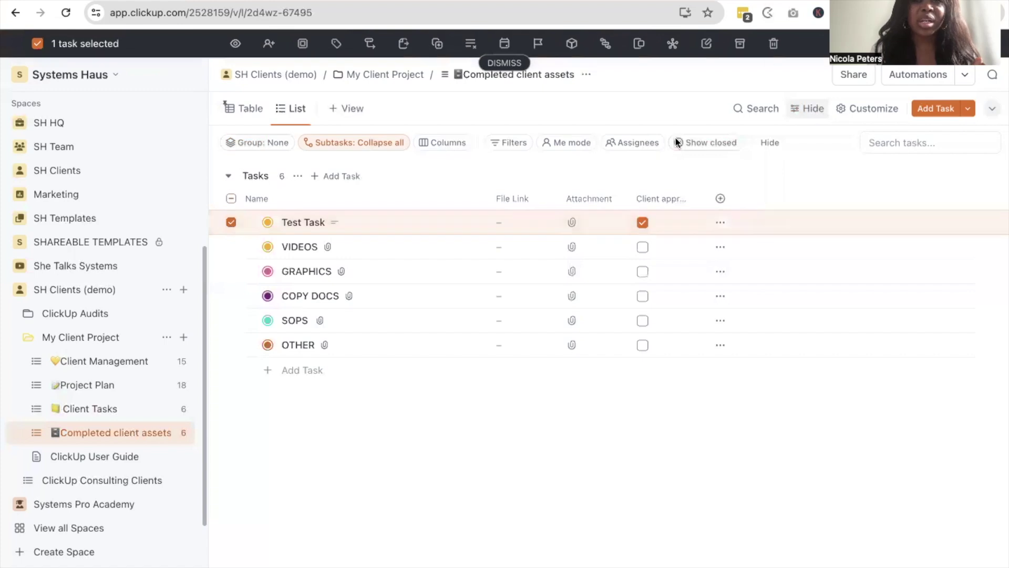
click(772, 44)
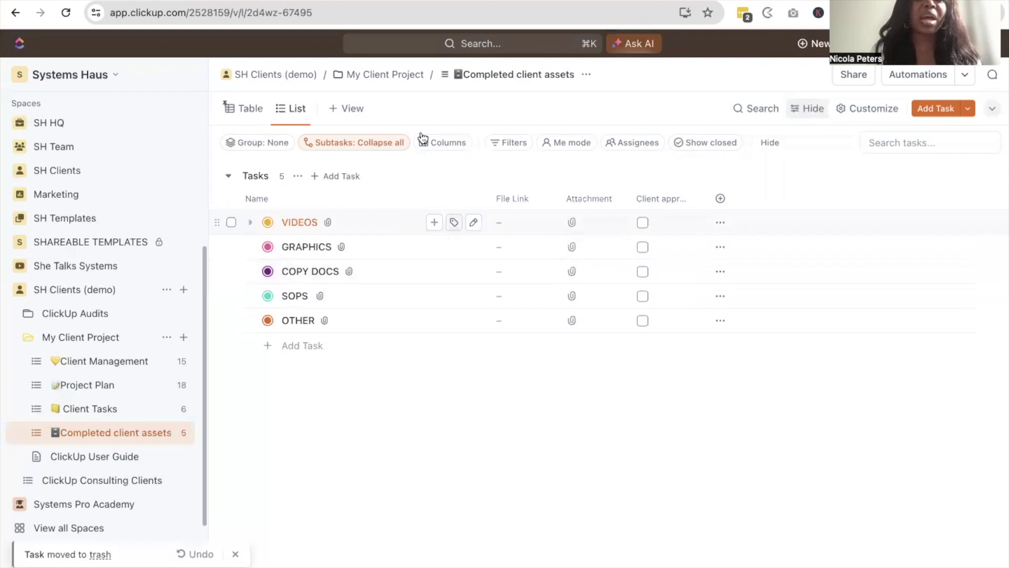
Add a Board view to the Completed client assets list and set it as the default view.
click(353, 109)
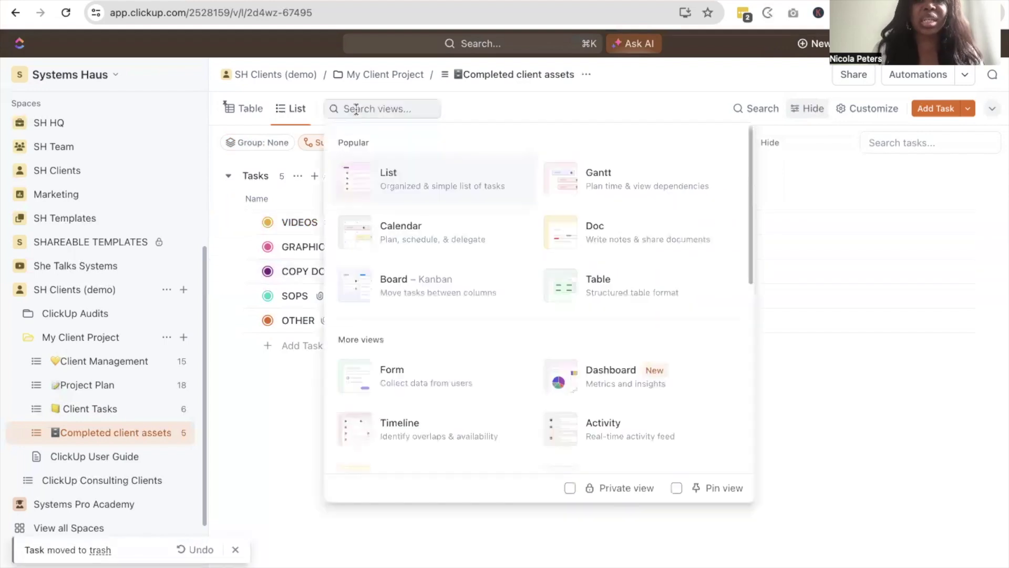
click(431, 279)
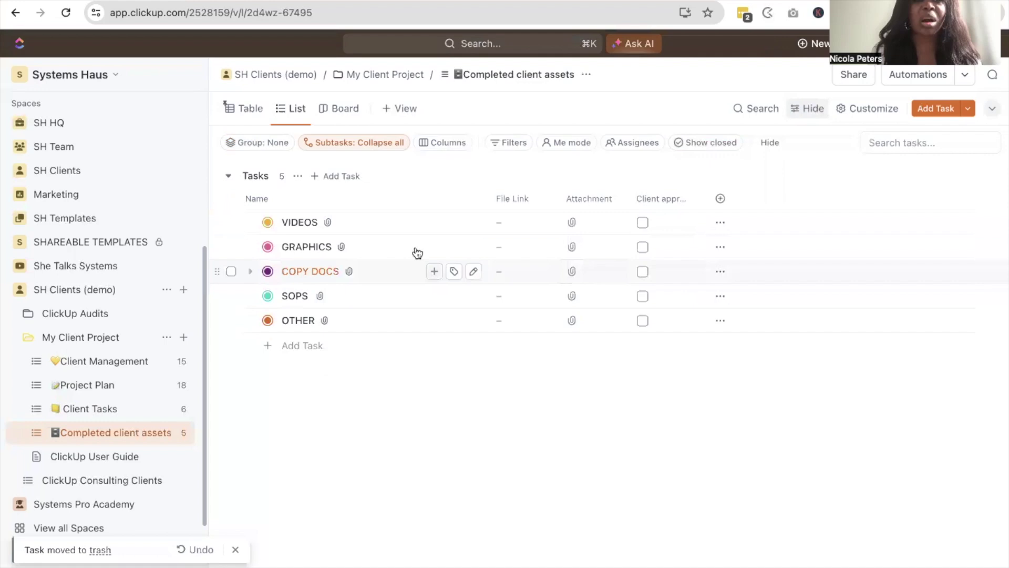
click(335, 109)
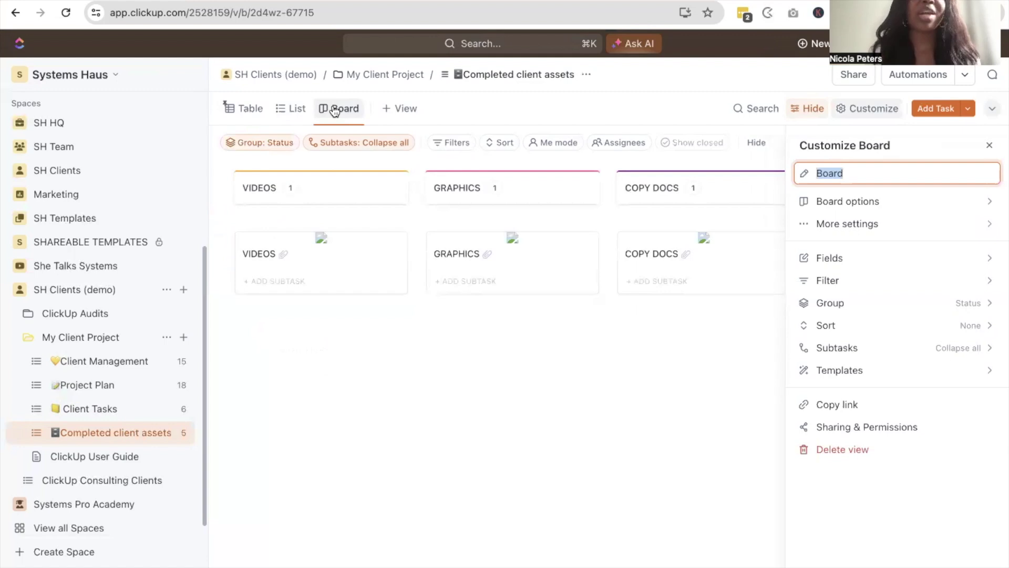
click(335, 109)
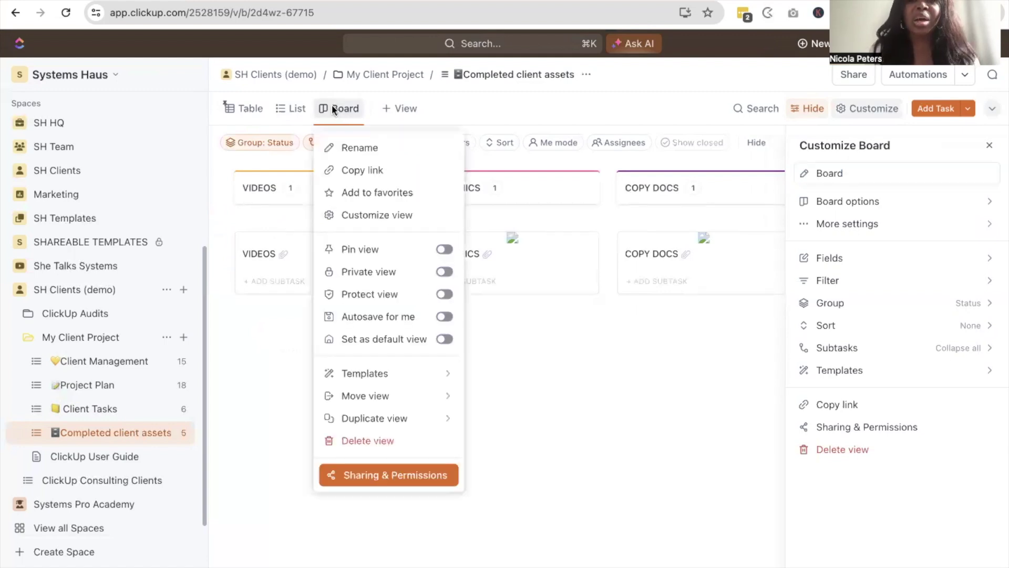
click(444, 339)
key(super+Return)
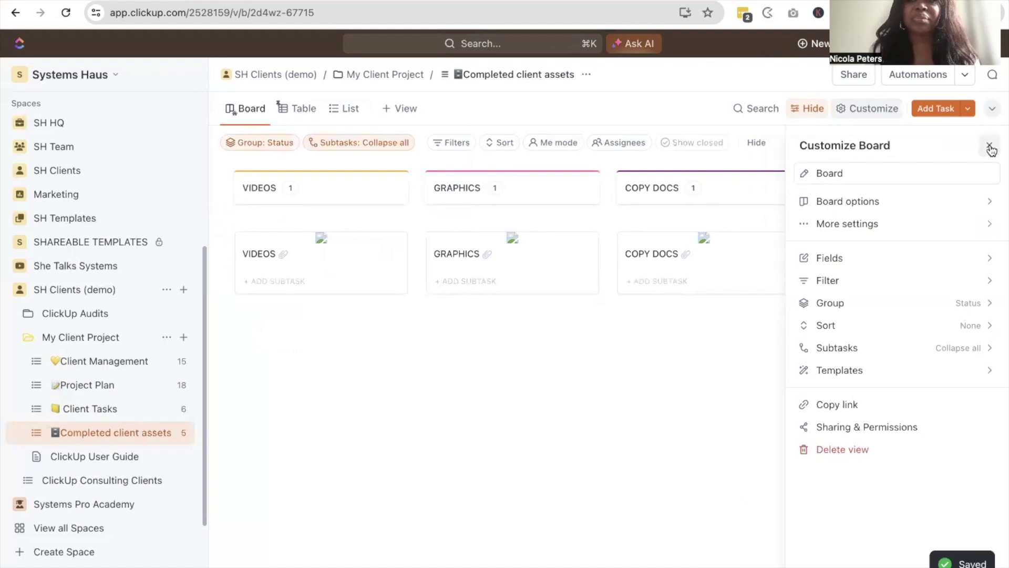
click(989, 145)
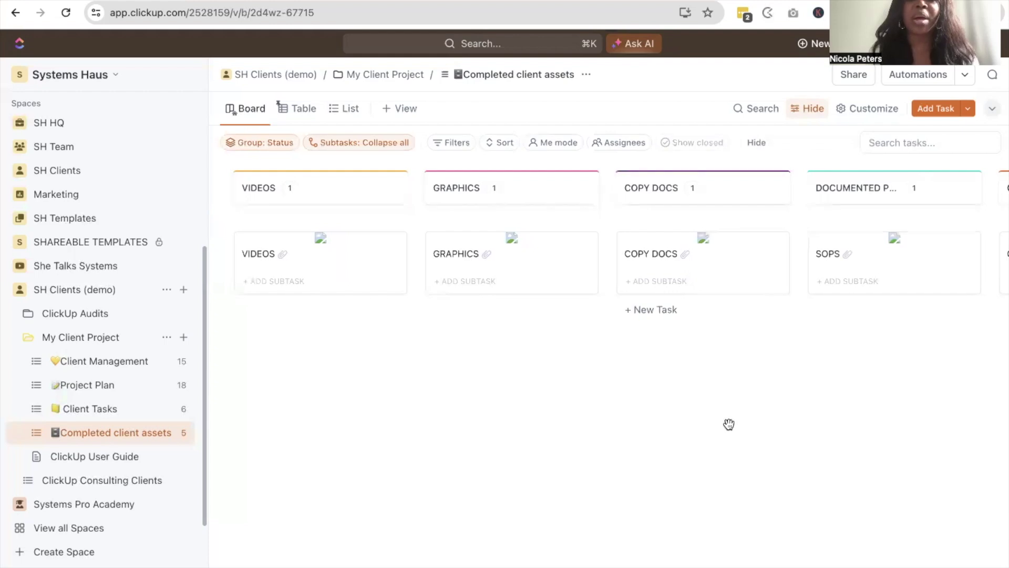
scroll(728, 423, right, 6)
scroll(728, 424, left, 4)
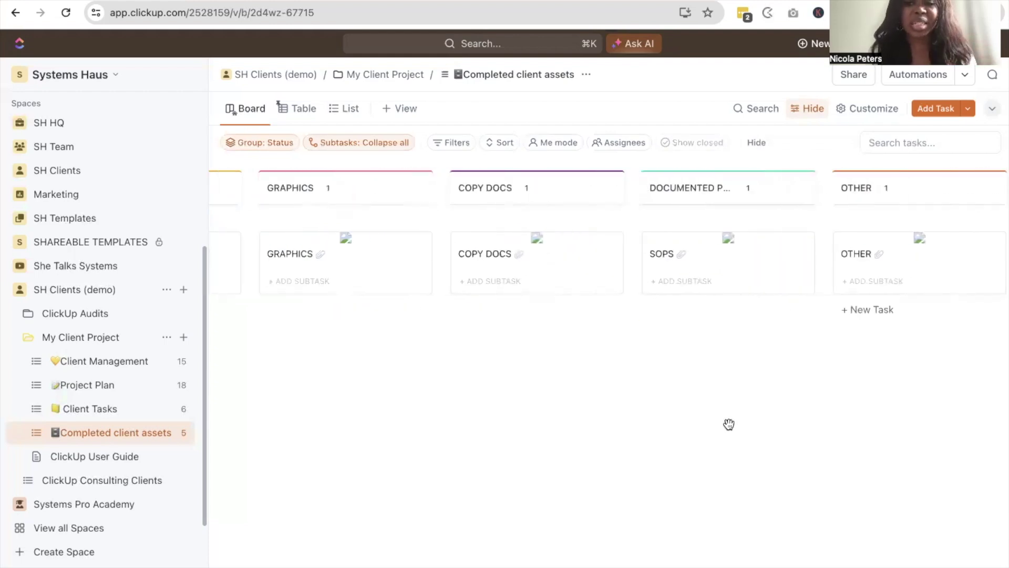
Examine the ClickUp User Guide's Video Tutorials, Content Libraries and Launching ClickUp subpages, and collapse the My Client Project folder.
click(92, 461)
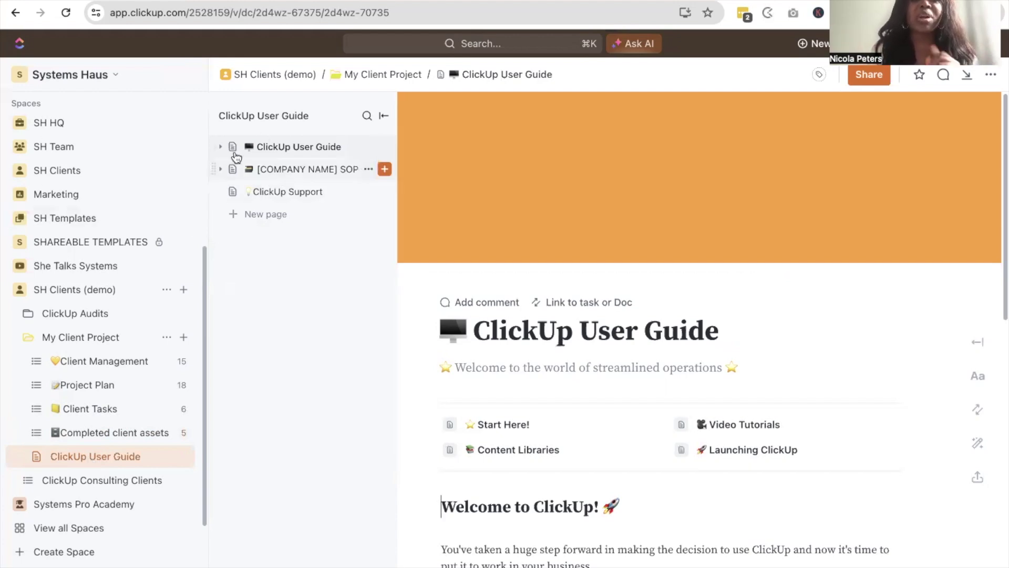
click(221, 147)
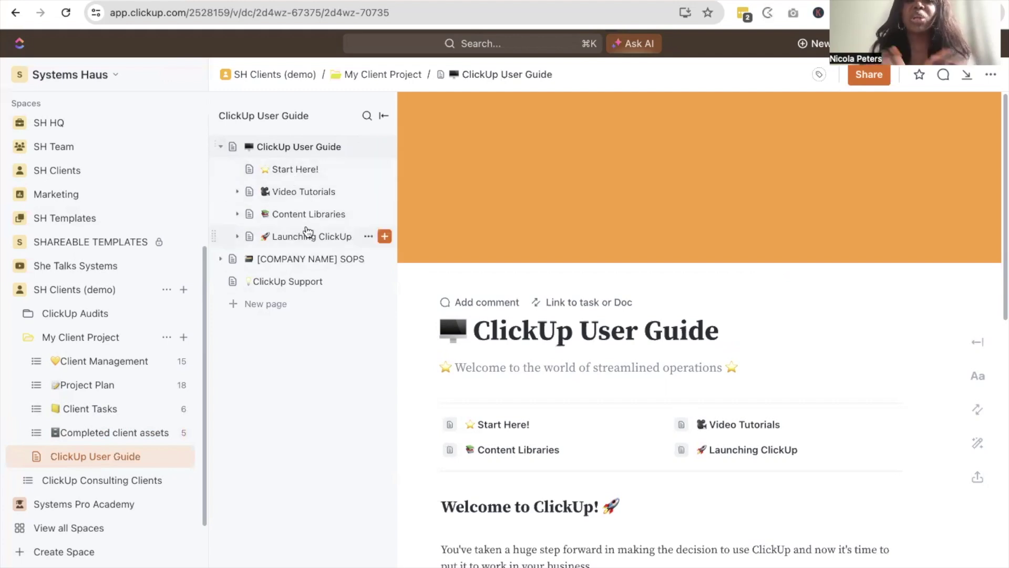
click(236, 215)
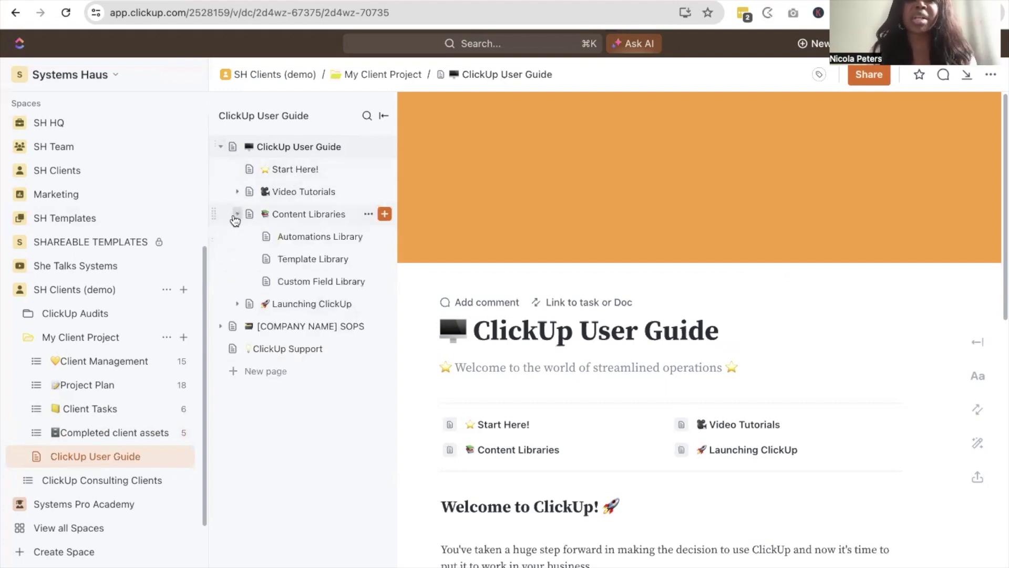
click(237, 192)
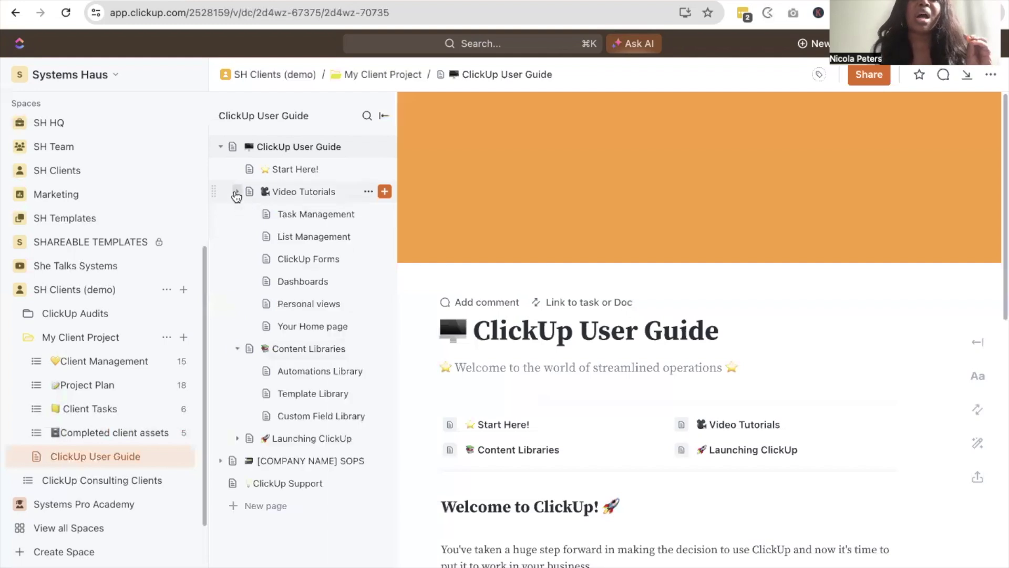
click(236, 193)
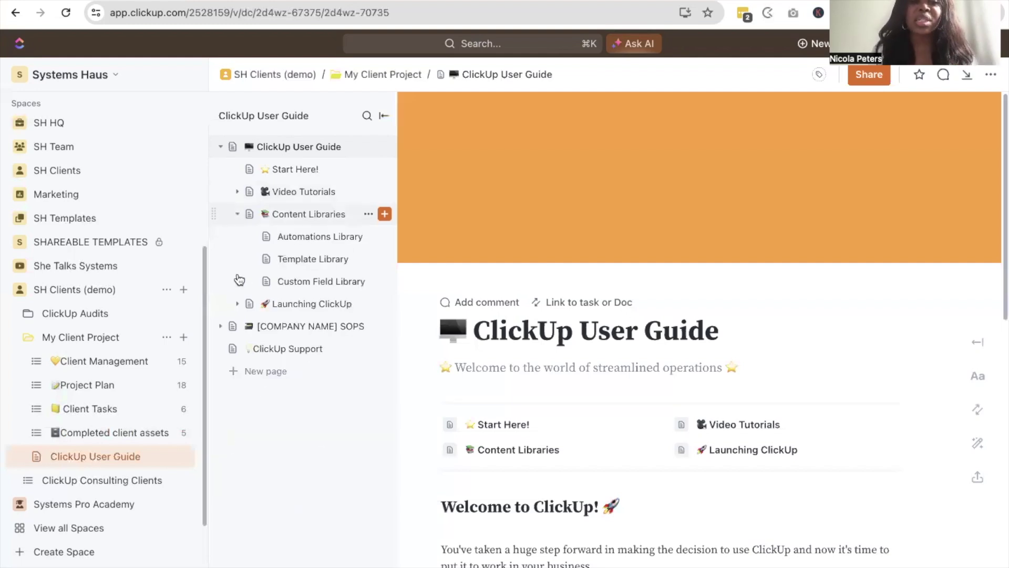
click(238, 303)
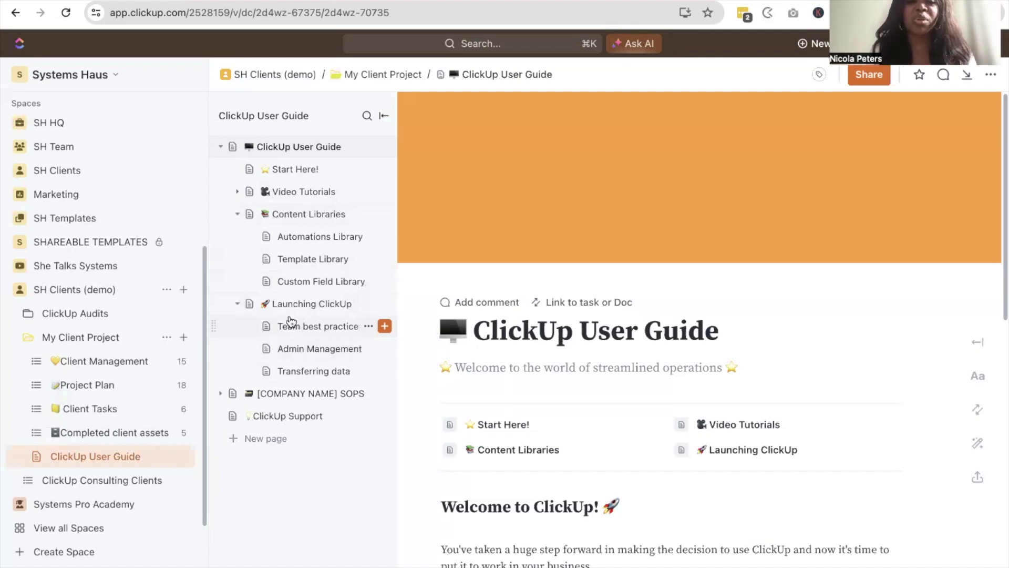
click(238, 304)
click(237, 214)
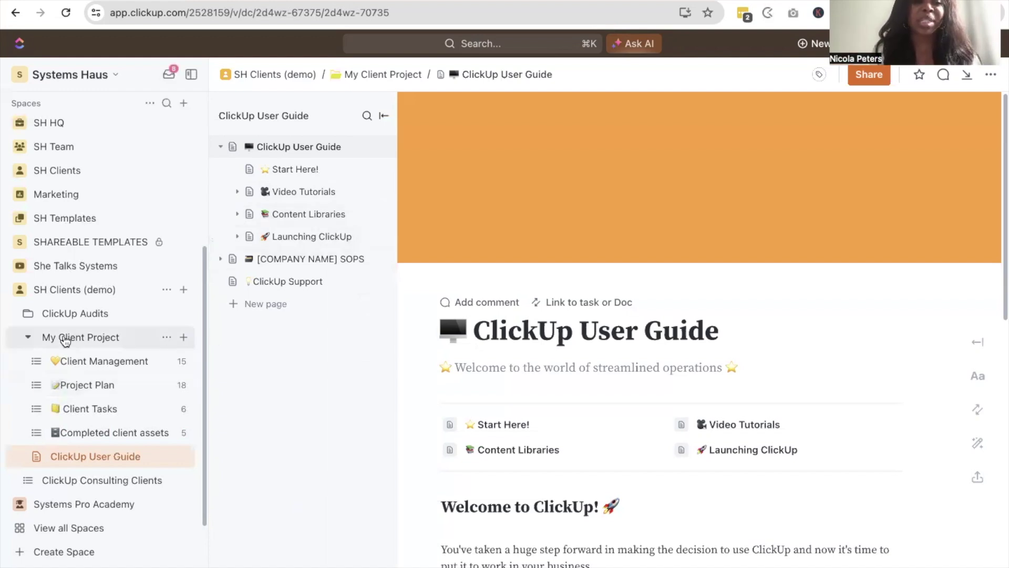
click(28, 337)
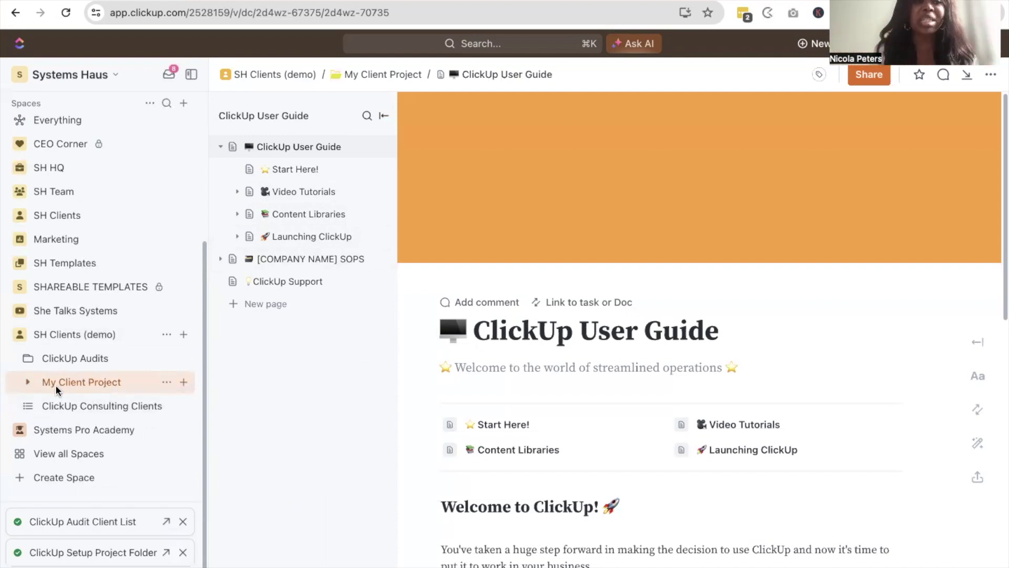
Open the company name client dashboard and review its welcome, Getting Prepared, Your Pre-Work and Key Points cards.
scroll(79, 367, up, 3)
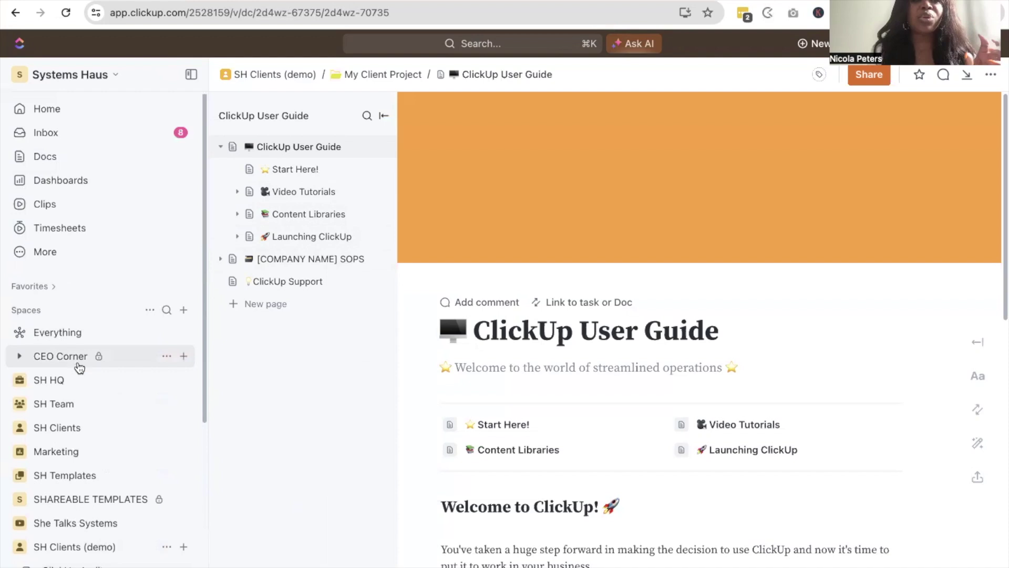
click(80, 181)
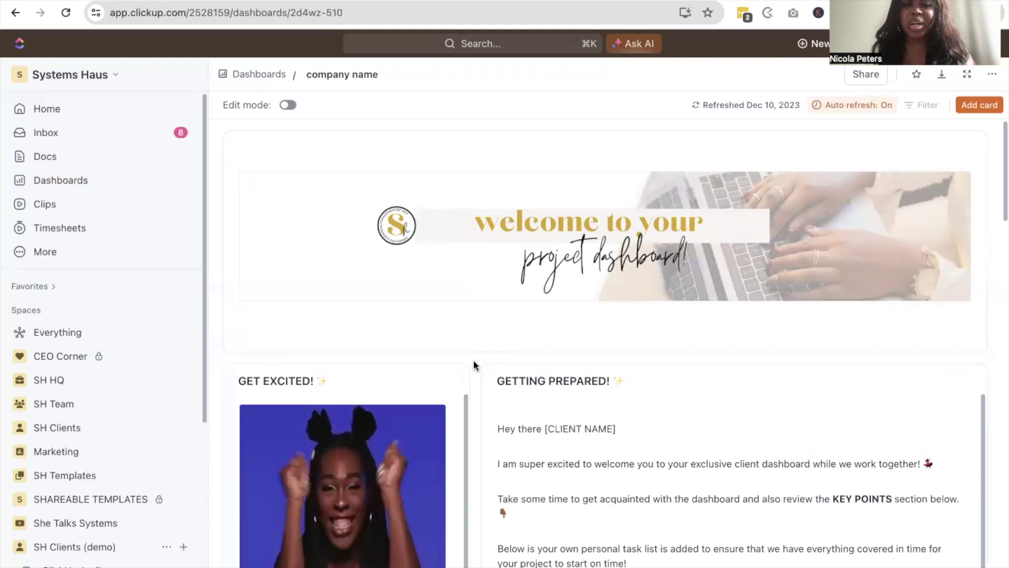
scroll(474, 363, down, 2)
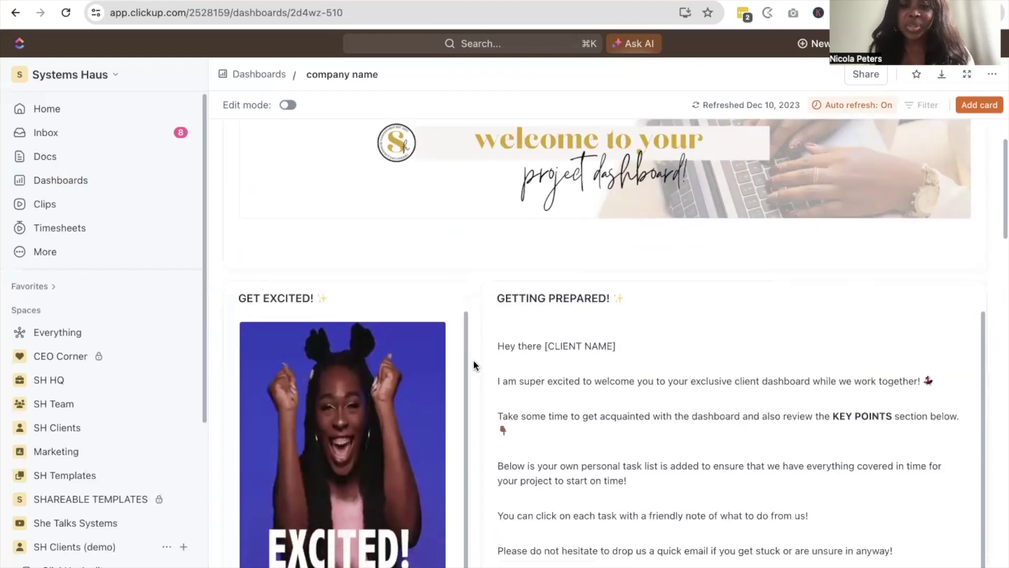
scroll(474, 362, down, 3)
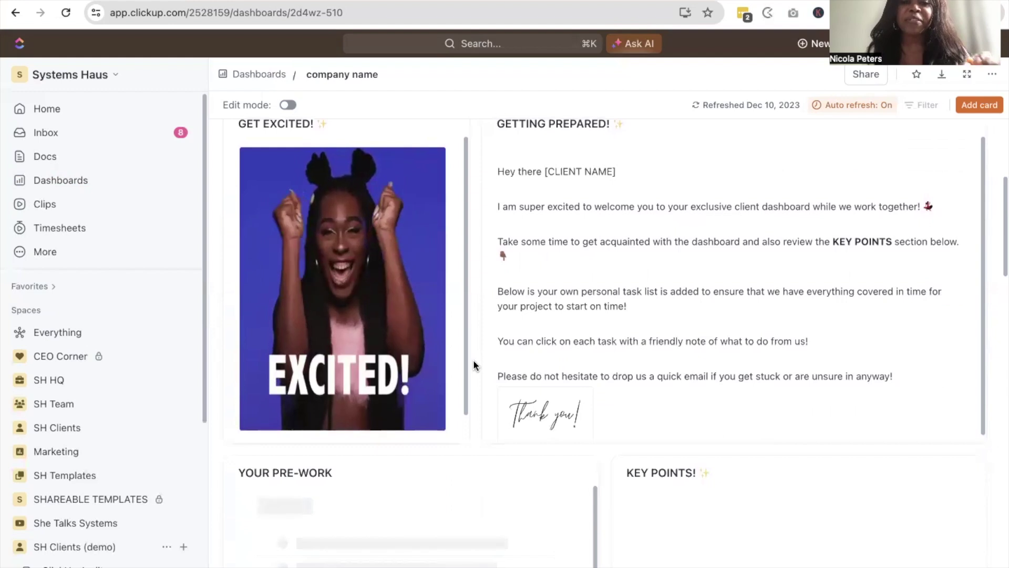
scroll(474, 362, down, 1)
scroll(474, 364, up, 3)
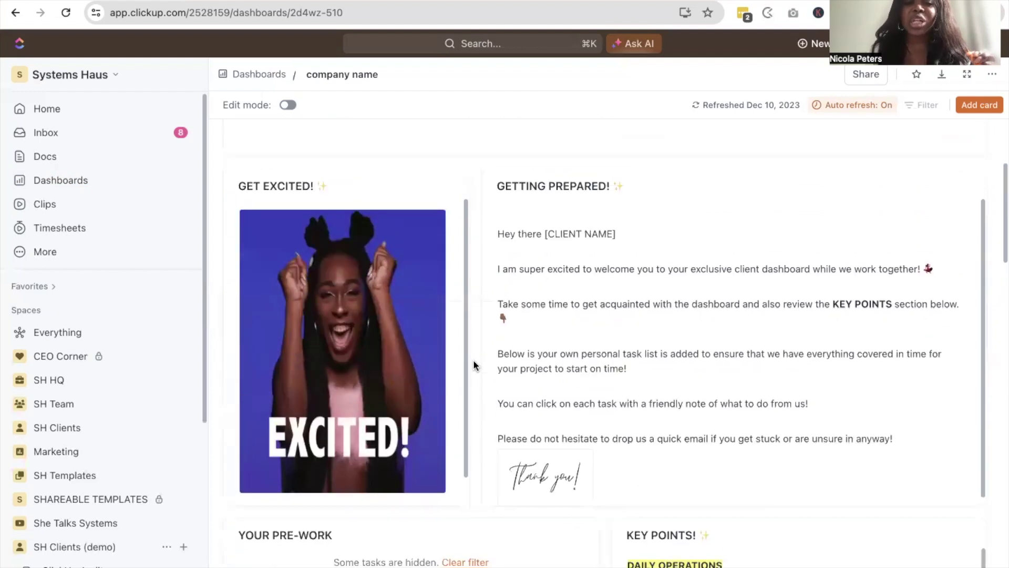
scroll(475, 364, down, 7)
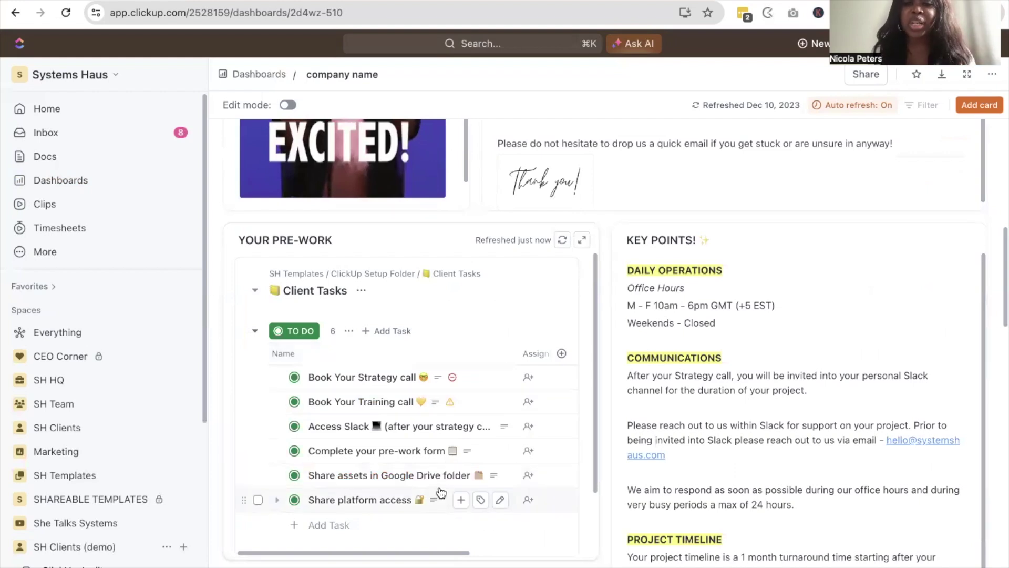
scroll(442, 494, down, 2)
scroll(599, 487, down, 6)
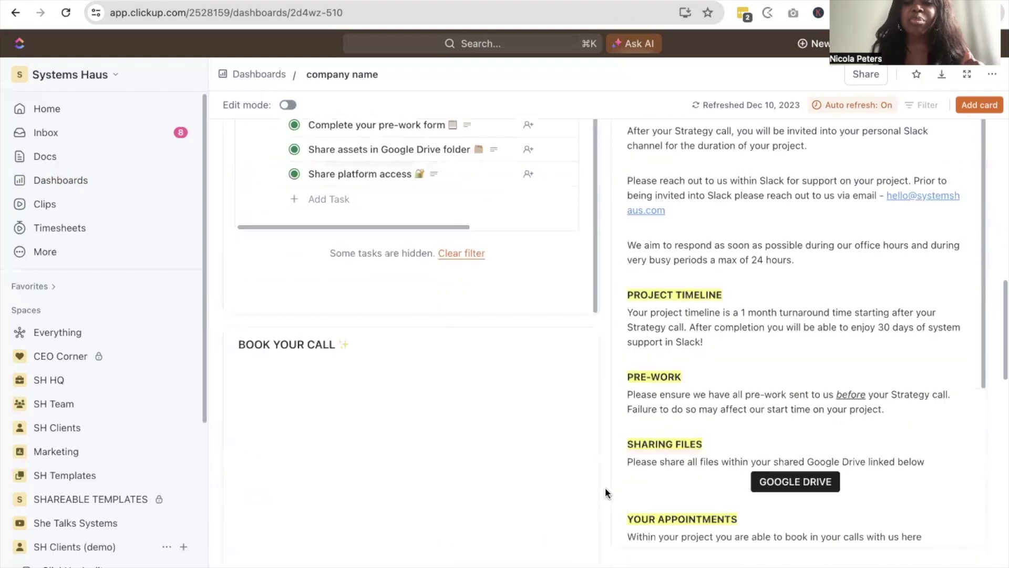
Review the client dashboard's call booking calendar, forms and Google Drive access, and project tracking cards.
scroll(604, 488, down, 4)
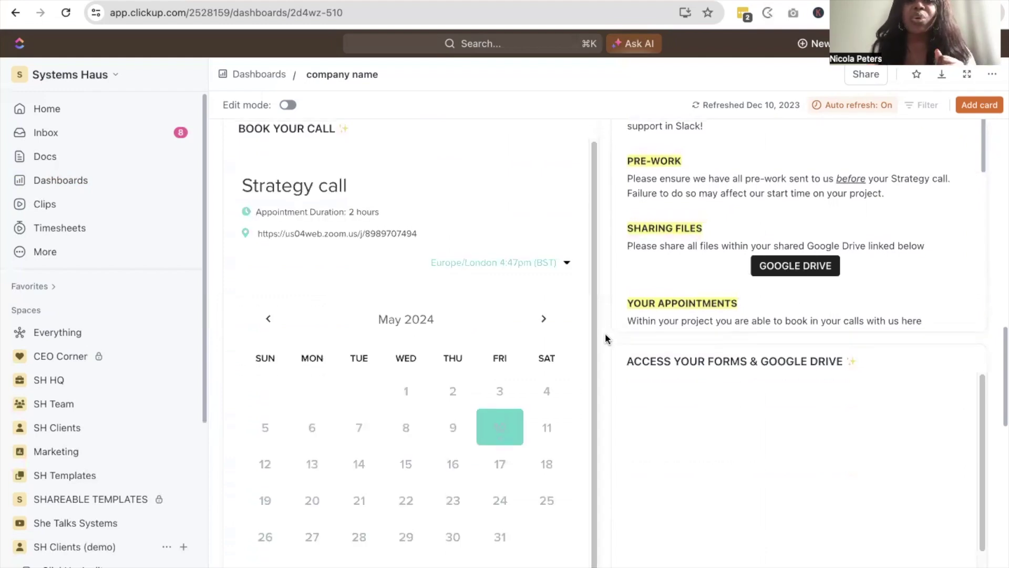
scroll(606, 336, up, 2)
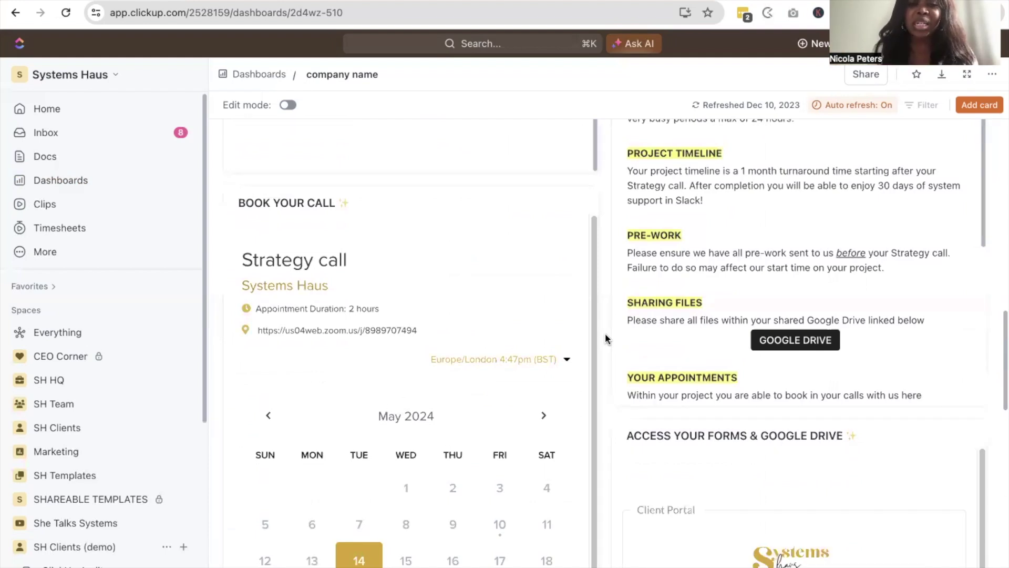
scroll(605, 339, down, 2)
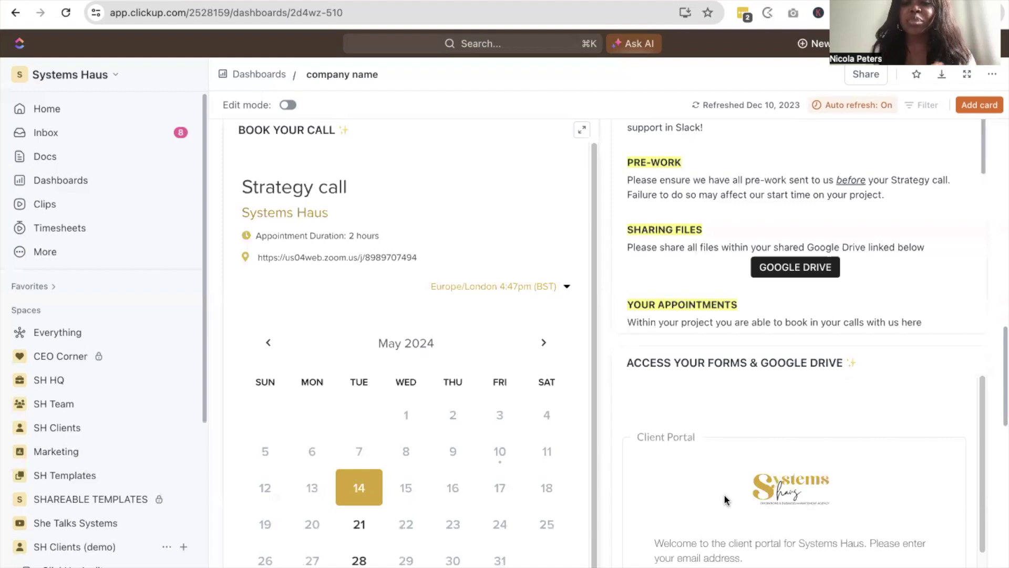
scroll(724, 500, down, 3)
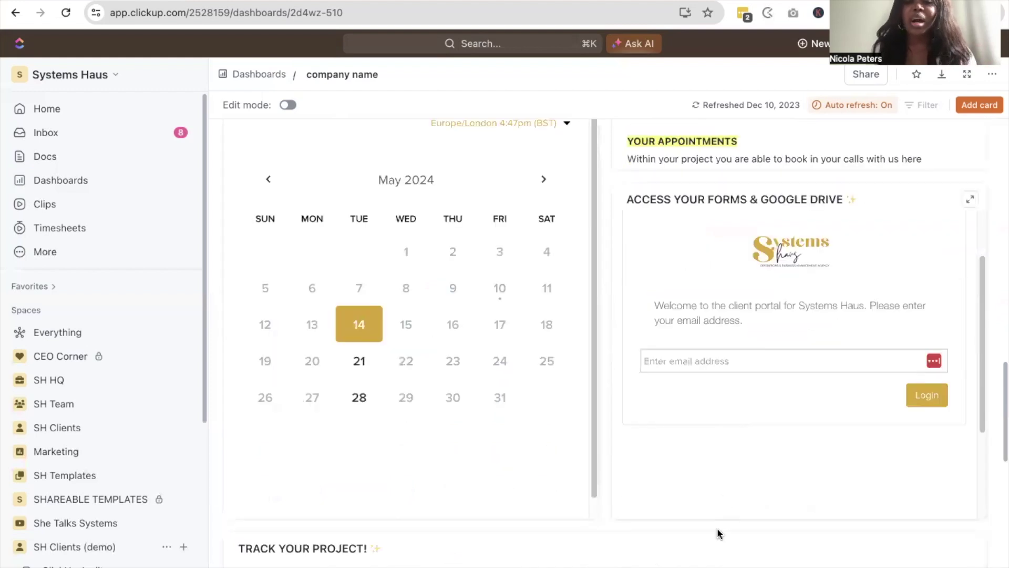
scroll(718, 512, down, 3)
scroll(604, 526, down, 1)
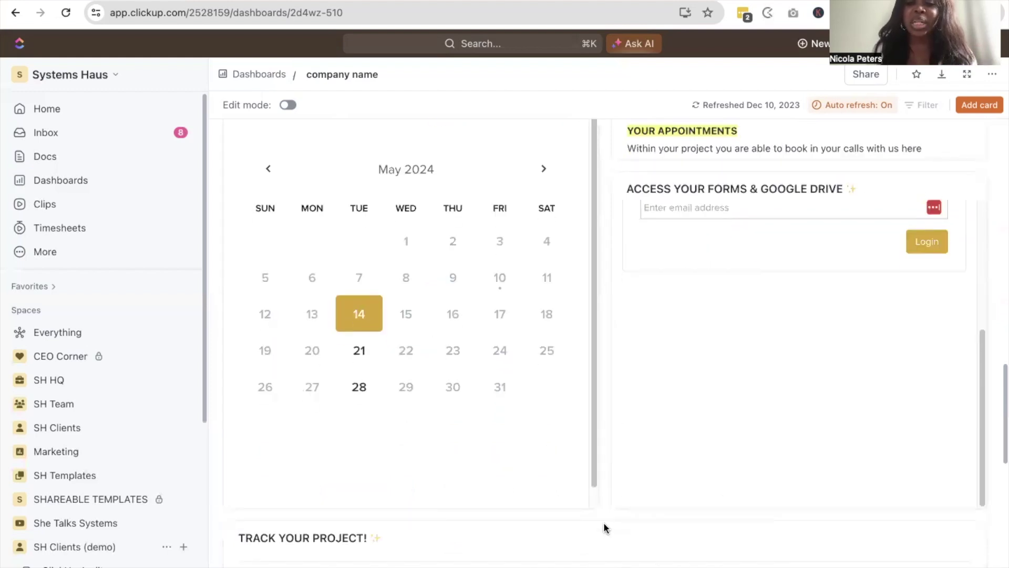
scroll(603, 523, down, 7)
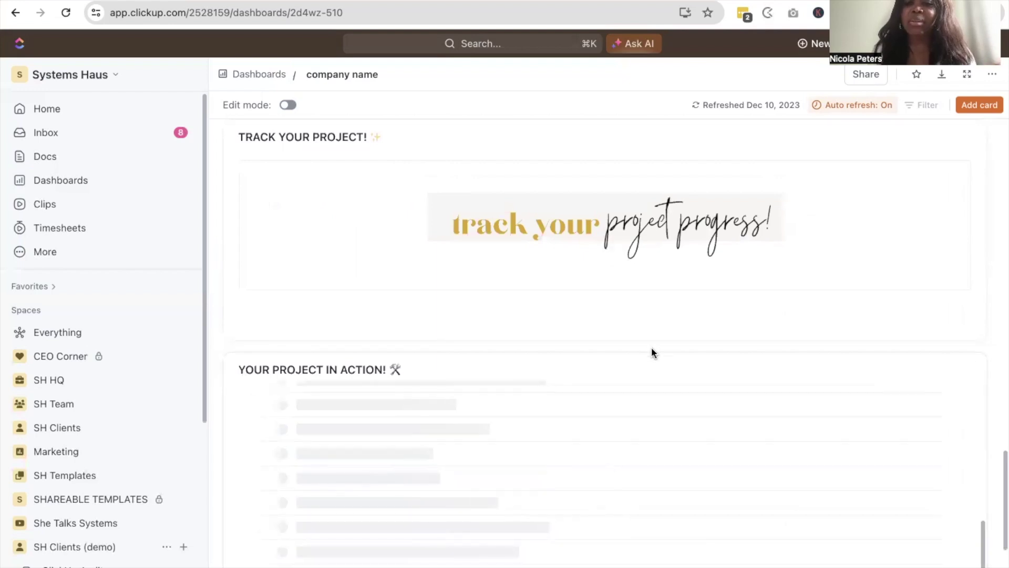
Review the dashboard's Your Project in Action task list, then look back over its cards up to Your Pre-Work and Key Points.
scroll(652, 350, down, 3)
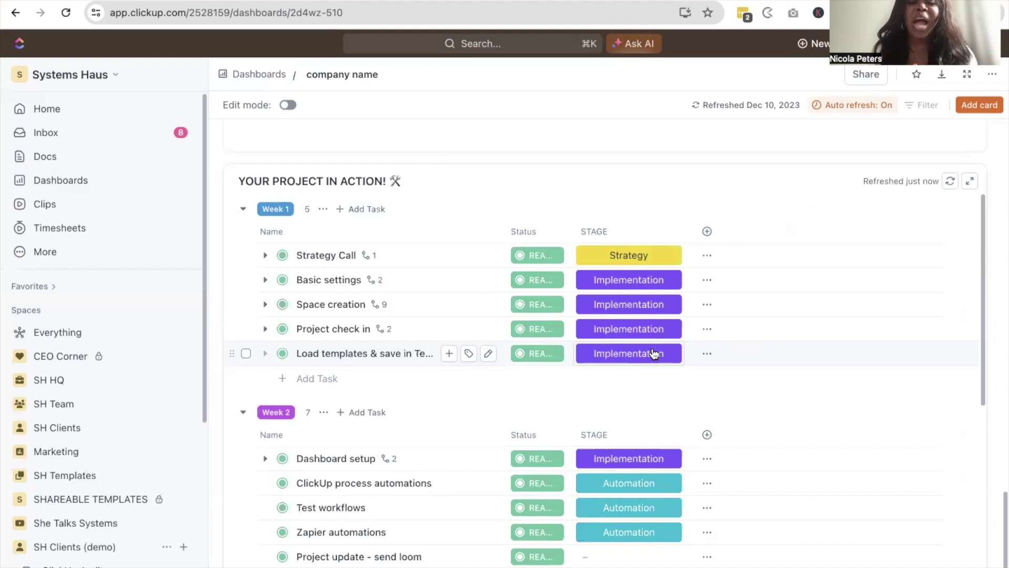
scroll(653, 353, up, 6)
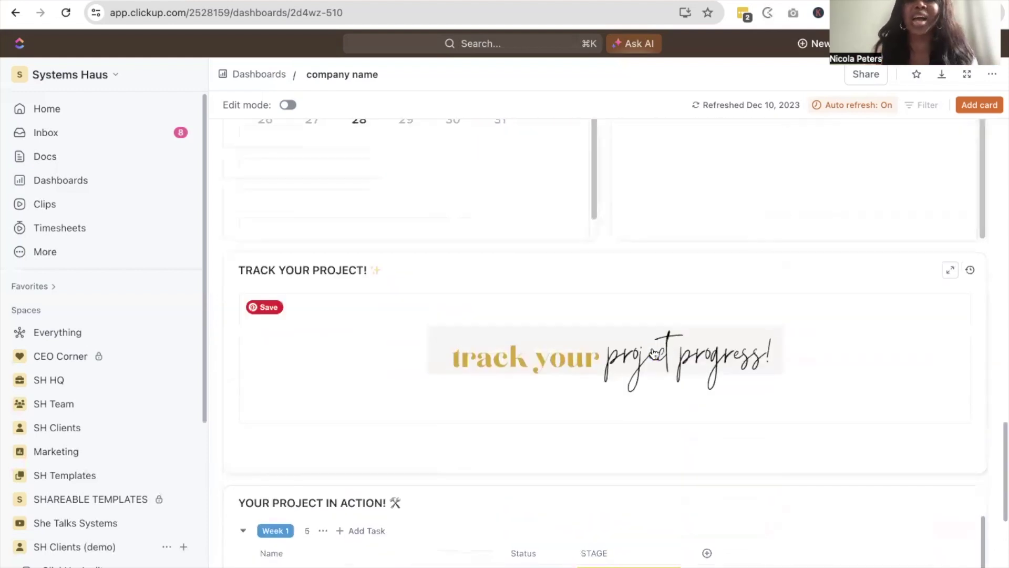
scroll(654, 353, up, 7)
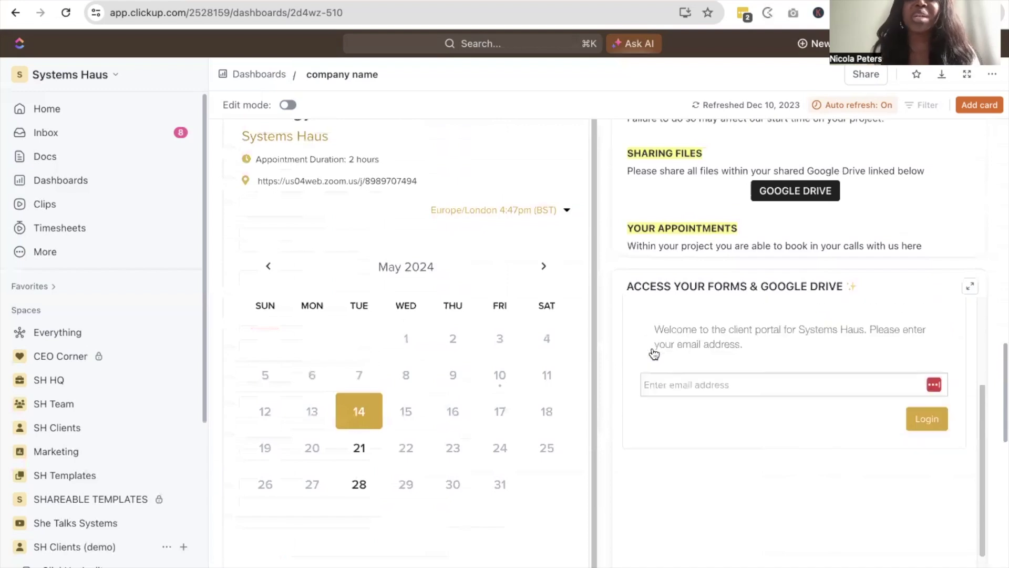
scroll(654, 353, up, 3)
scroll(654, 352, up, 5)
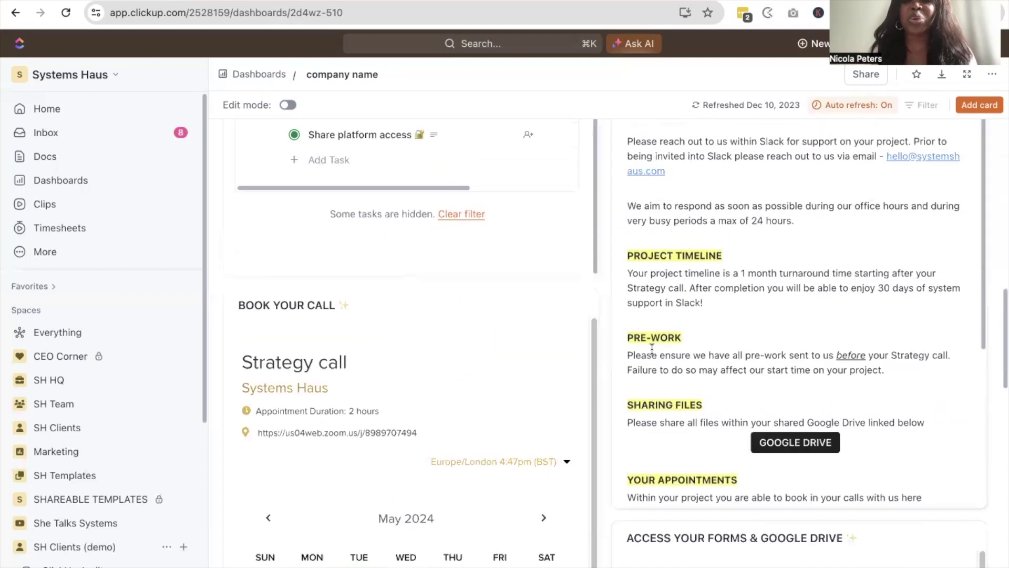
scroll(651, 349, up, 7)
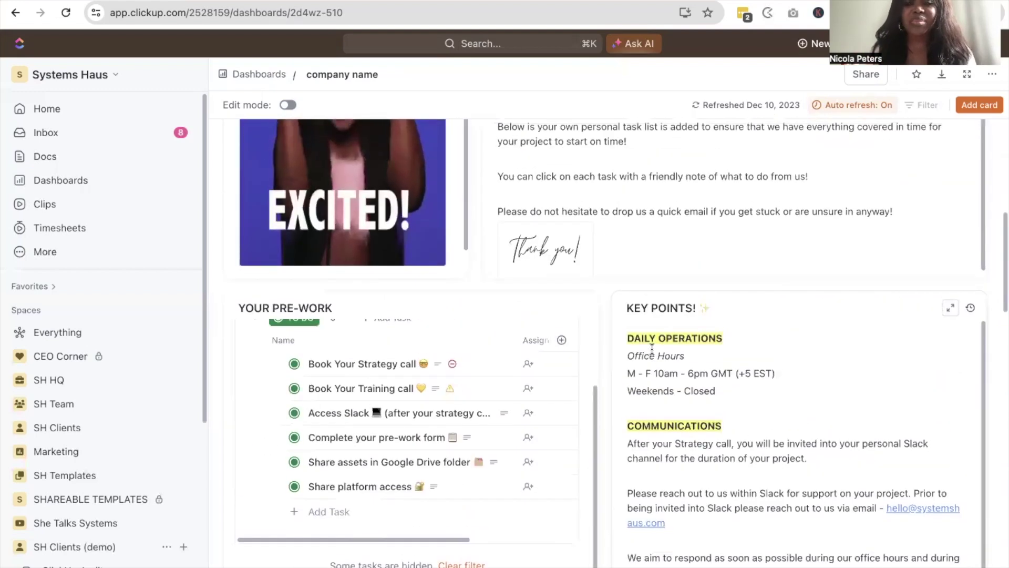
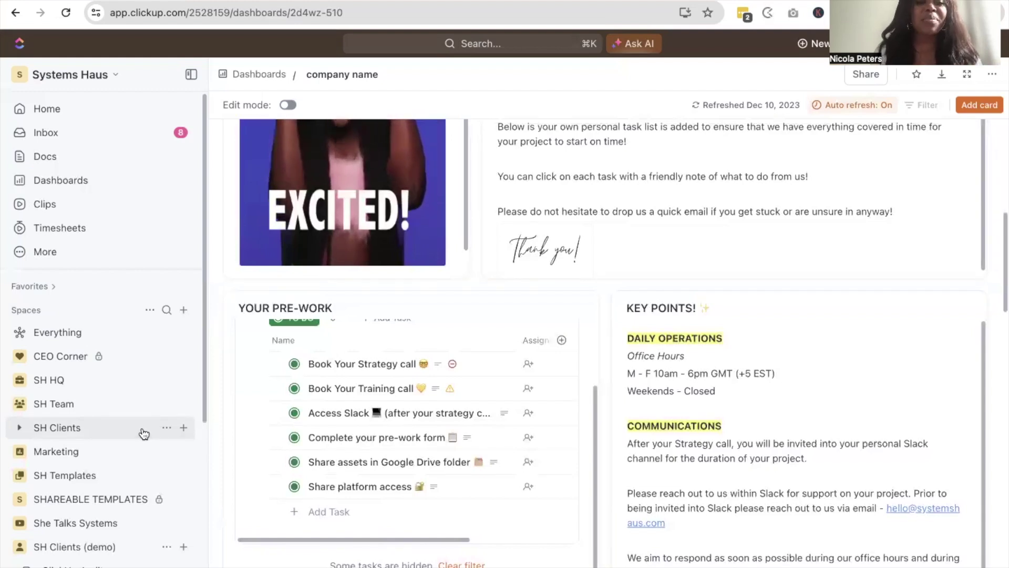
Collapse the SH Clients (demo) space and expand the Marketing space and its She Talks Systems folder.
scroll(112, 451, down, 3)
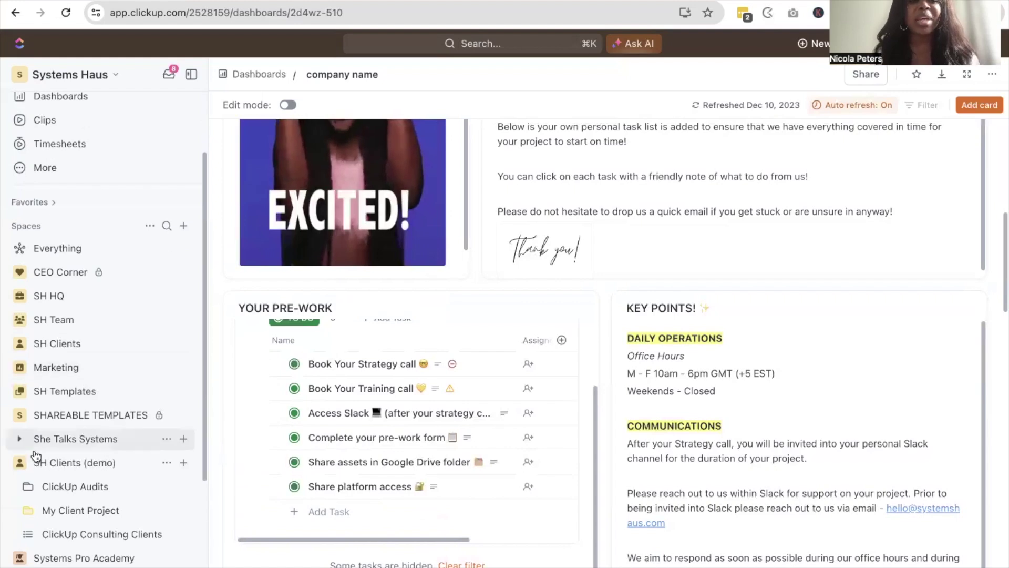
click(20, 462)
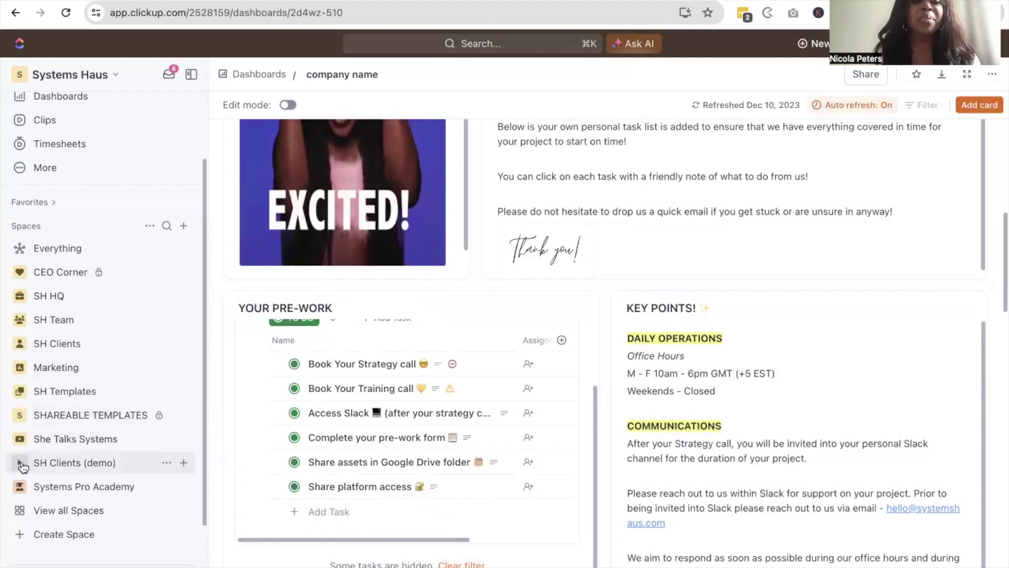
click(19, 370)
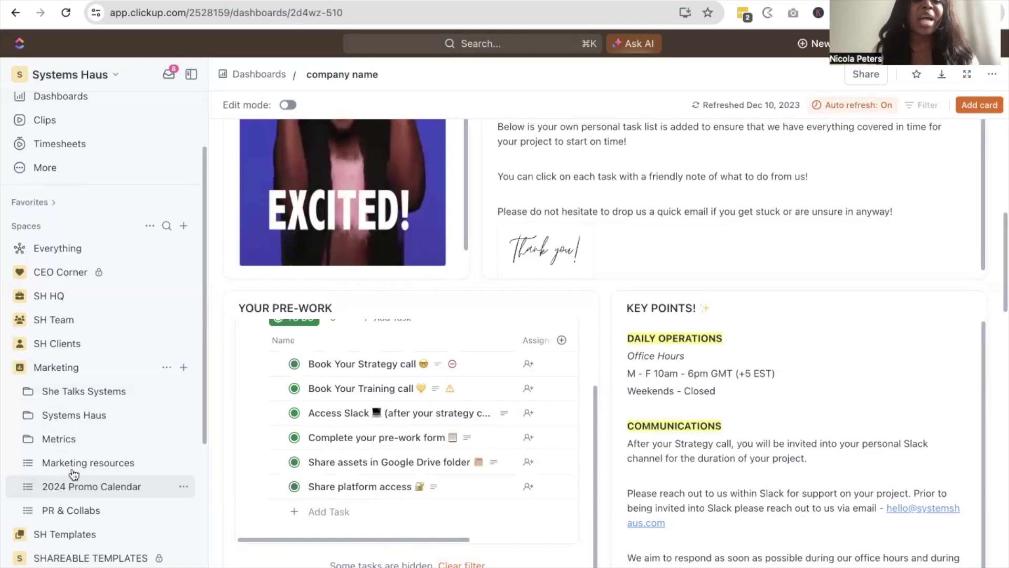
click(29, 392)
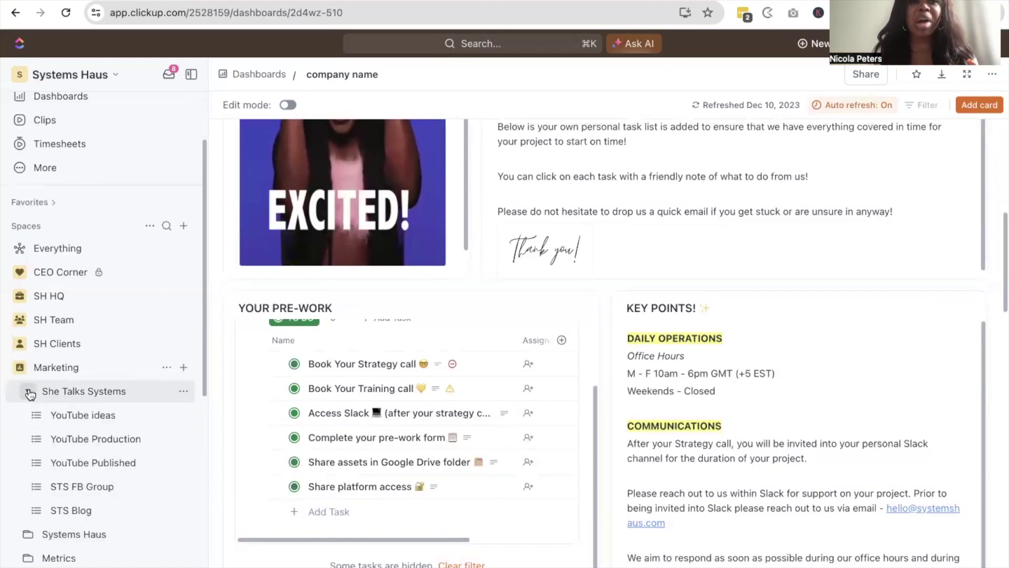
Open the YouTube Production list and review its CU videos view and its Production Calendar for May 2024.
click(83, 443)
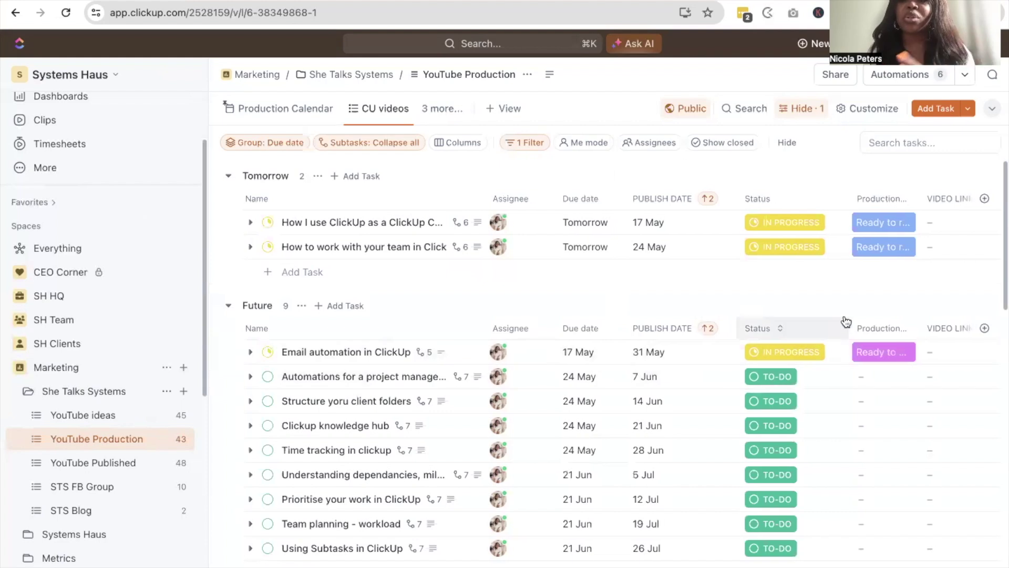
scroll(844, 322, right, 3)
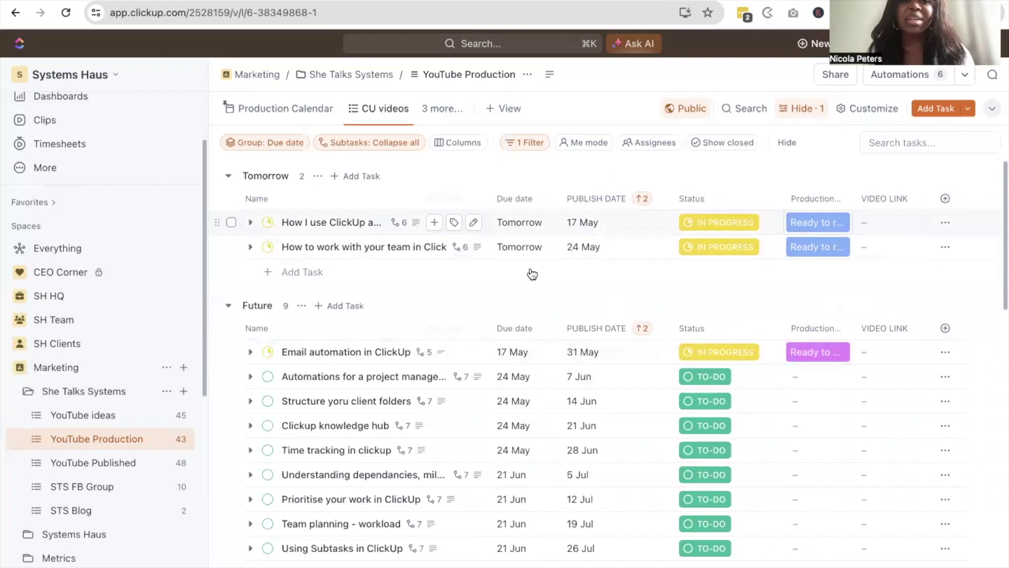
scroll(531, 273, left, 3)
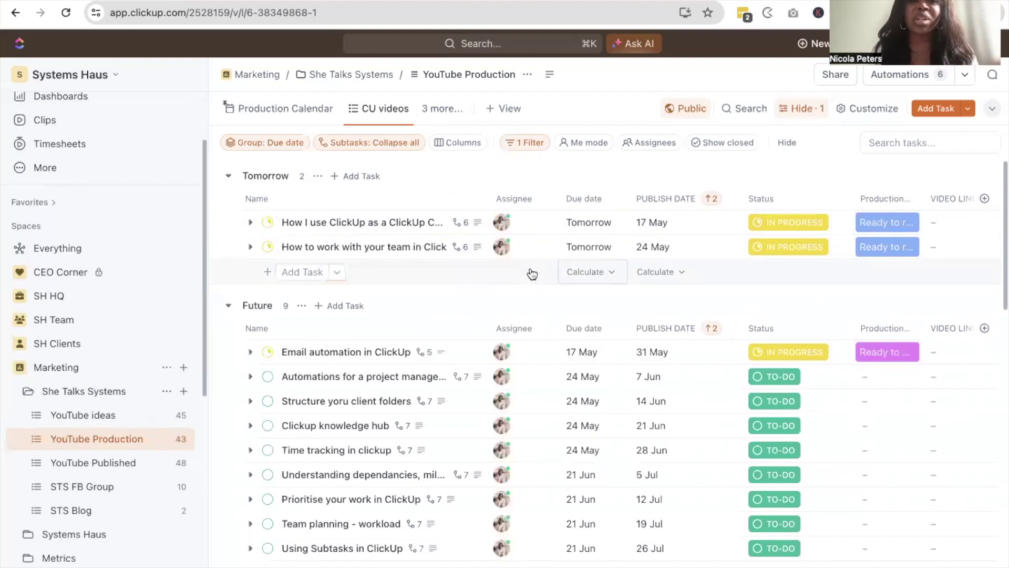
click(281, 107)
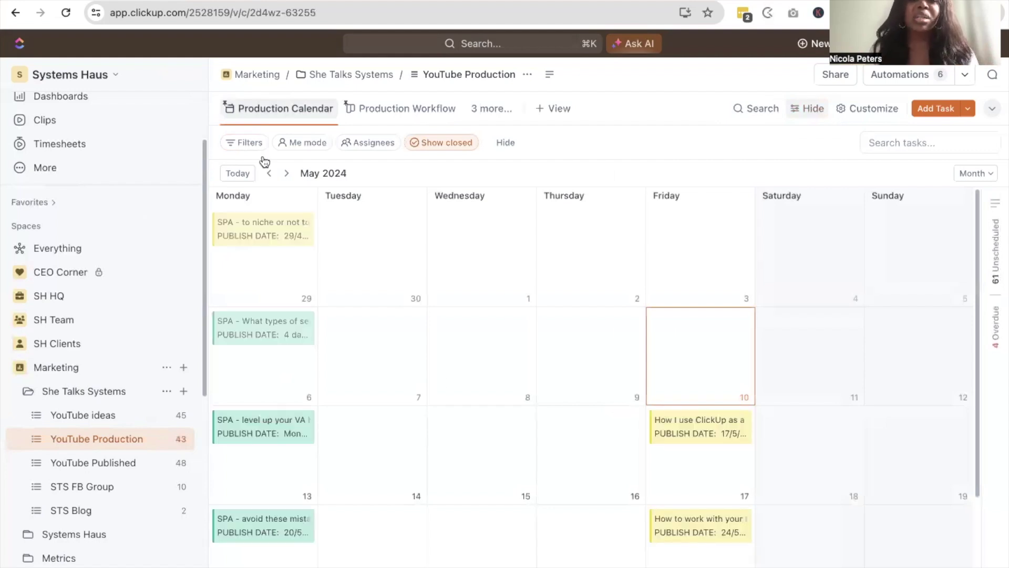
scroll(486, 452, down, 2)
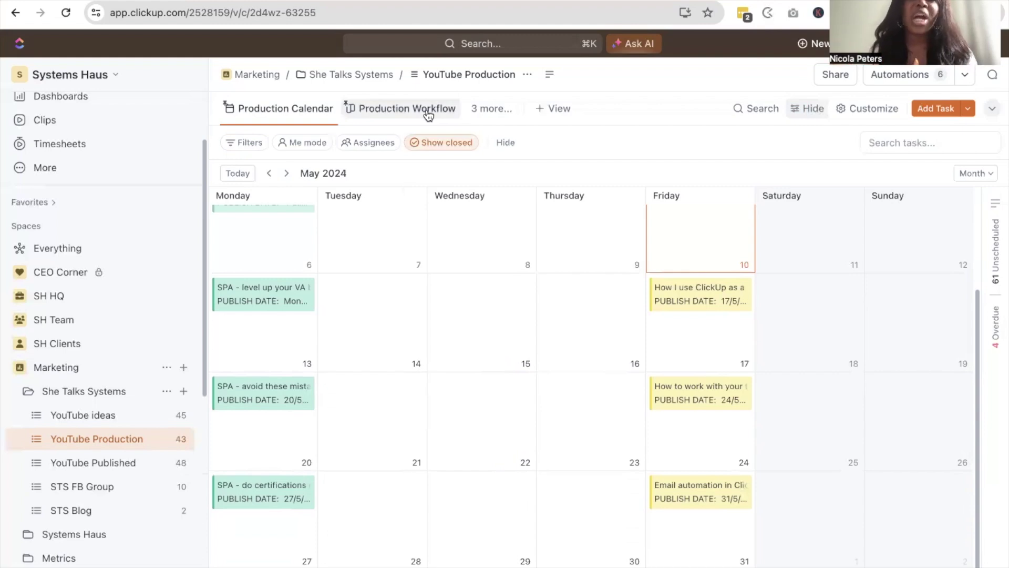
Switch YouTube Production to the SPA Videos view and inspect the subtasks of the "SPA - avoid these mistakes" video.
click(486, 108)
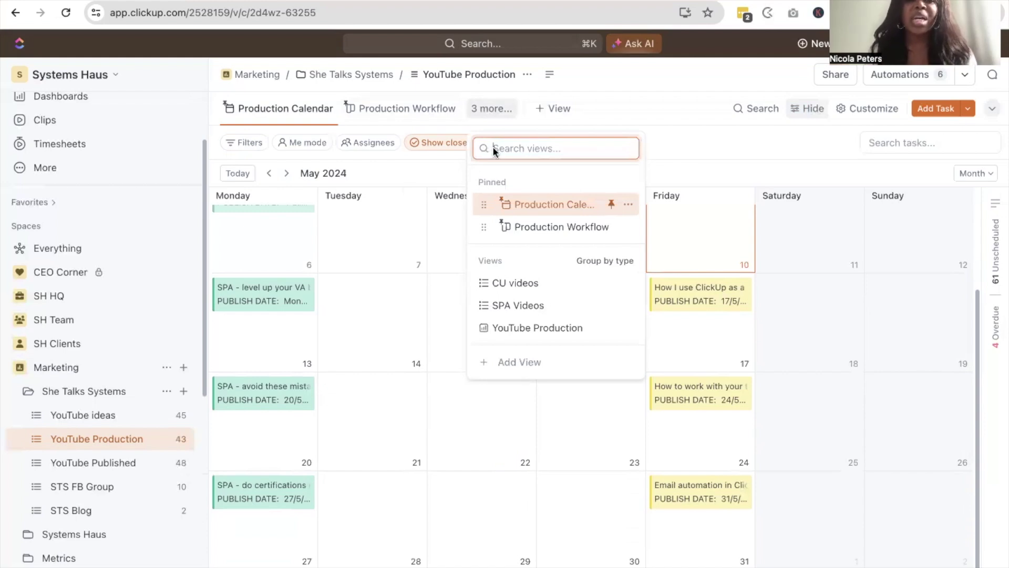
click(505, 308)
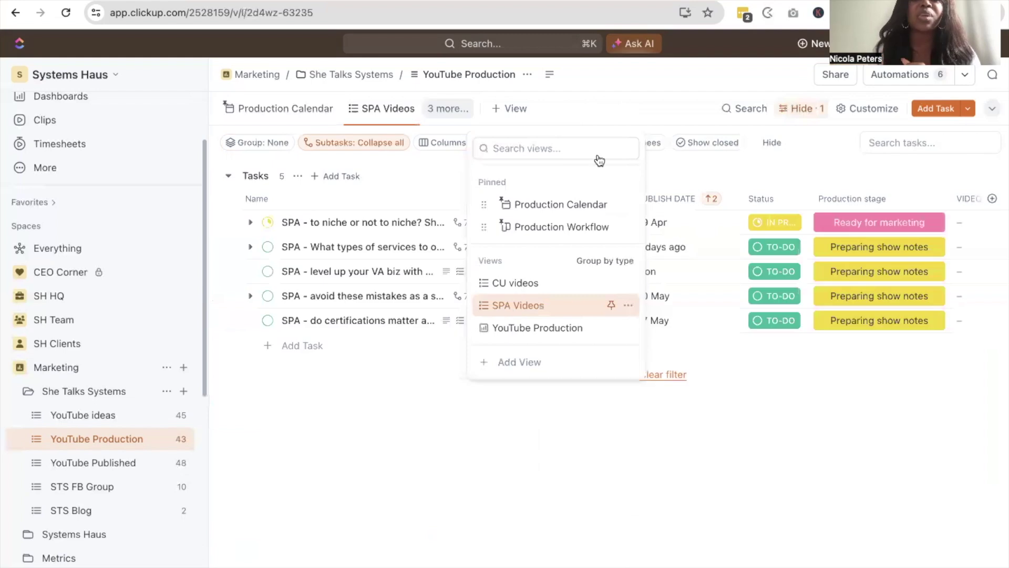
click(642, 100)
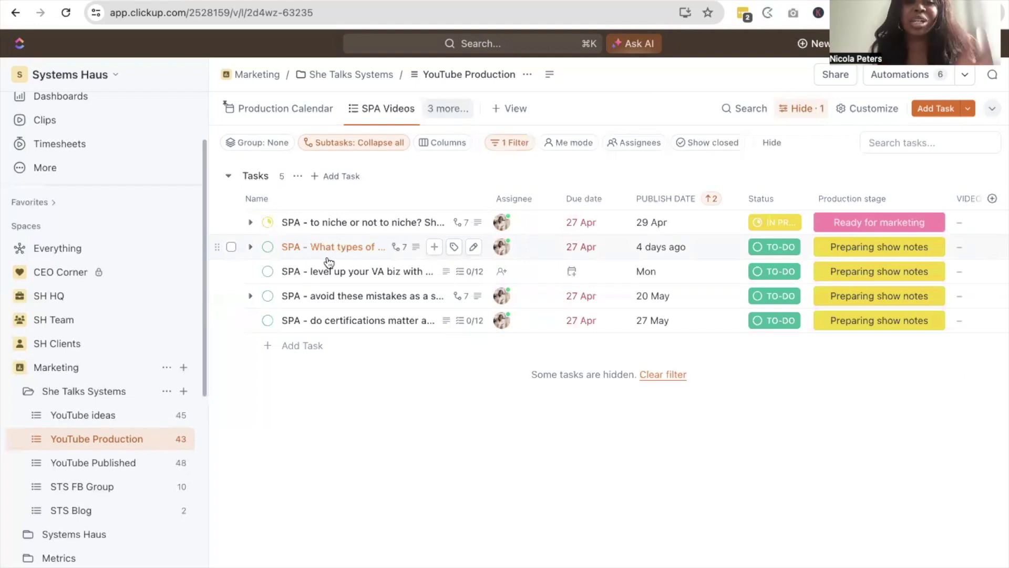
click(251, 295)
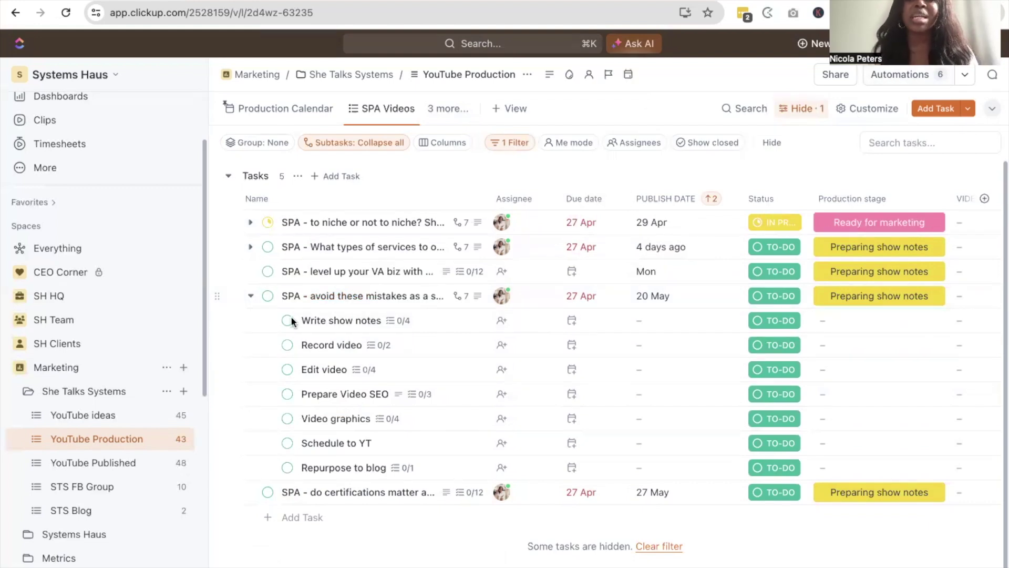
click(250, 297)
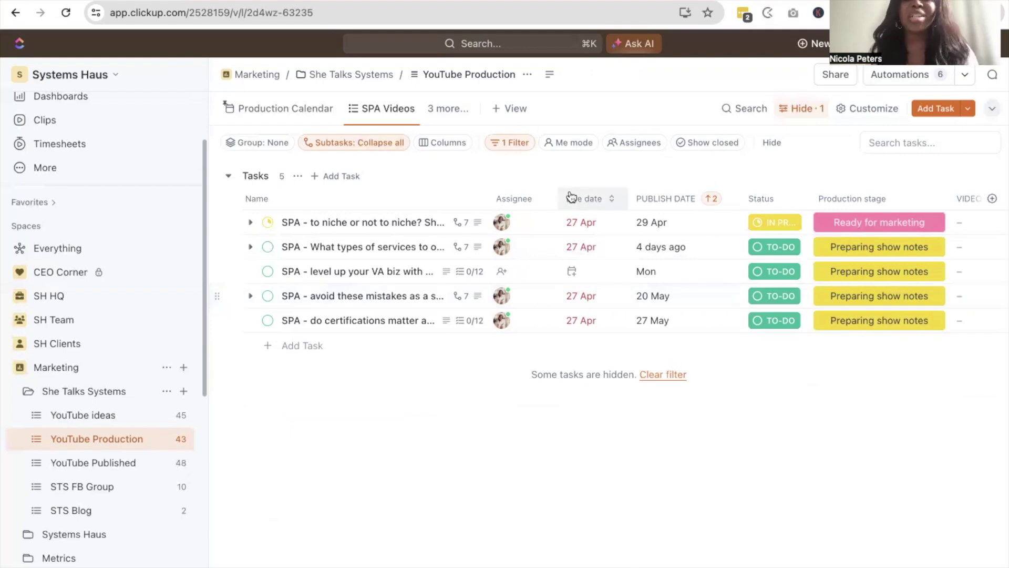
Return YouTube Production to the CU videos view and expand the subtasks of the "How I use ClickUp" video due tomorrow.
click(443, 106)
click(484, 283)
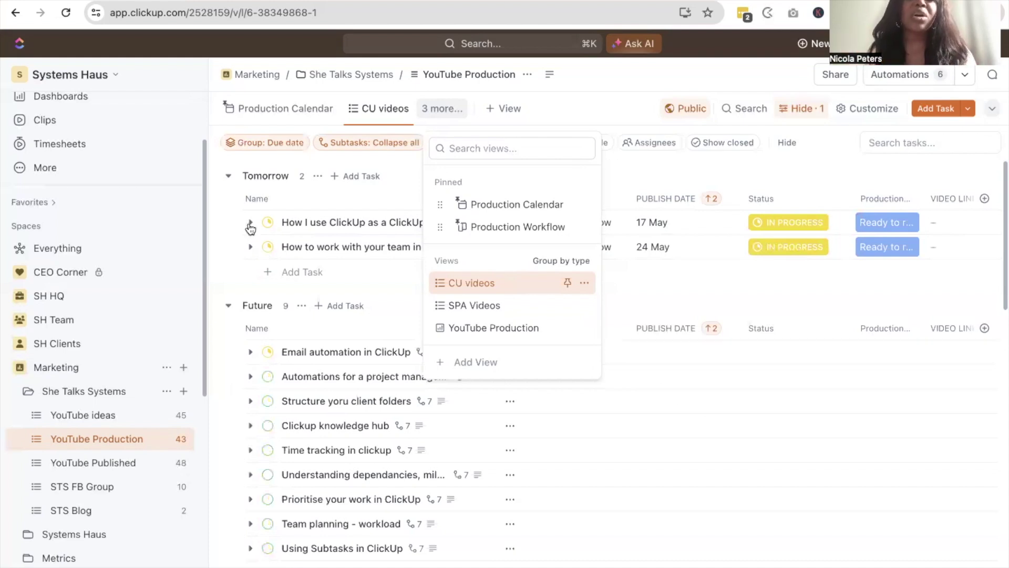
click(250, 227)
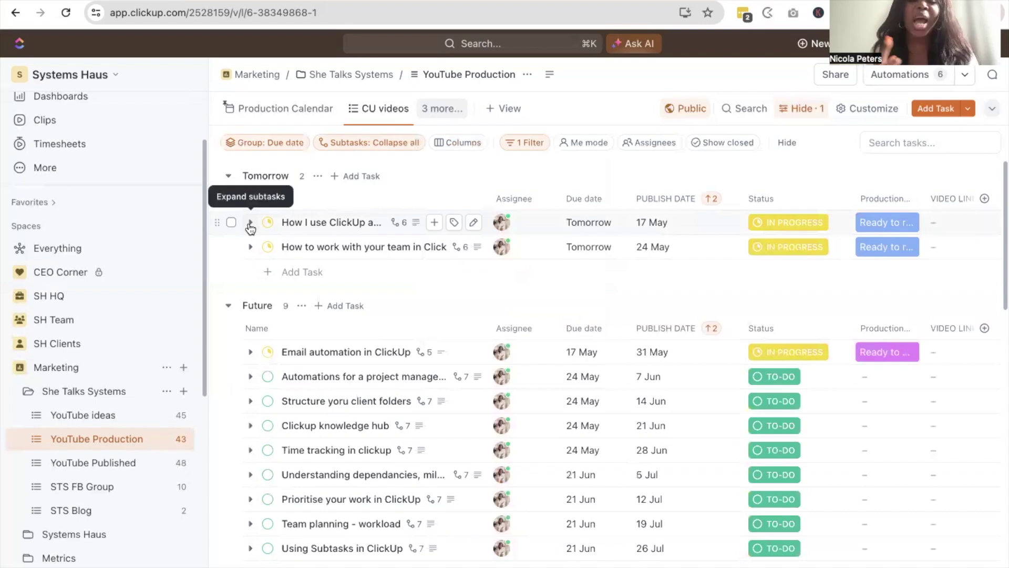
click(250, 226)
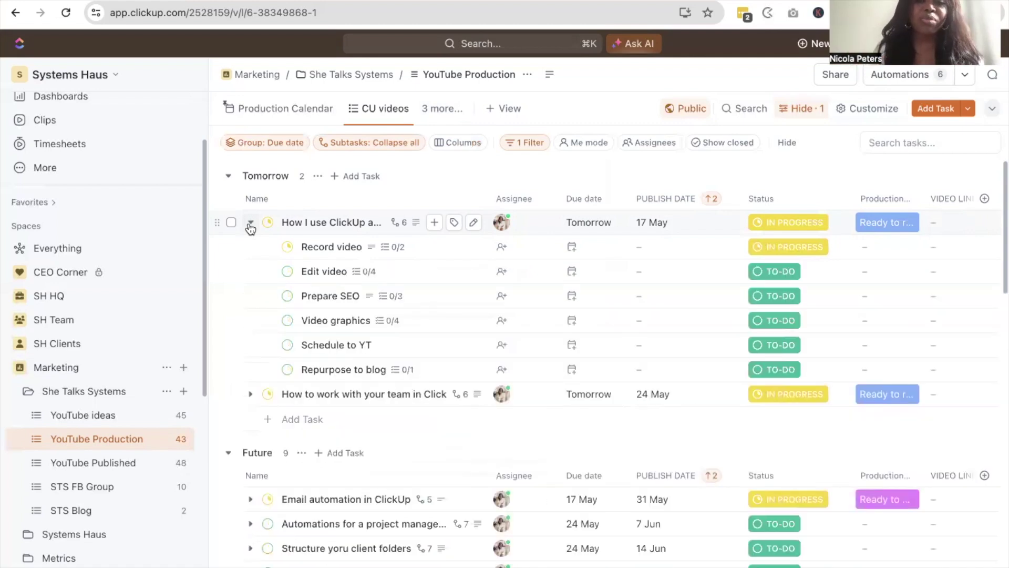
Open the STS Blog list and inspect the subtasks of the Email automation in ClickUp and Blog post tasks, collapsing each again.
click(81, 510)
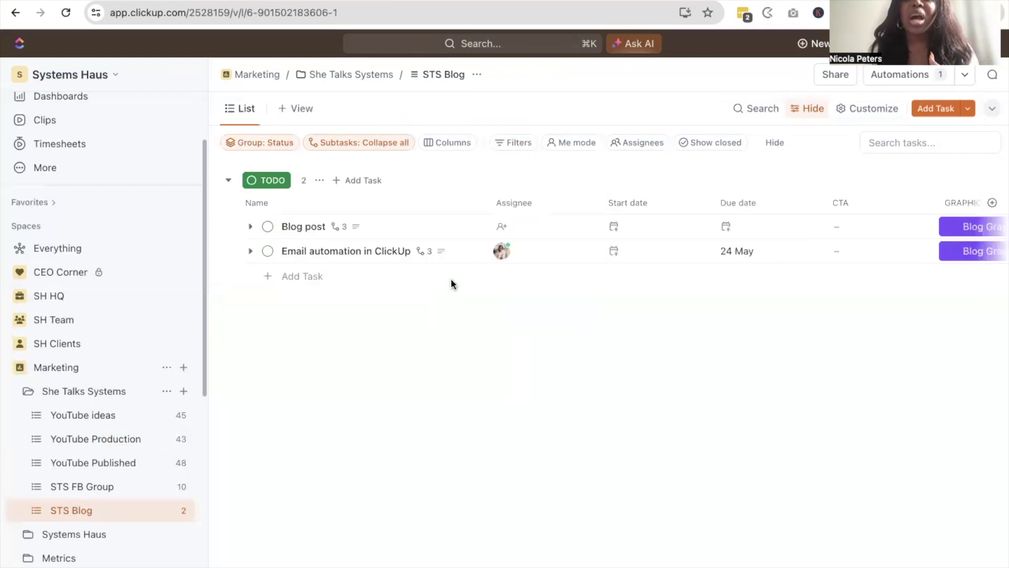
mouse_move(434, 262)
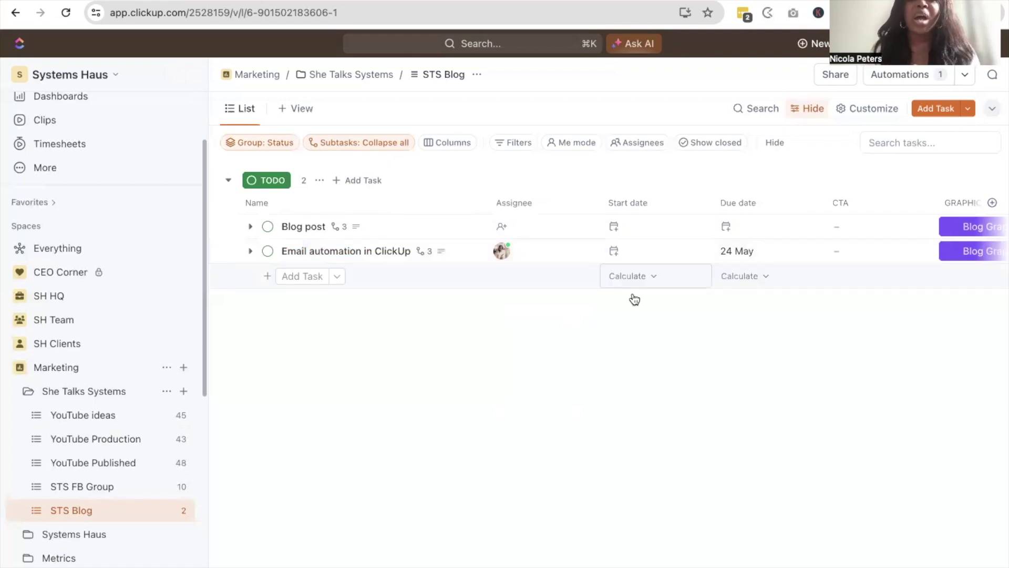
click(249, 252)
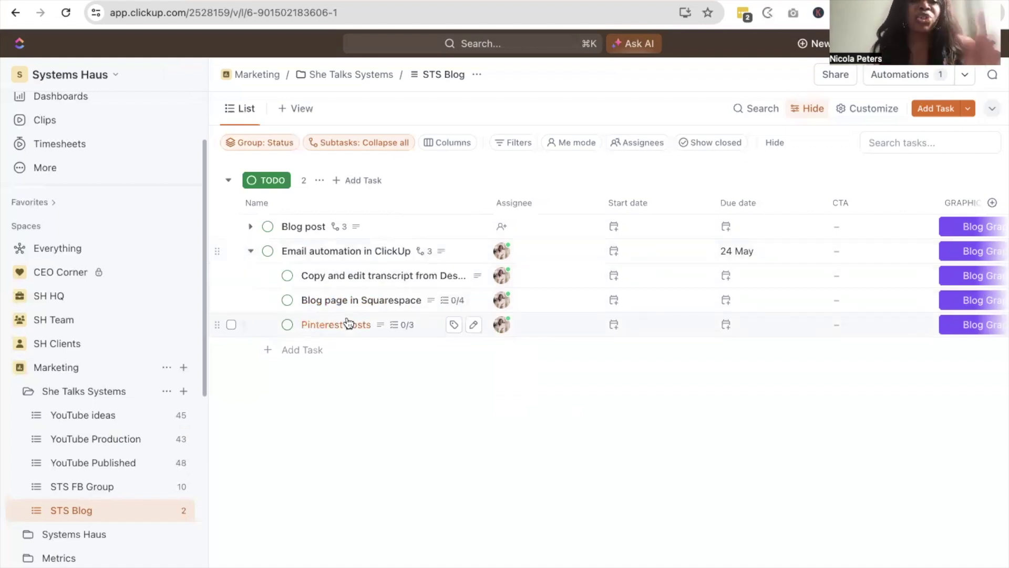
click(250, 252)
click(250, 226)
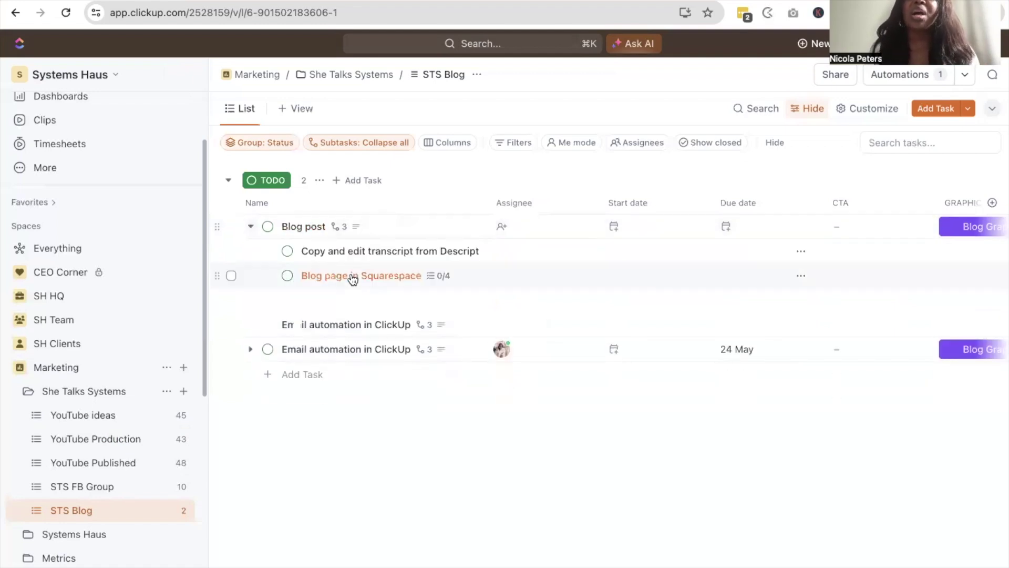
click(251, 227)
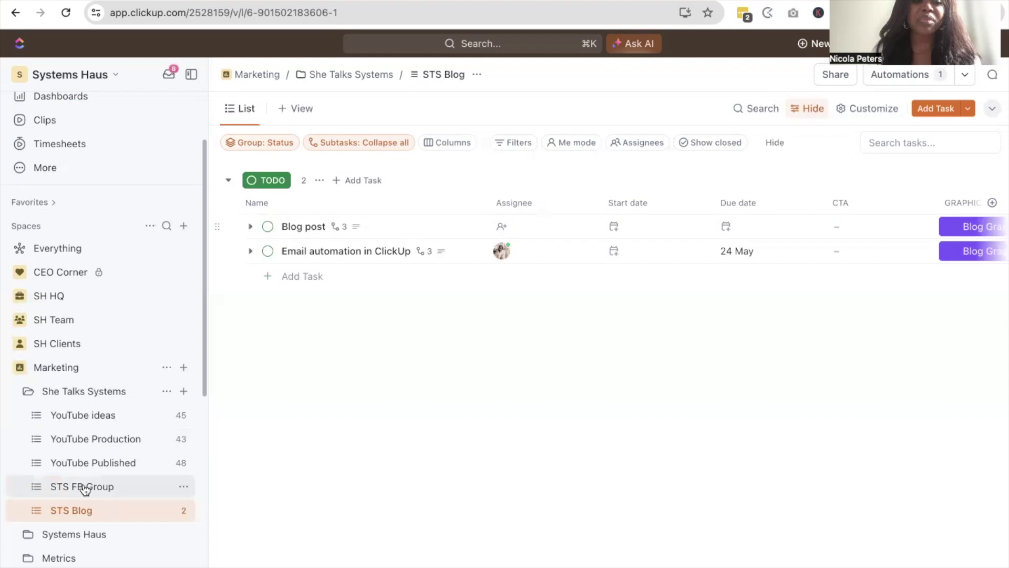
Collapse the She Talks Systems folder, expand Marketing's Systems Haus folder and review its Editorial Calendar for May 2024.
click(28, 392)
click(27, 416)
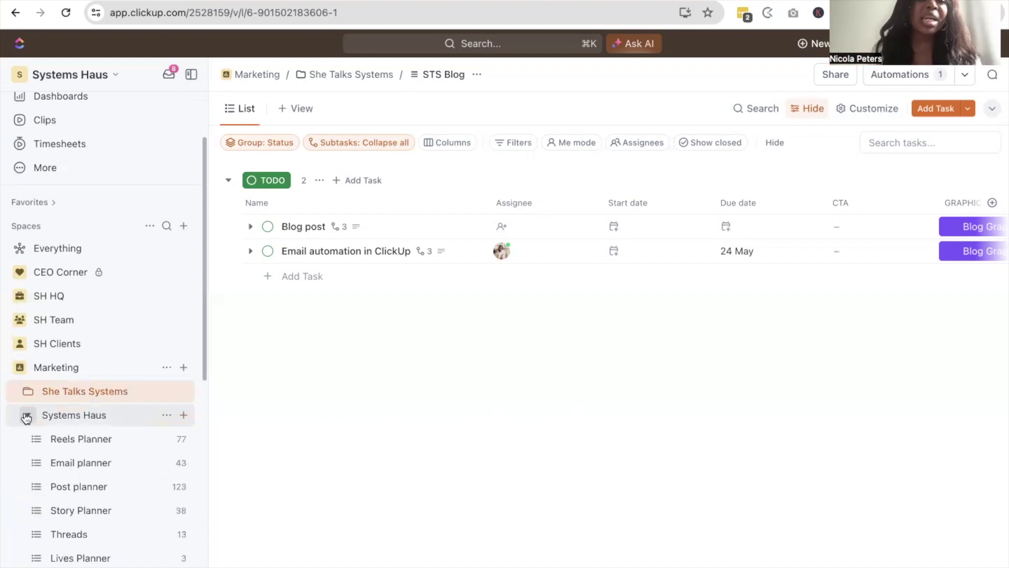
scroll(66, 473, down, 3)
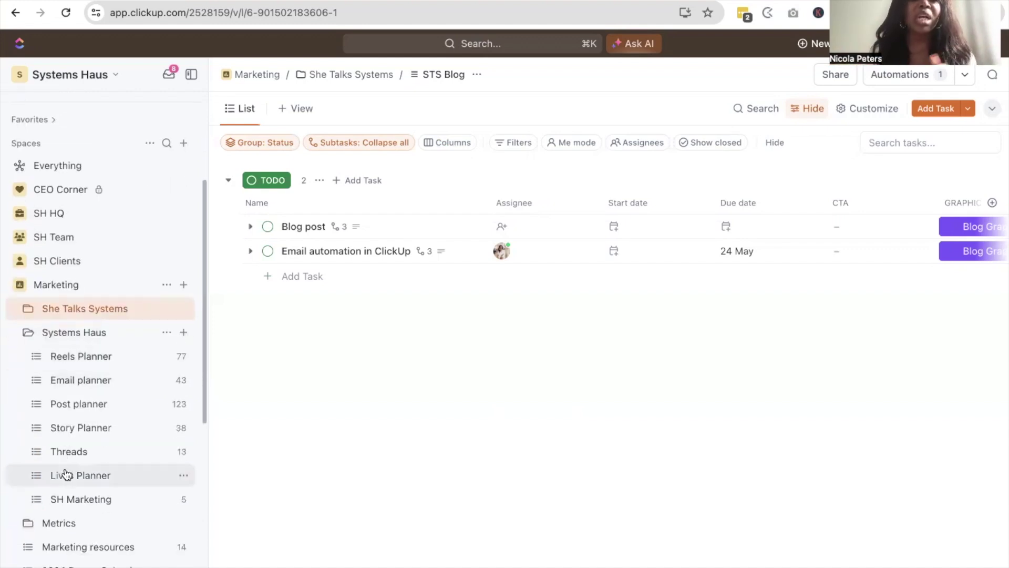
click(69, 334)
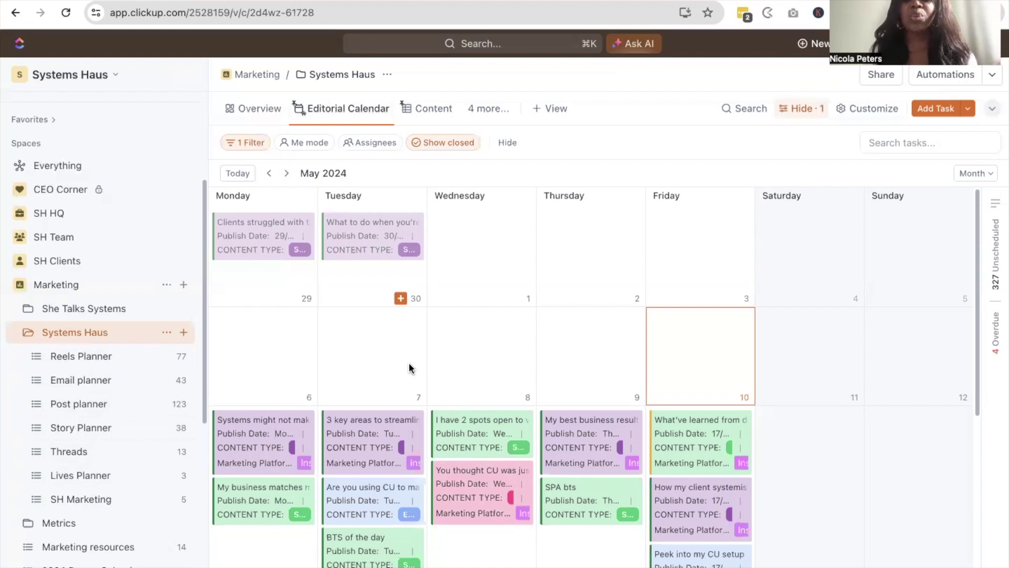
scroll(410, 368, down, 6)
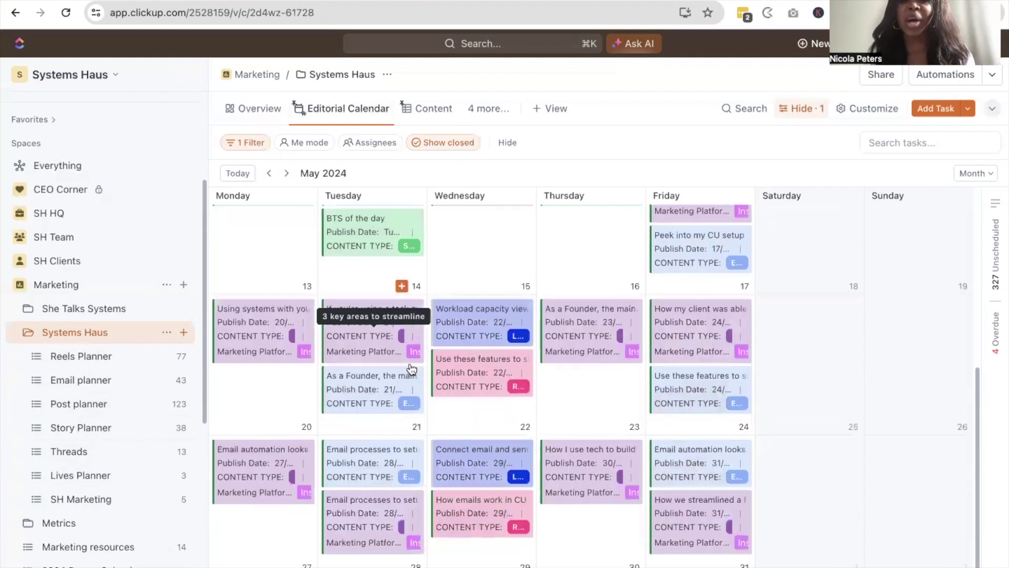
scroll(411, 370, up, 3)
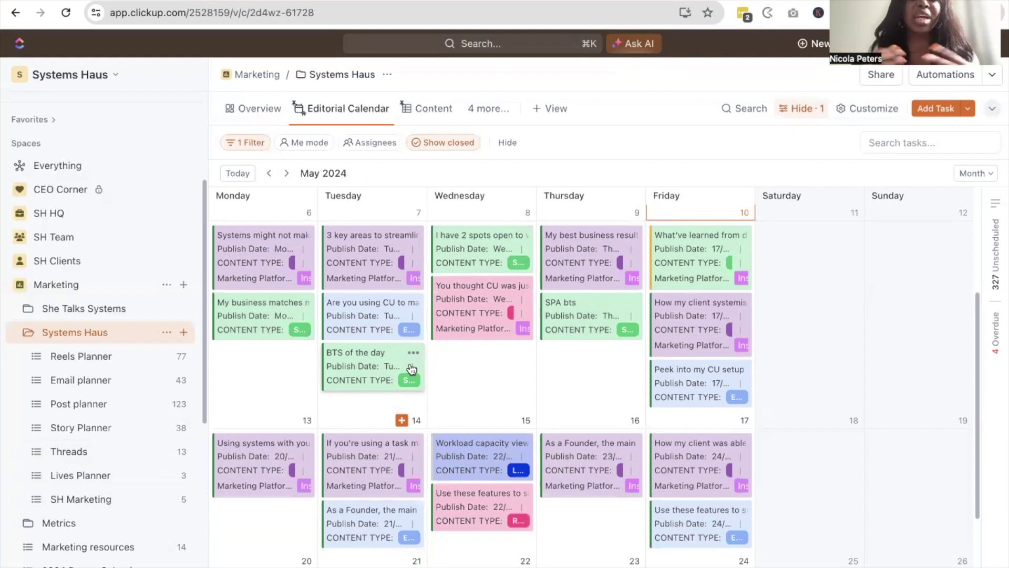
Open the Reels Planner list and review its custom field columns, including the Video type options for a B-Roll reel.
click(99, 357)
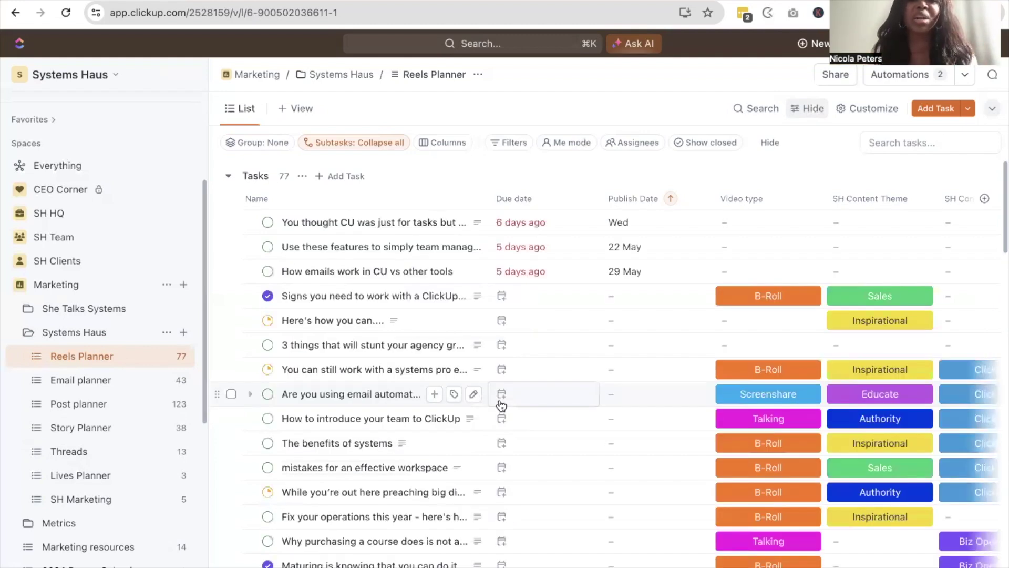
scroll(501, 404, down, 3)
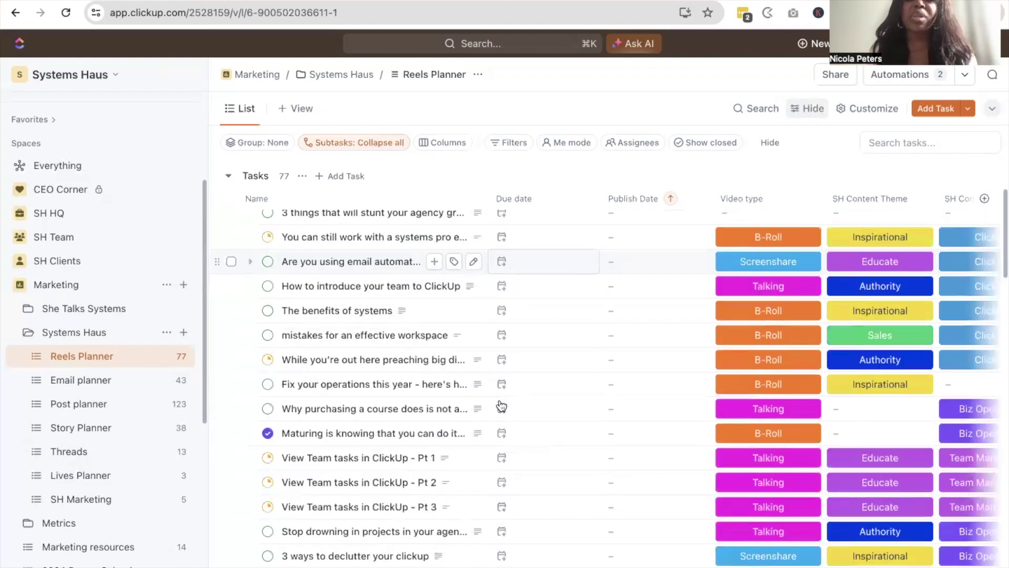
scroll(501, 406, right, 3)
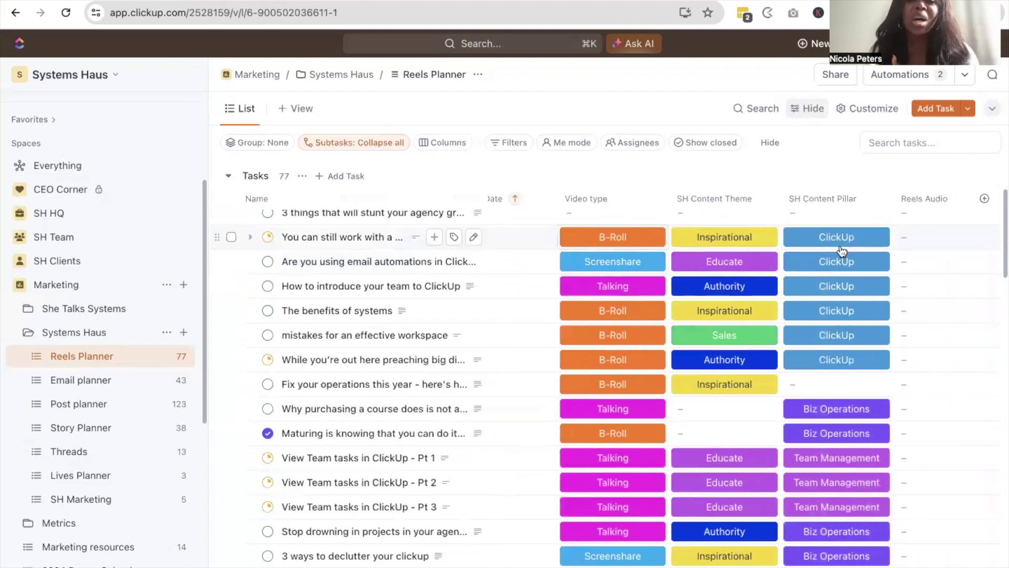
click(648, 238)
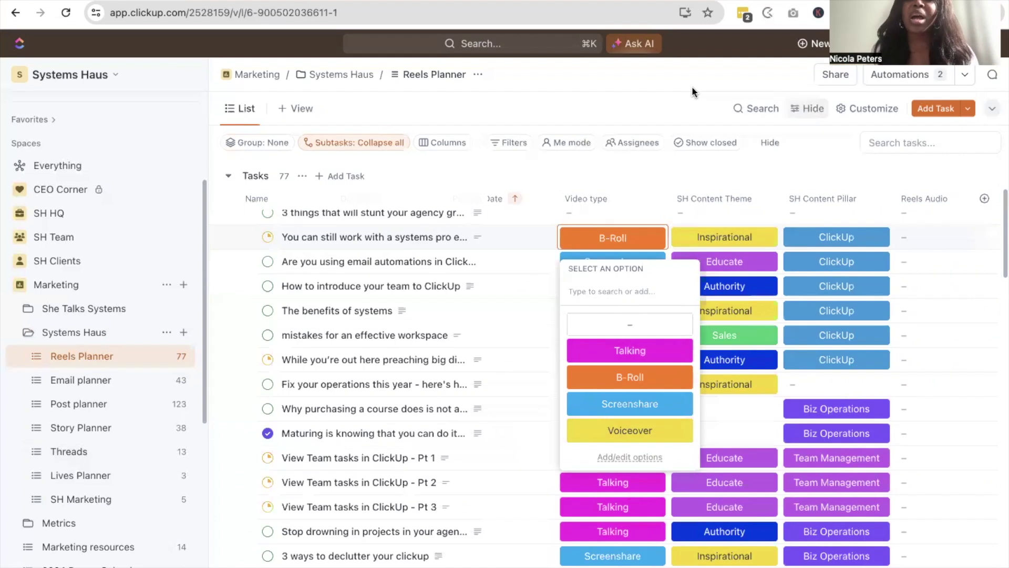
click(726, 269)
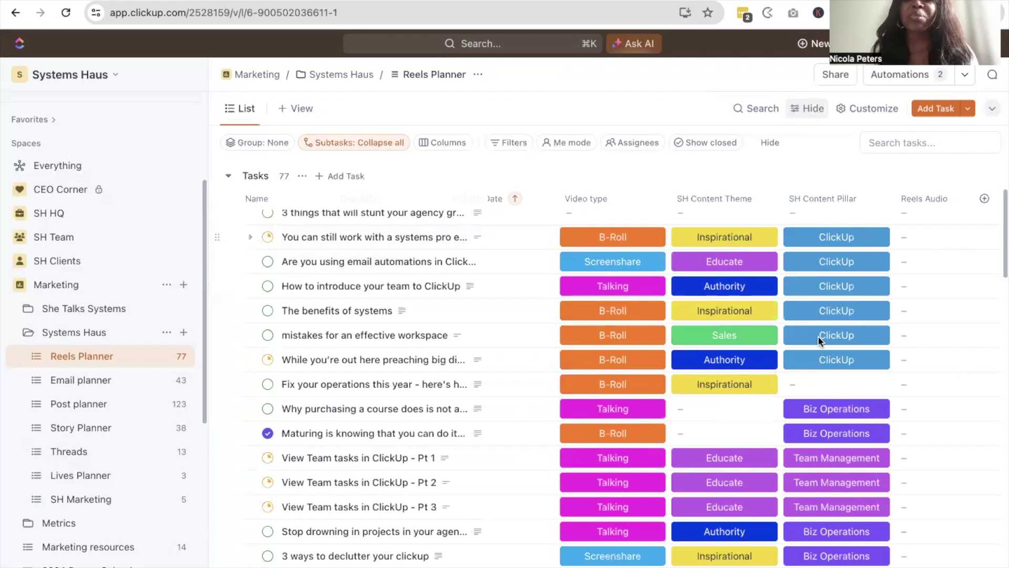
scroll(822, 316, right, 5)
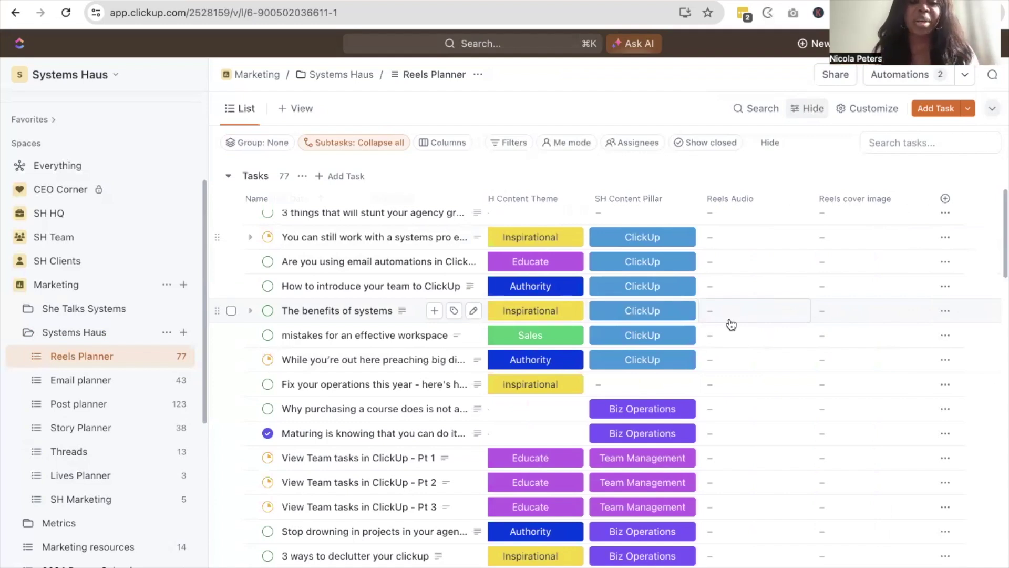
scroll(731, 324, left, 5)
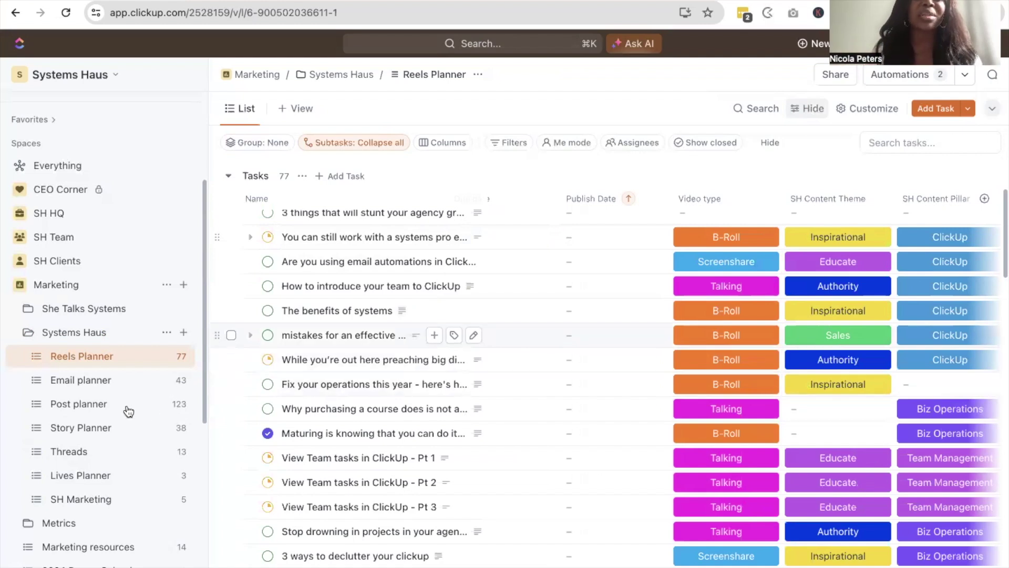
Open the Post planner list and inspect the CONTENT TYPE options for "If i had to start over (YT promo)".
click(103, 407)
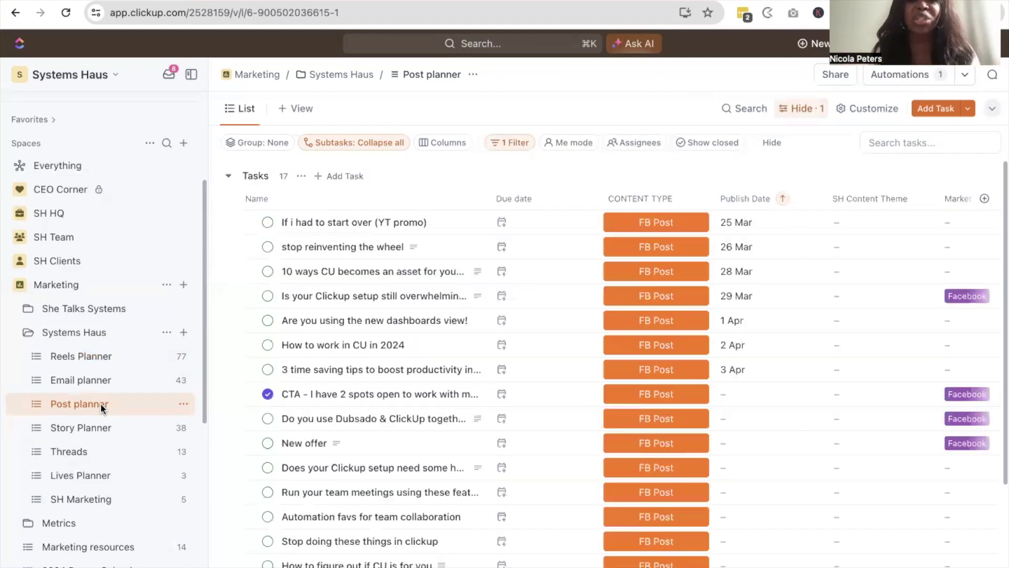
click(652, 225)
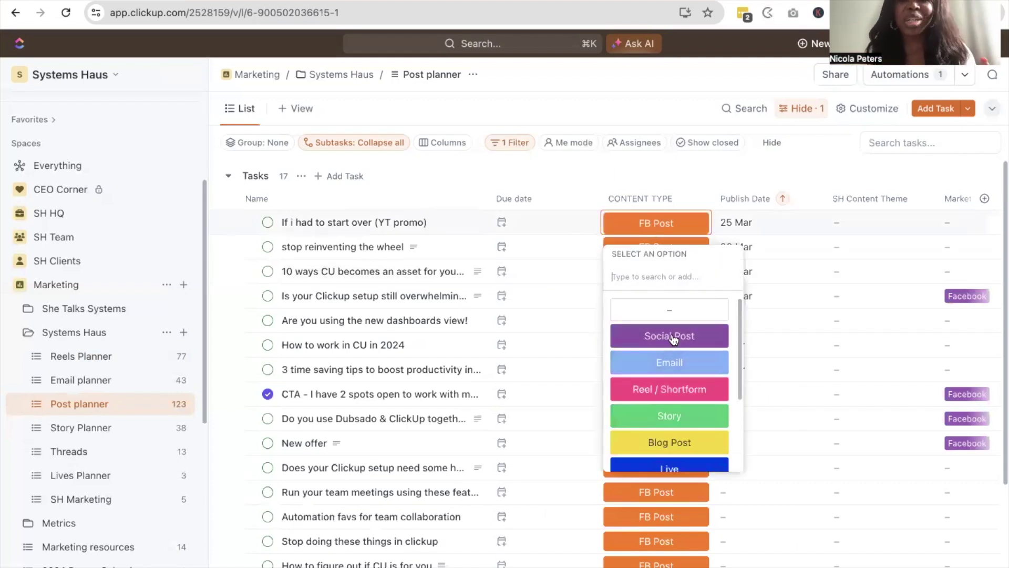
key(Escape)
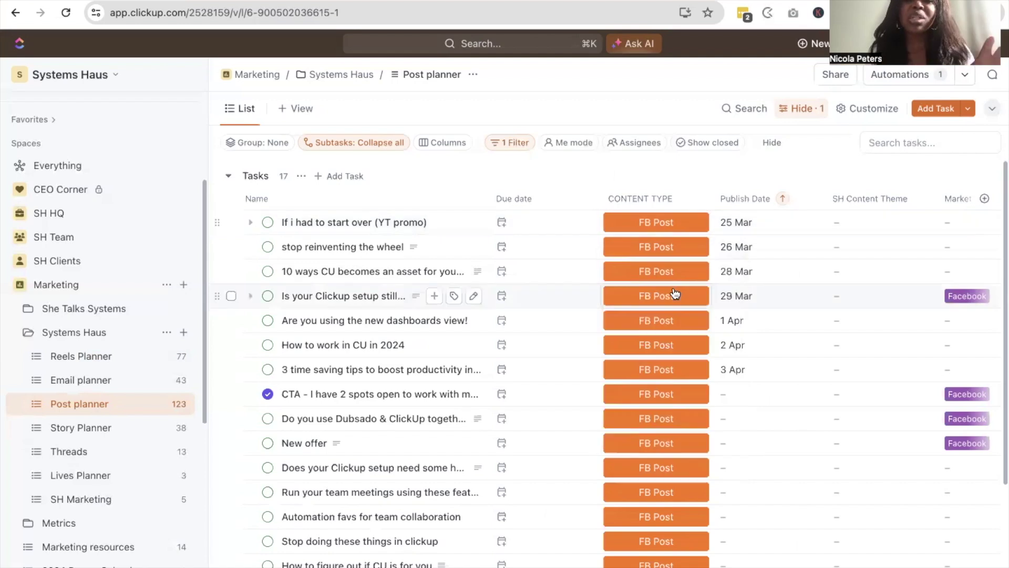
Set the Marketing Platform of the "10 ways CU becomes an asset" post to Instagram, Facebook and LinkedIn.
scroll(652, 271, right, 3)
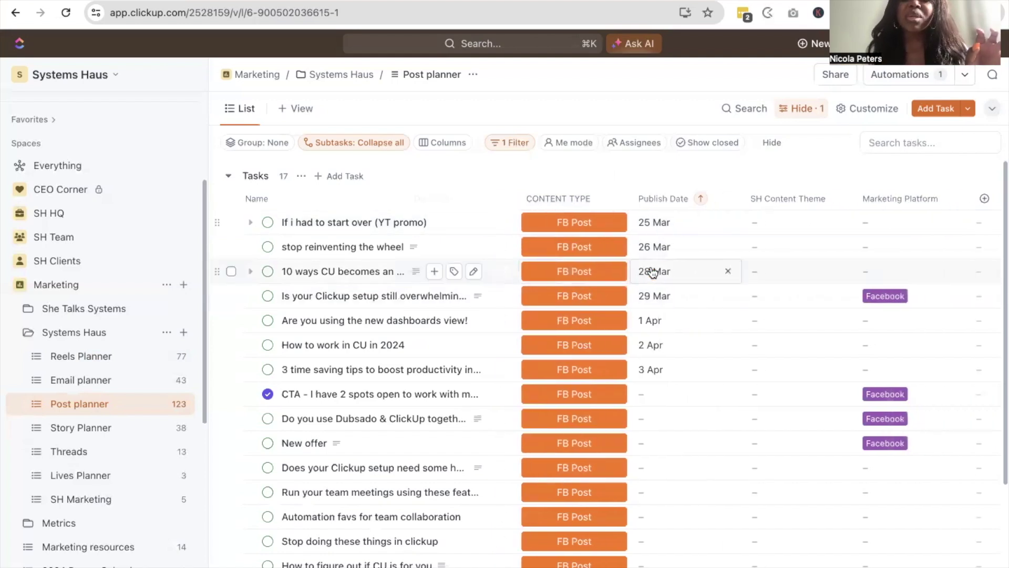
click(897, 272)
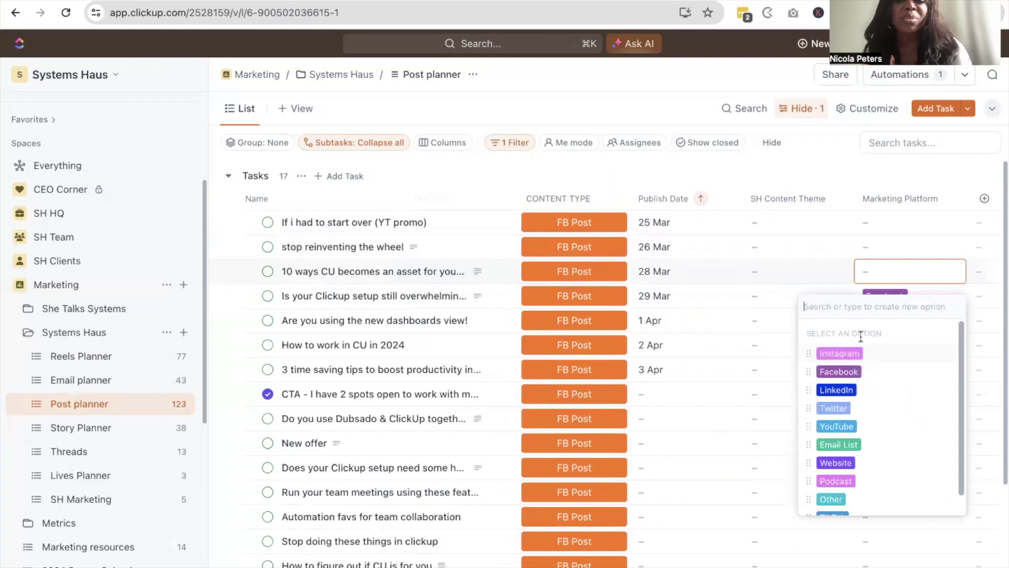
click(836, 355)
click(838, 394)
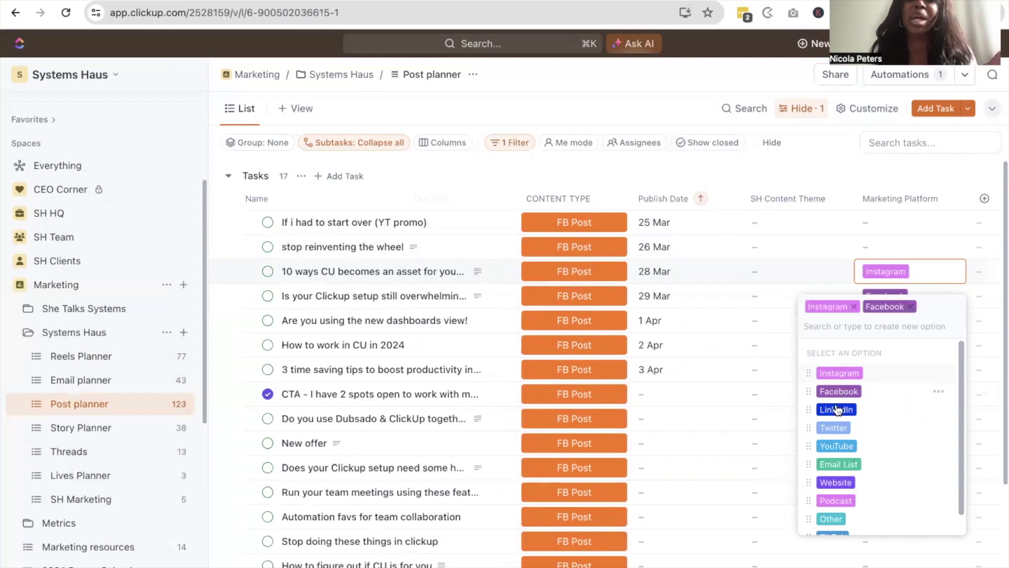
click(837, 412)
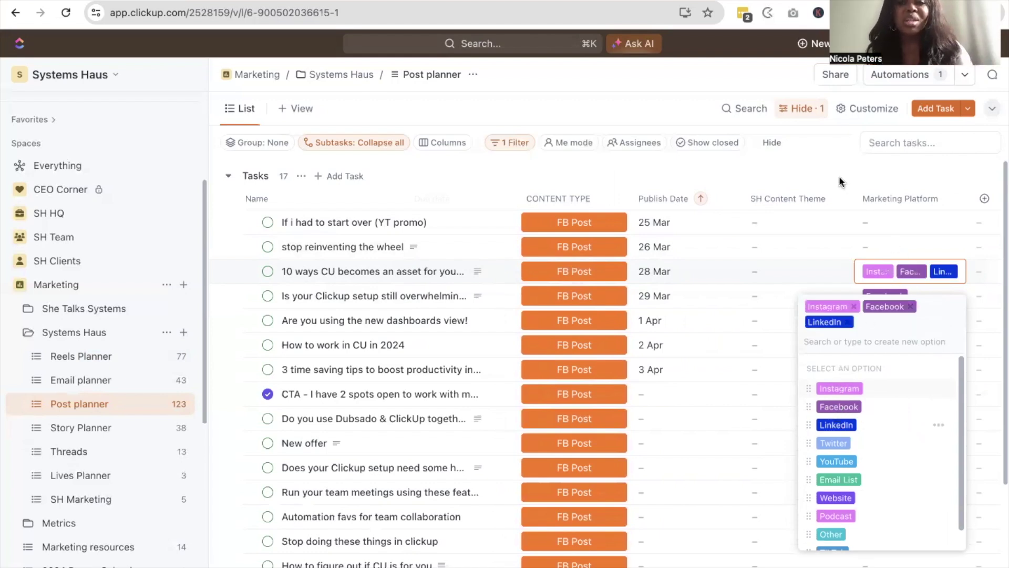
click(900, 278)
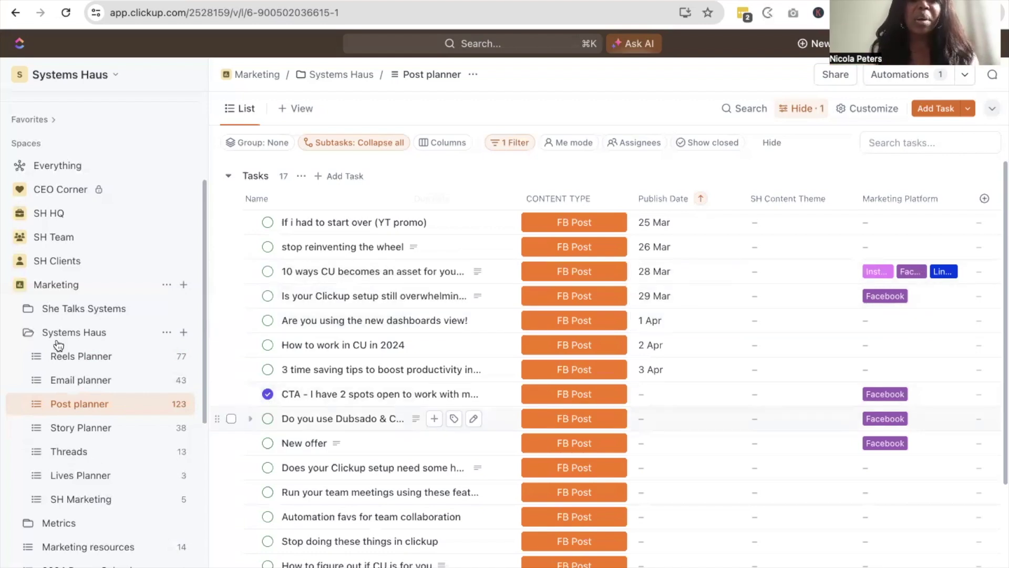
Collapse the Systems Haus folder, open the Metric Tracker in the Metrics folder and review its monthly social, sales, email and YouTube metrics.
click(26, 333)
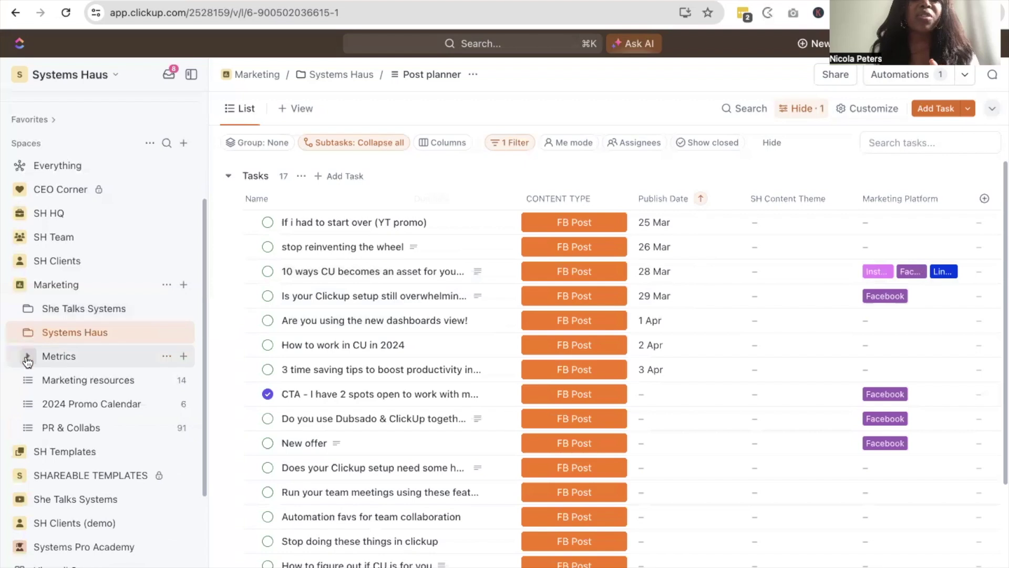
click(27, 357)
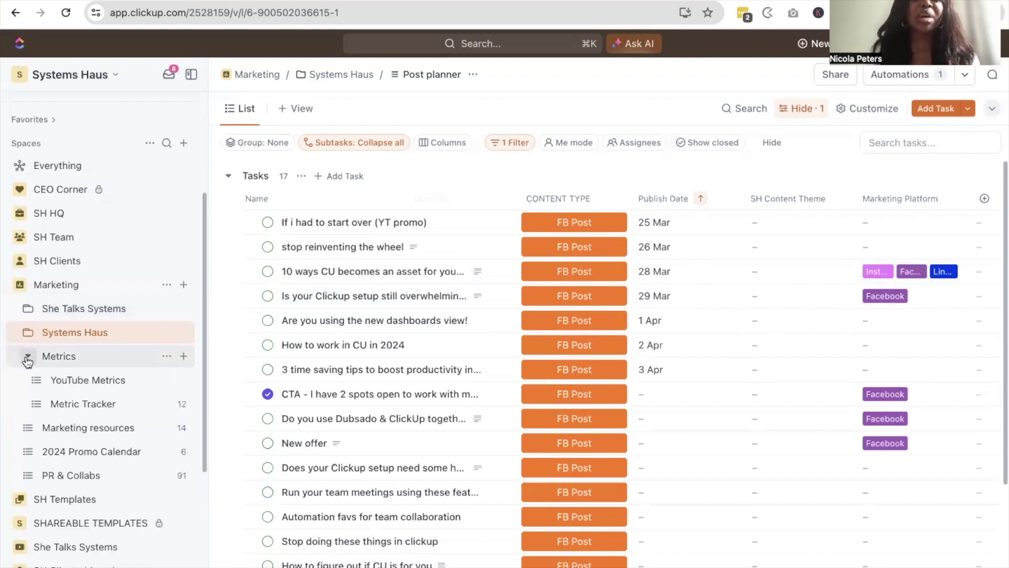
click(76, 404)
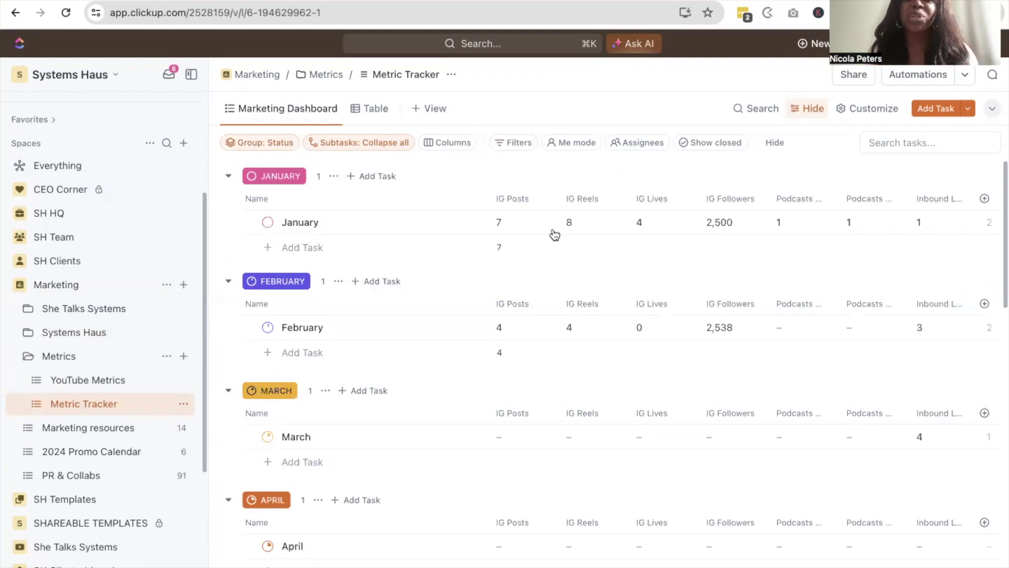
scroll(556, 235, right, 5)
scroll(683, 223, right, 3)
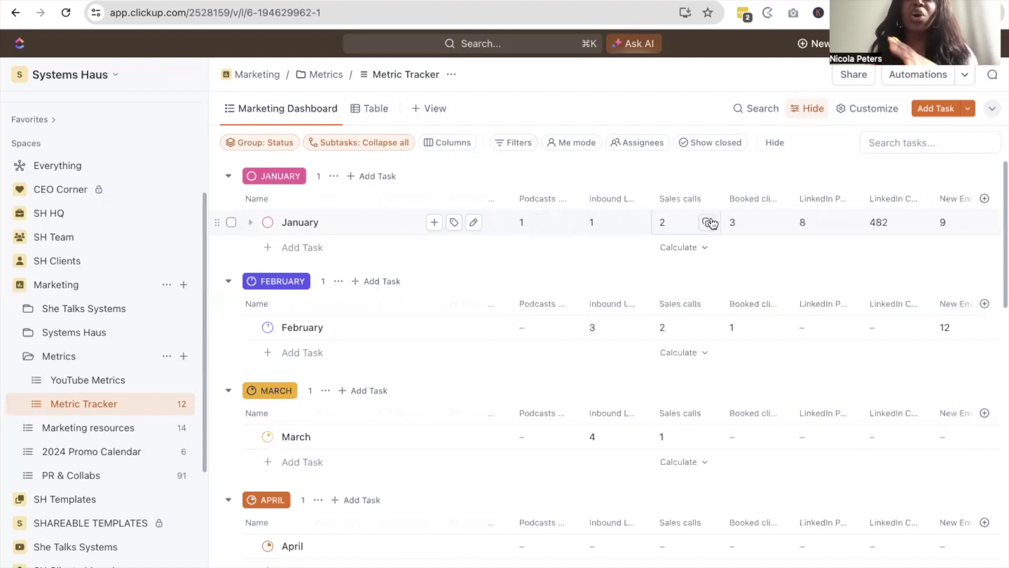
scroll(711, 222, right, 1)
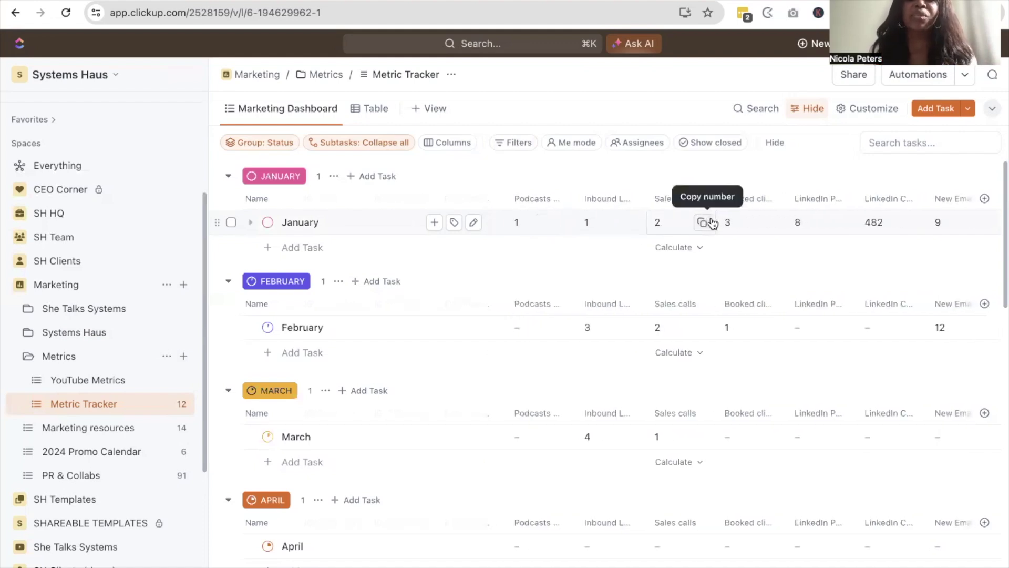
click(712, 223)
scroll(712, 223, right, 5)
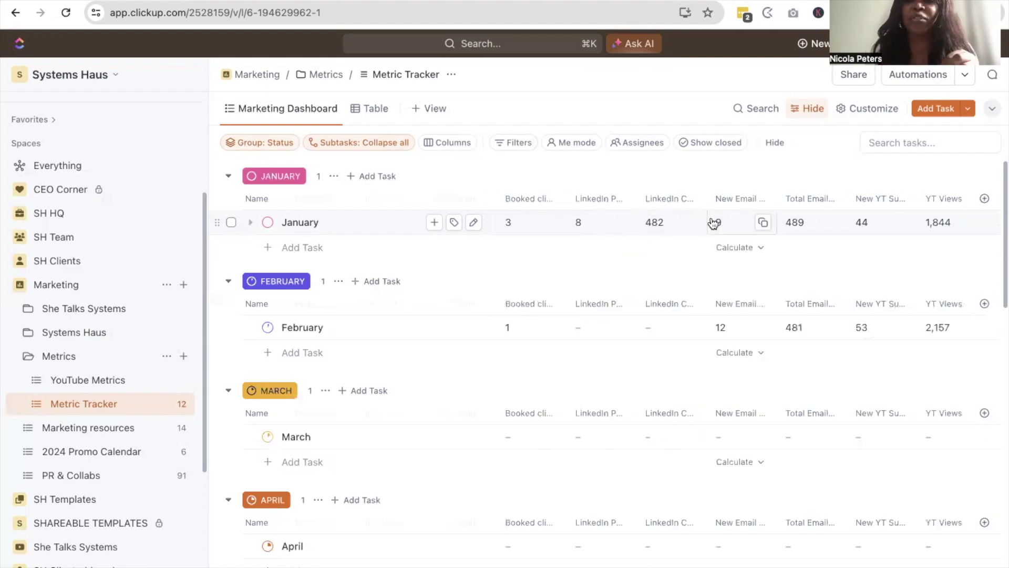
scroll(712, 223, right, 3)
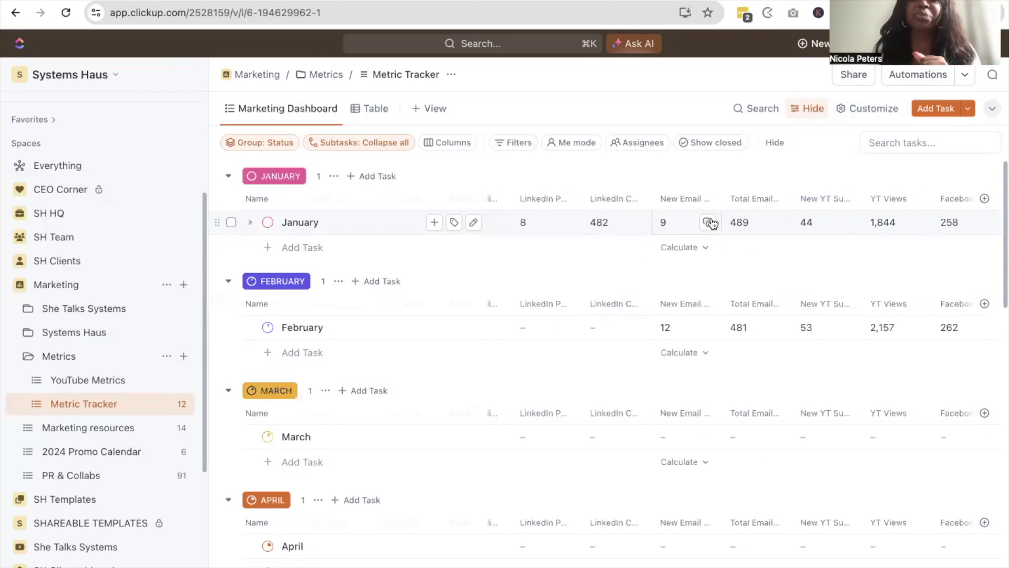
scroll(712, 223, left, 10)
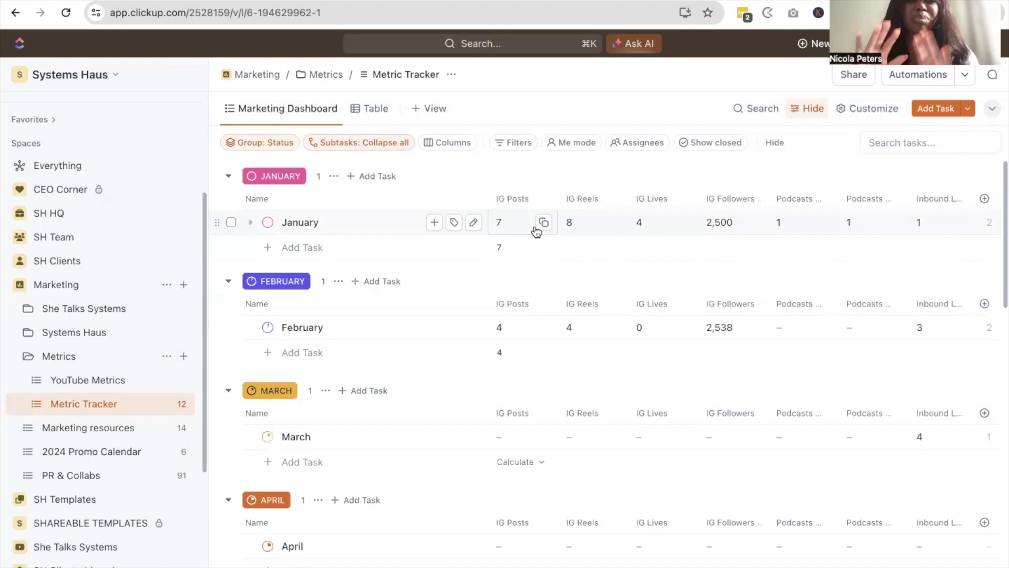
Switch the Metric Tracker to its Table view and set the grouping to None.
click(357, 112)
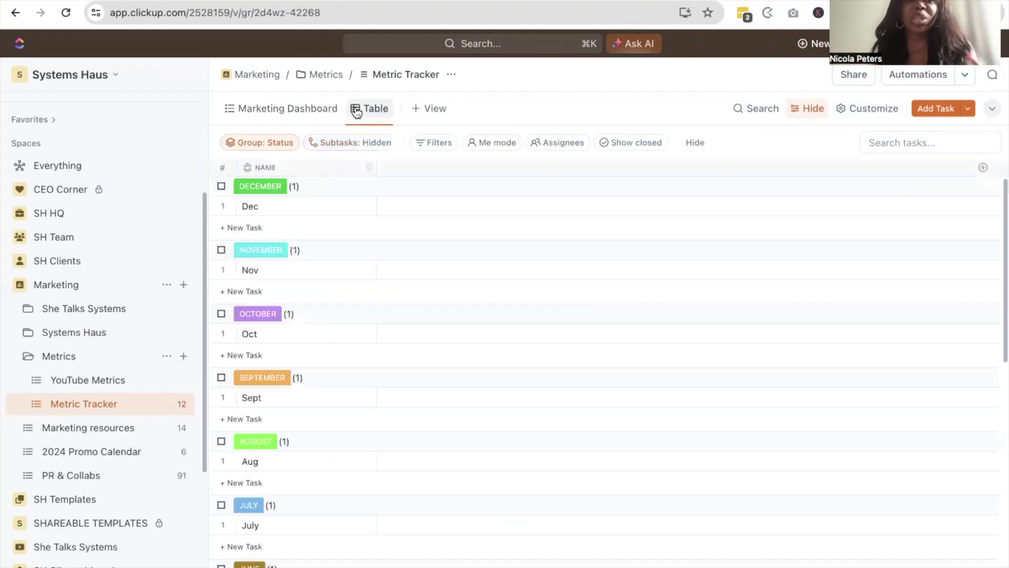
click(262, 142)
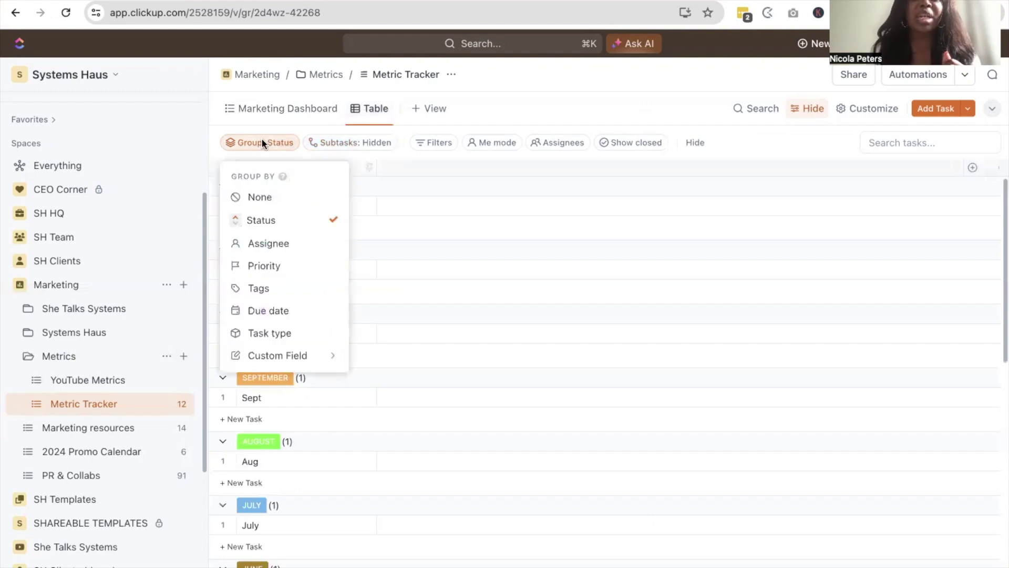
click(267, 202)
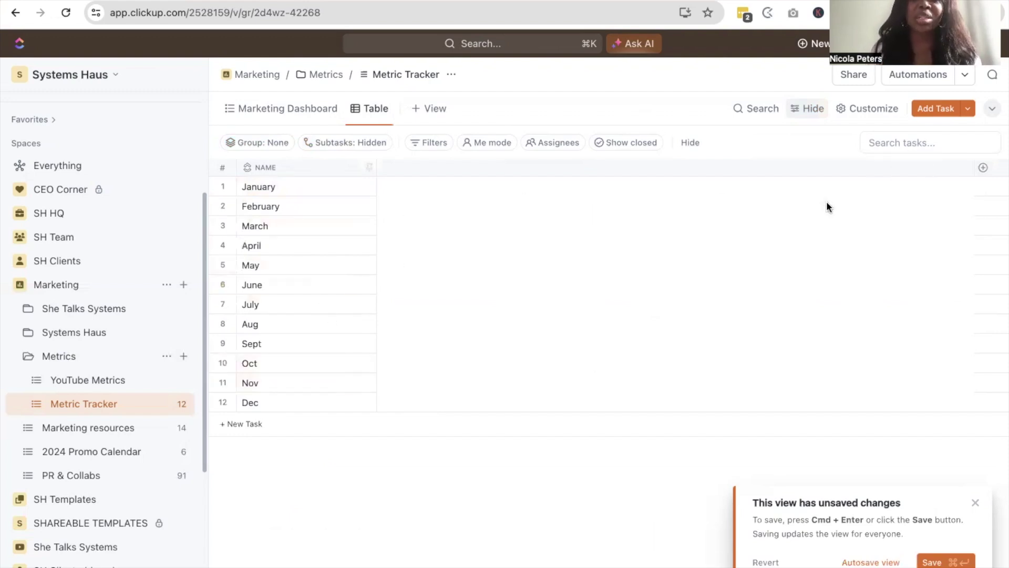
Collapse the Metrics folder, open the Marketing resources list and review the resource categories across its board.
click(29, 360)
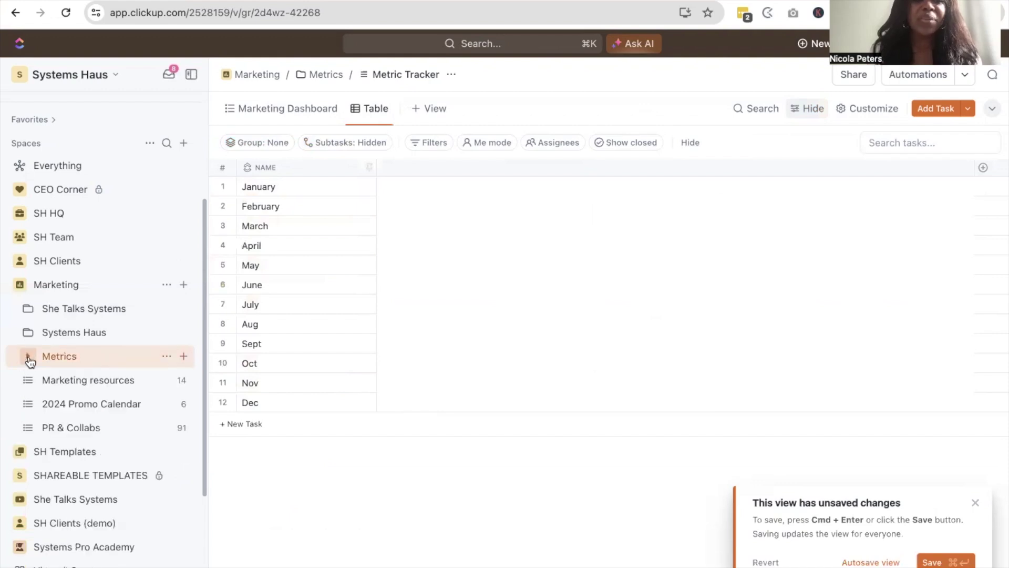
click(72, 379)
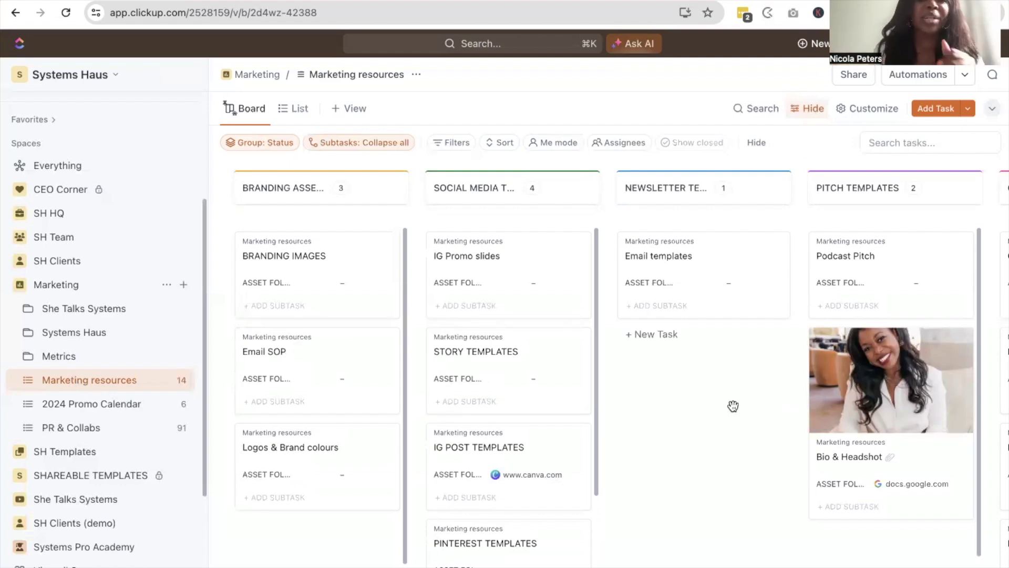
scroll(484, 484, right, 3)
scroll(486, 483, right, 3)
scroll(486, 483, left, 5)
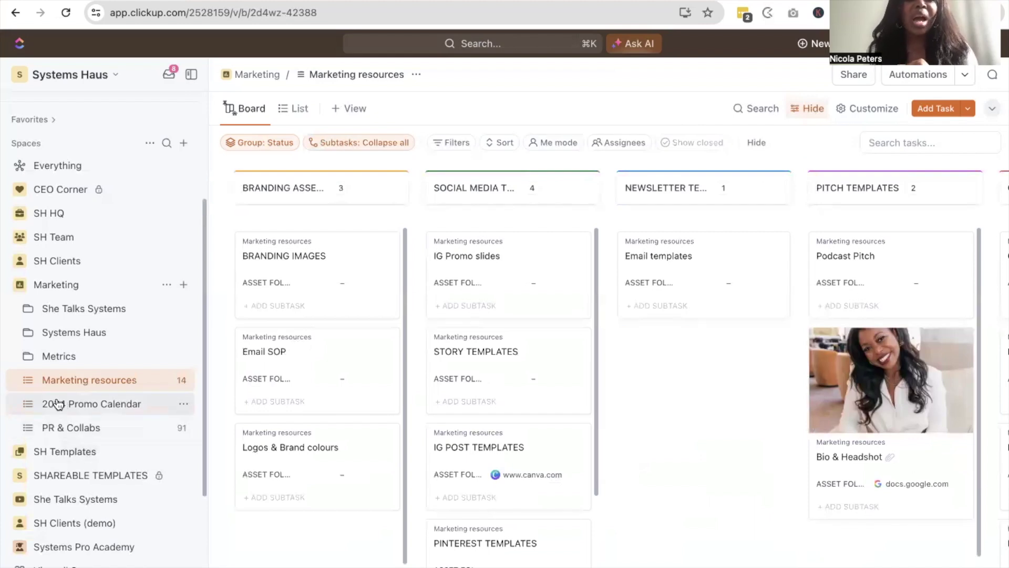
Open the 2024 Promo Calendar and review its launches in the List, Timeline and Calendar views.
click(58, 404)
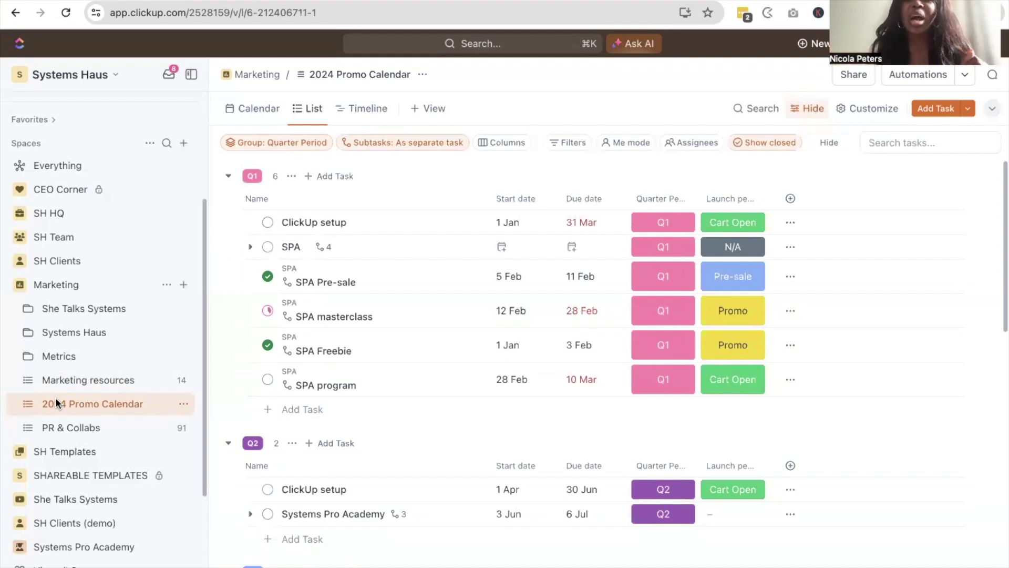
click(371, 111)
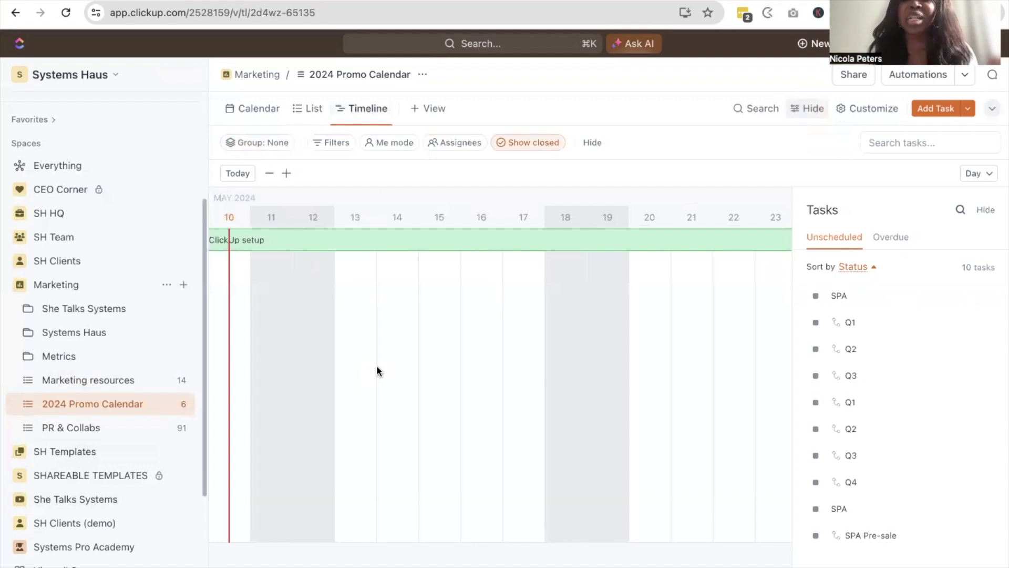
click(309, 109)
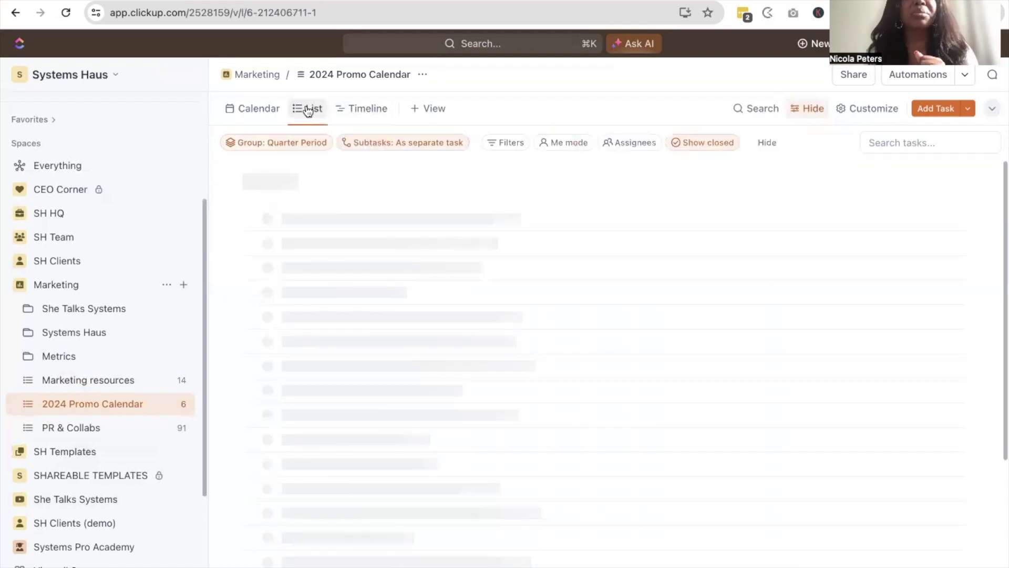
click(260, 108)
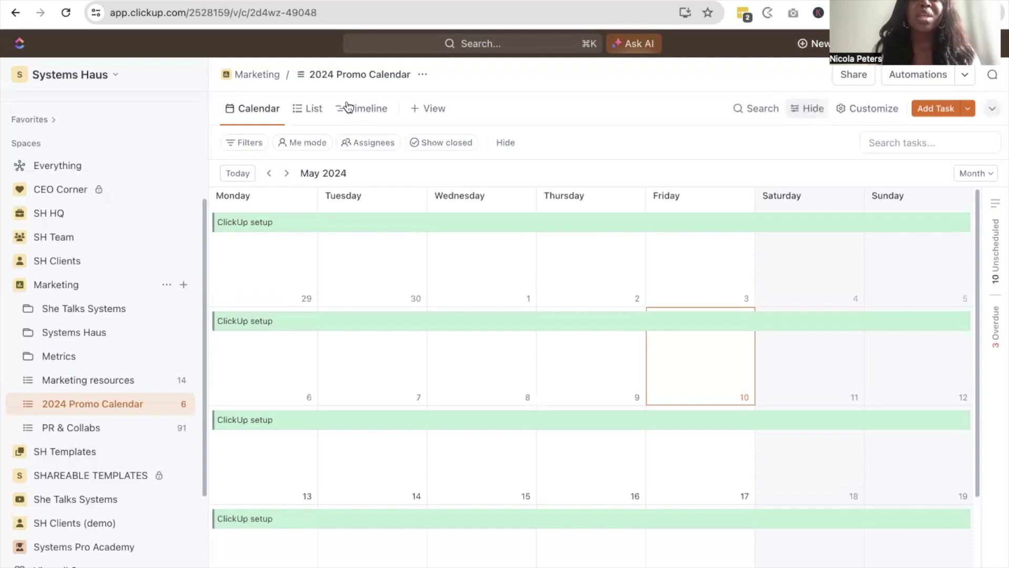
click(370, 110)
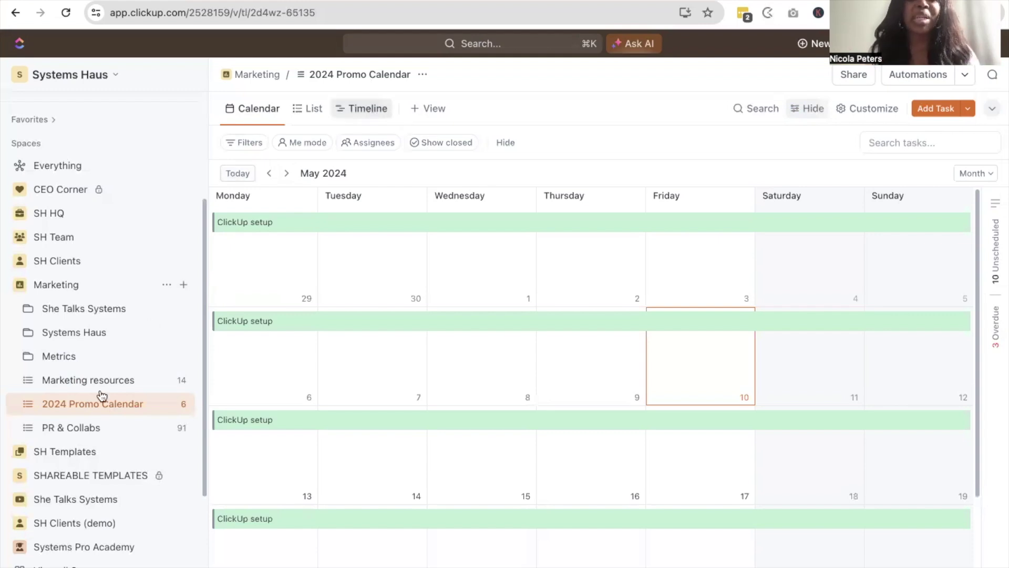
Open the PR & Collabs list and review its Pitch List across the article, live, speaking, masterclass and podcast groups.
click(91, 428)
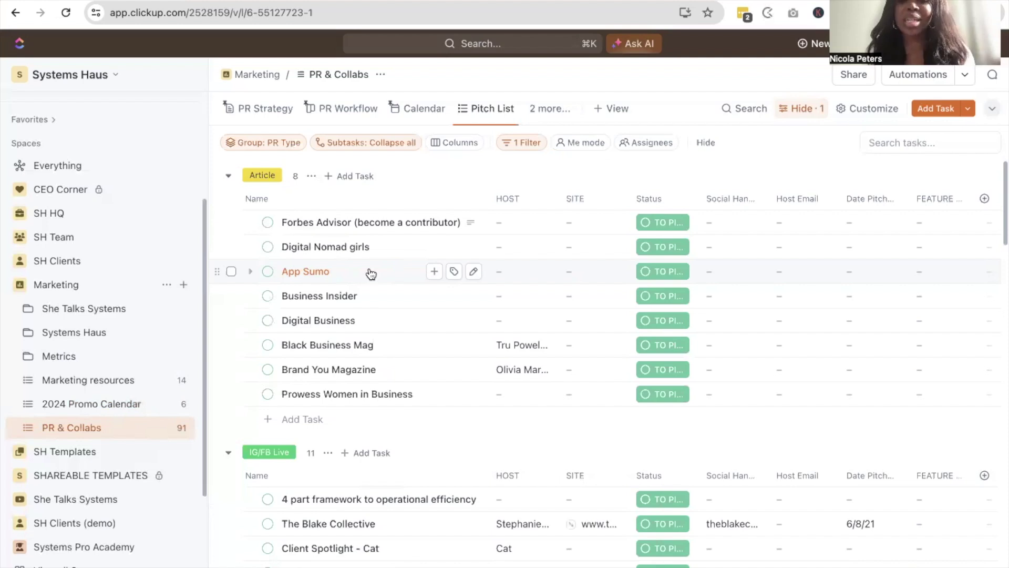
scroll(561, 241, right, 3)
scroll(562, 241, left, 1)
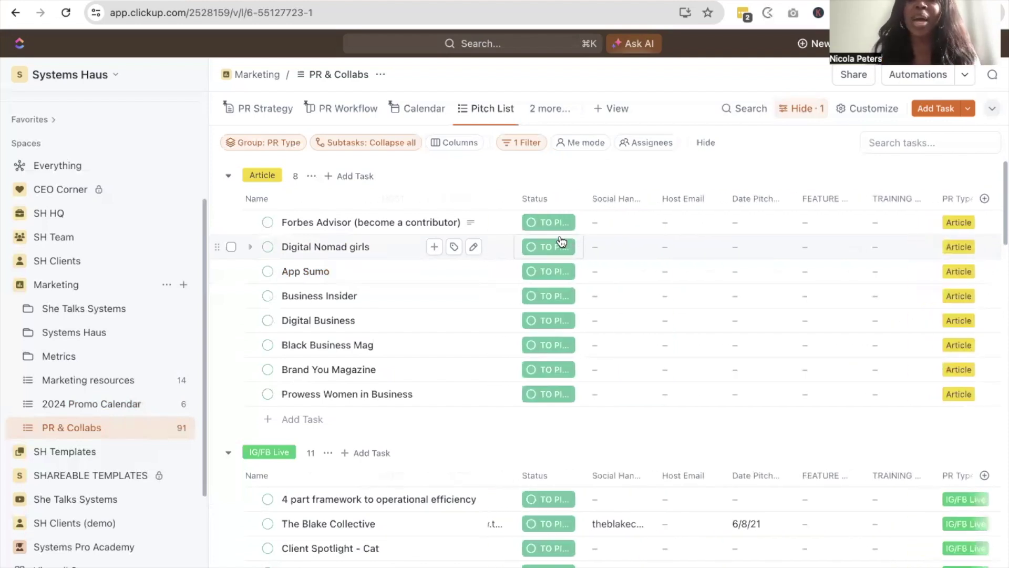
scroll(668, 303, down, 8)
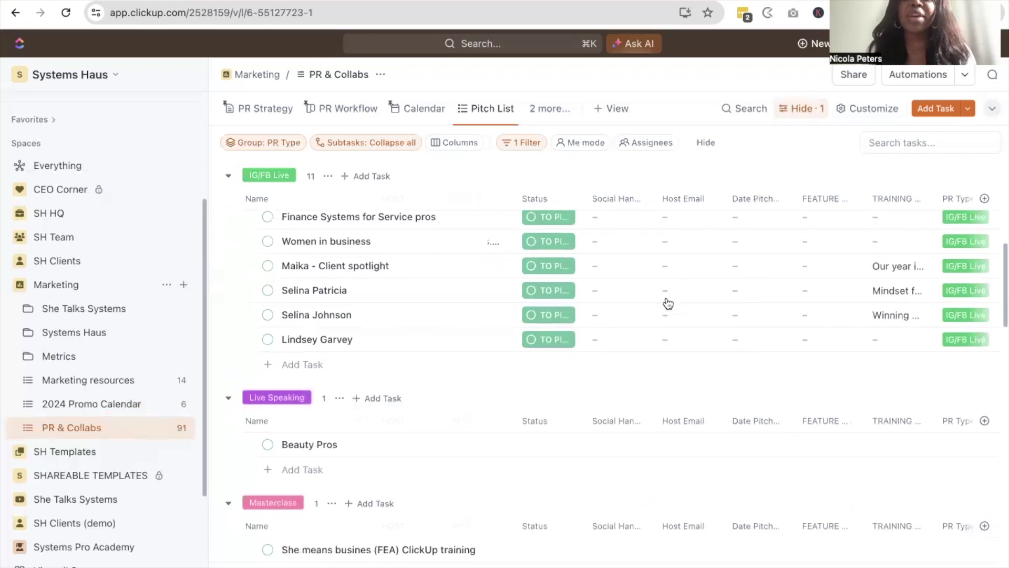
scroll(382, 436, down, 5)
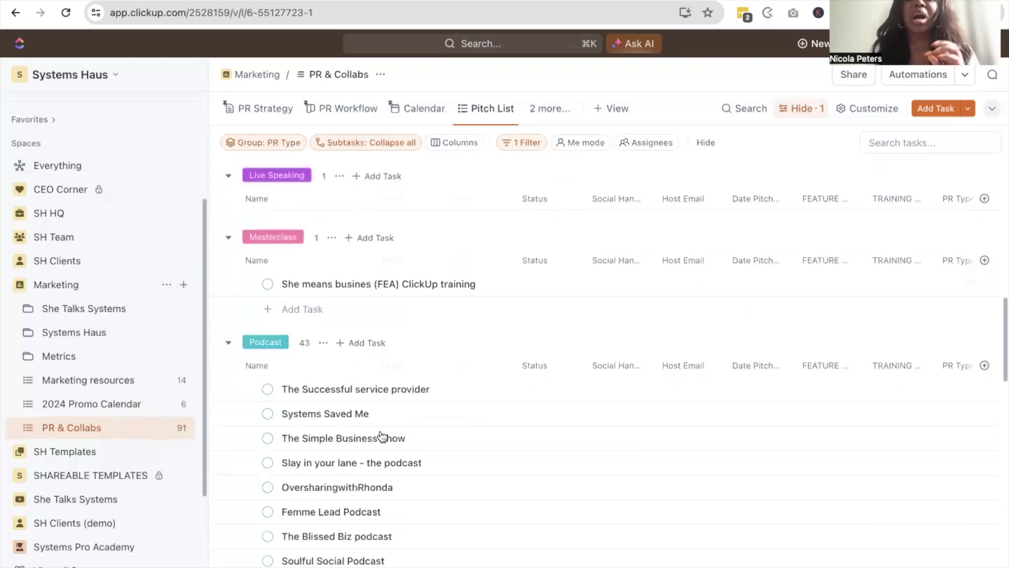
scroll(382, 436, down, 3)
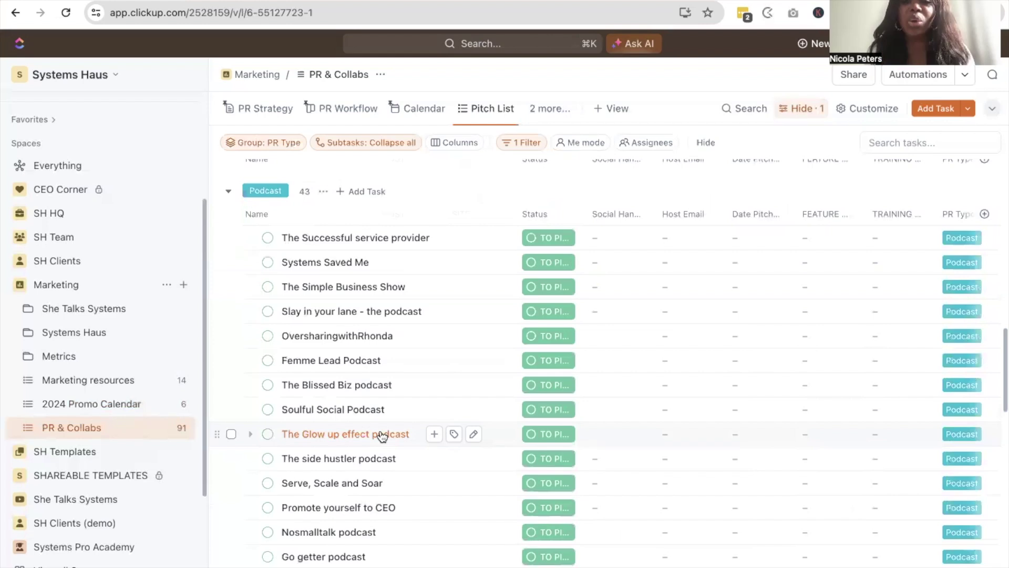
scroll(382, 436, up, 5)
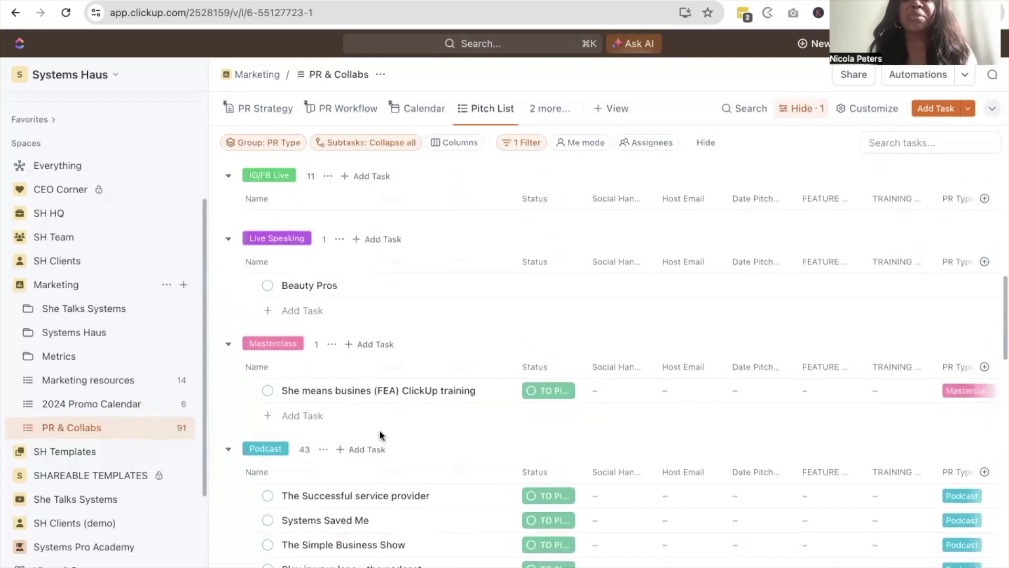
scroll(379, 430, down, 6)
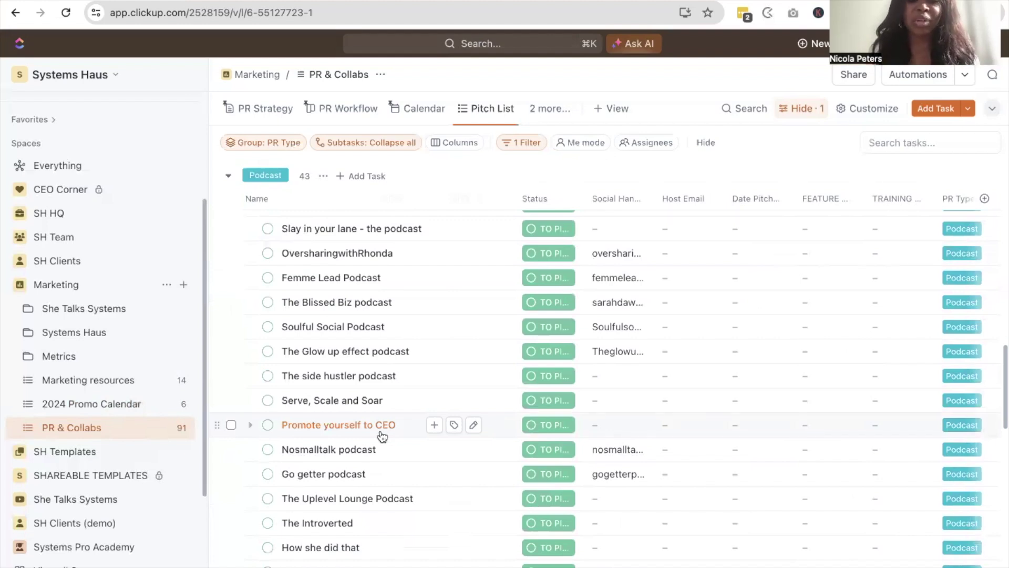
scroll(382, 437, up, 6)
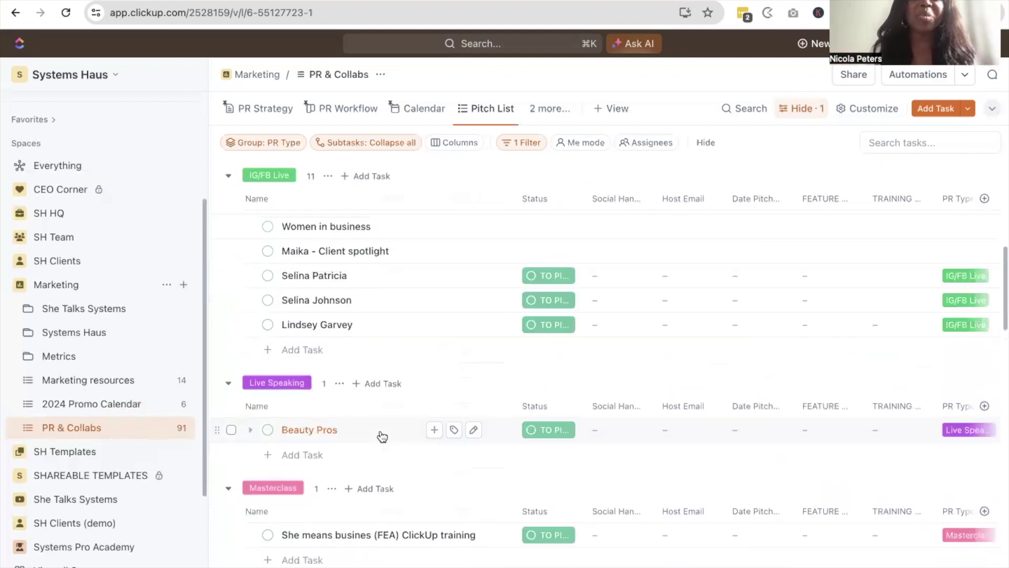
scroll(382, 436, up, 6)
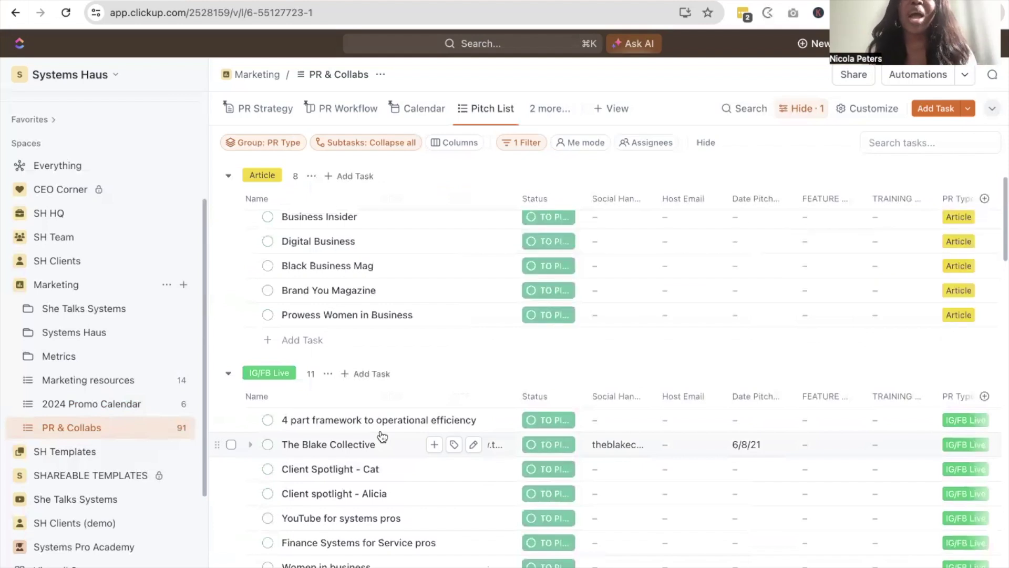
Switch PR & Collabs to the PR Workflow board and review the pitch stages from To Pitch through Booked.
click(347, 111)
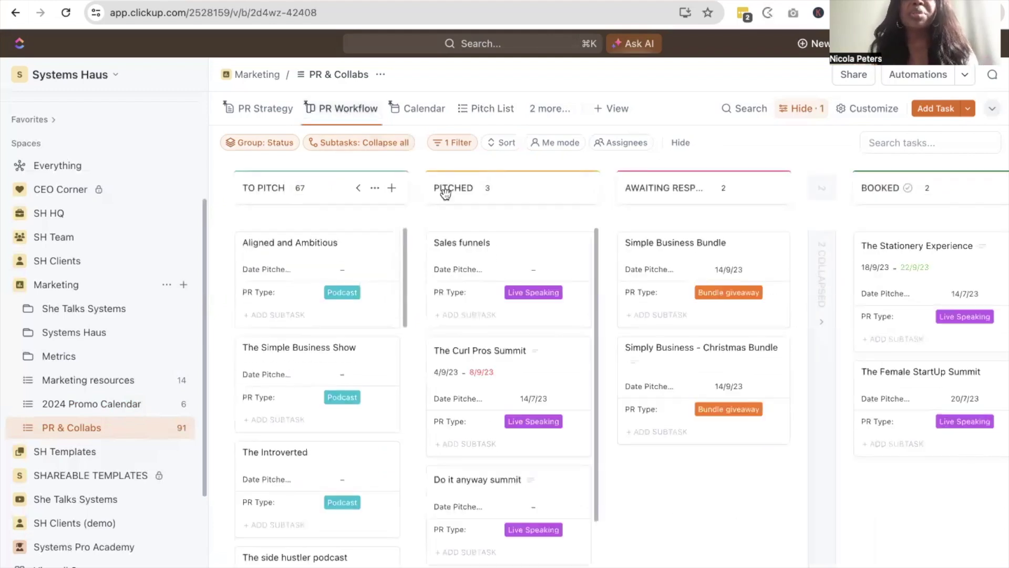
scroll(536, 196, right, 1)
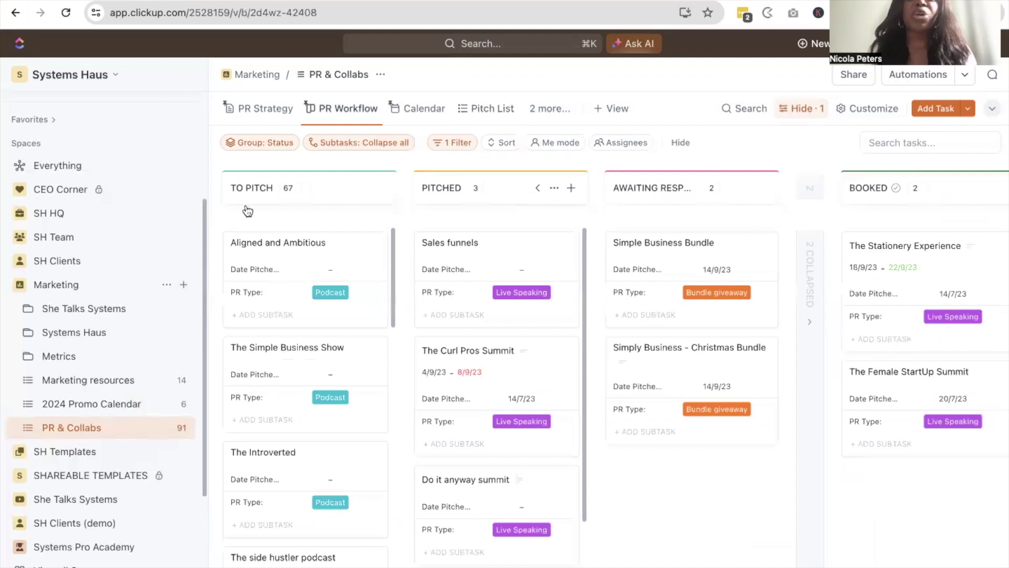
scroll(293, 227, right, 5)
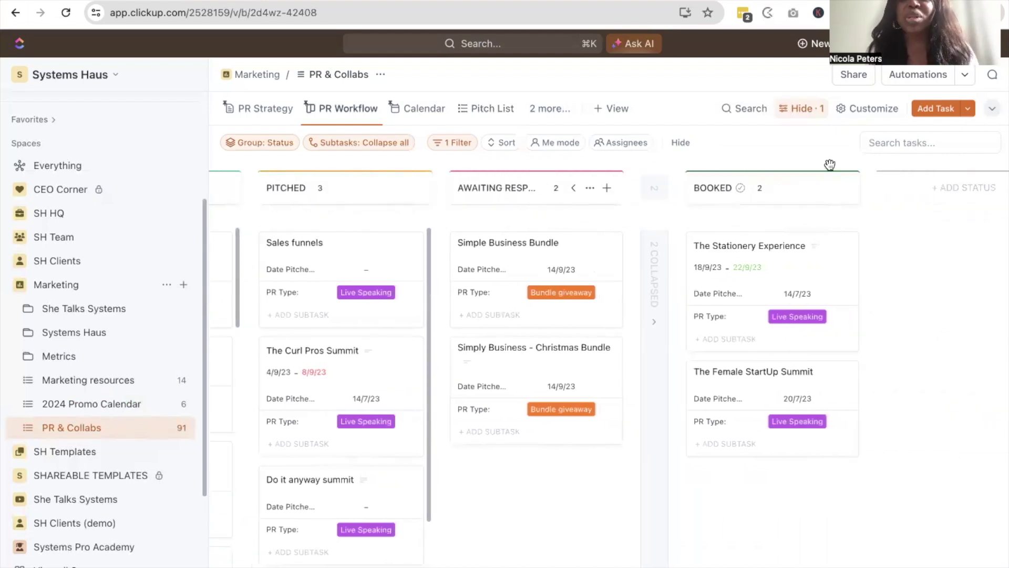
scroll(813, 218, left, 5)
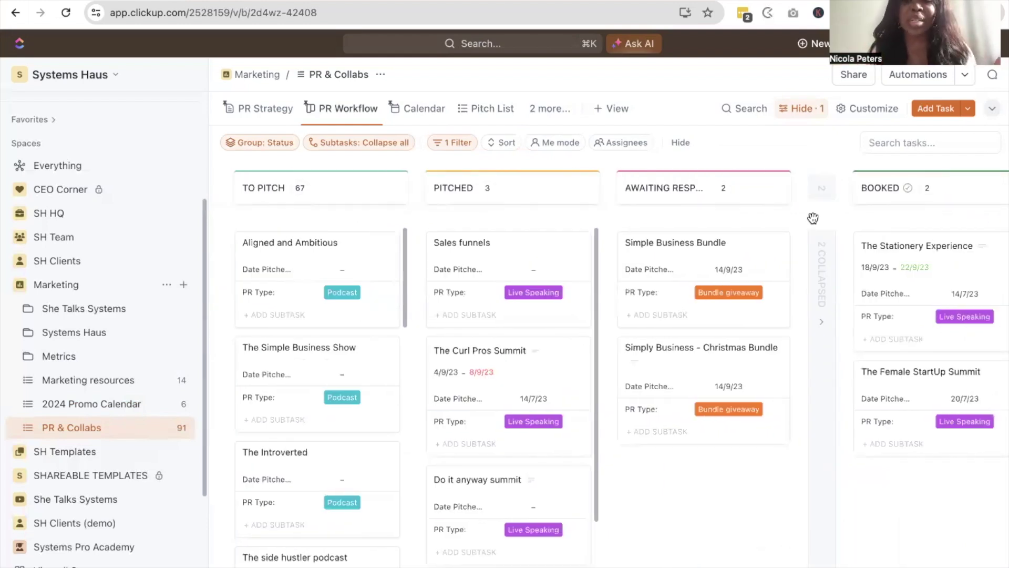
Collapse the Marketing space, open the SH Templates space and review its client folder templates and template lists.
click(22, 335)
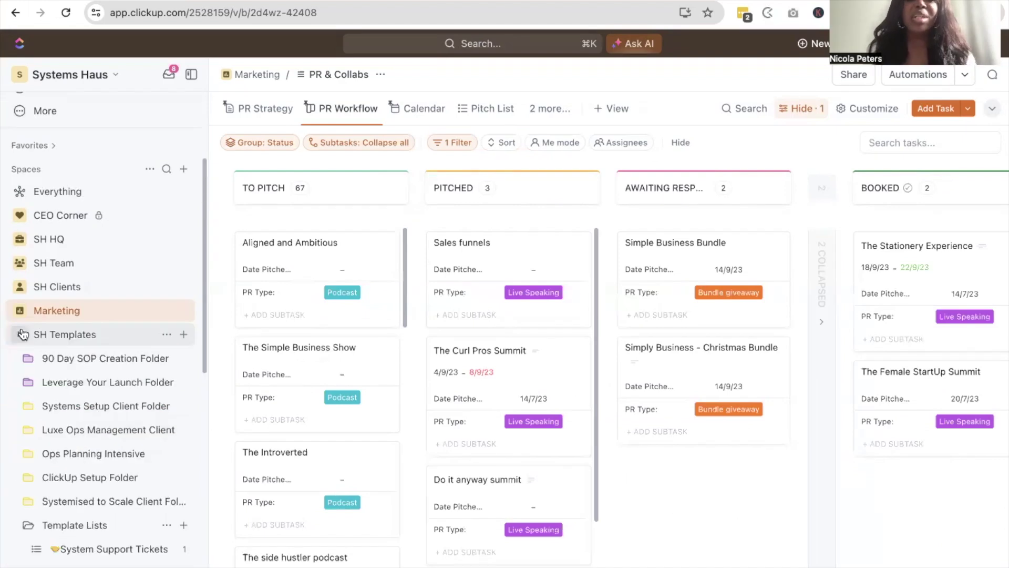
click(49, 335)
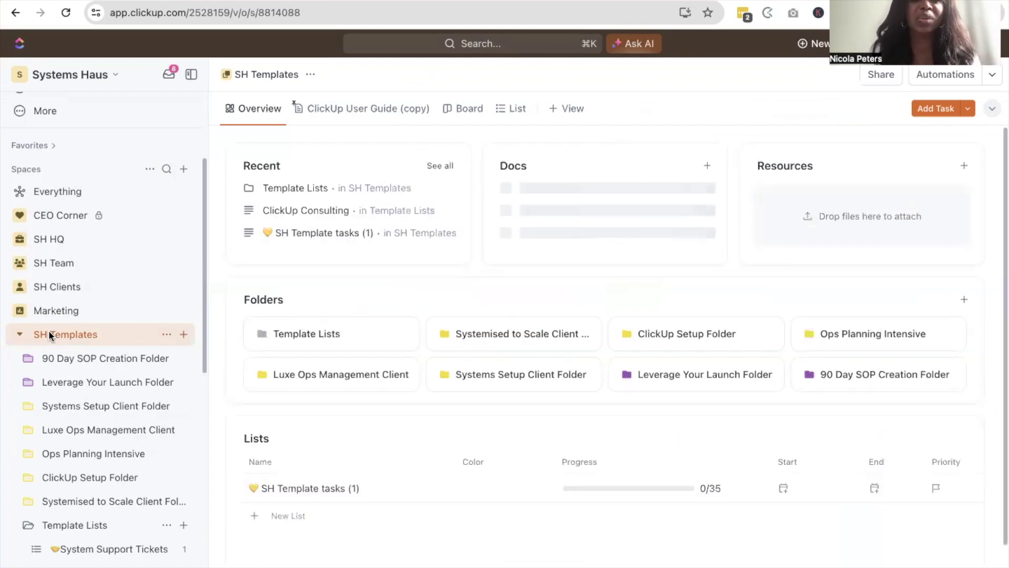
scroll(49, 330, down, 2)
scroll(48, 330, down, 3)
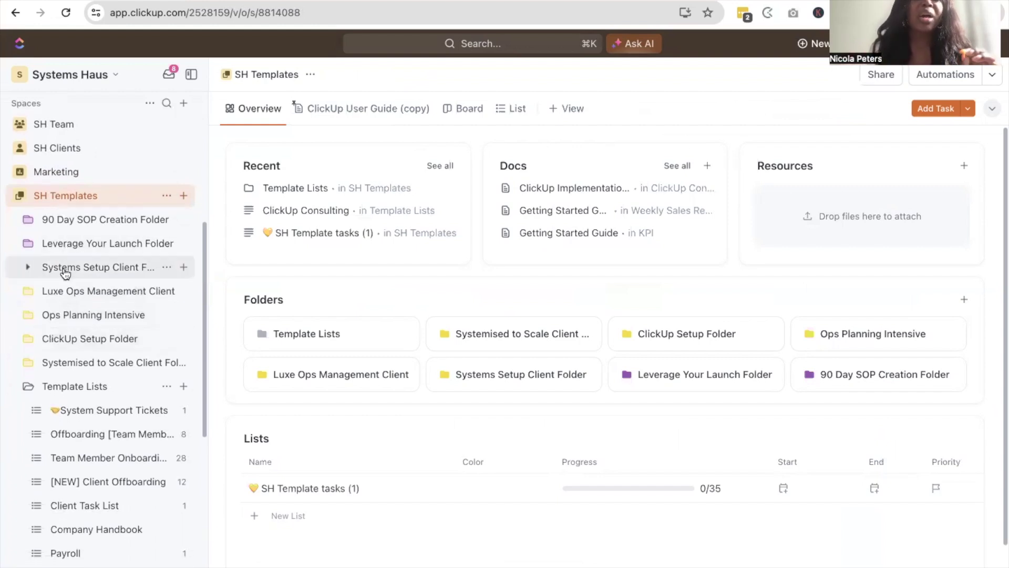
Collapse the Template Lists folder and check the contents of the ClickUp Setup, Ops Planning Intensive and Systemised to Scale client folders.
click(27, 385)
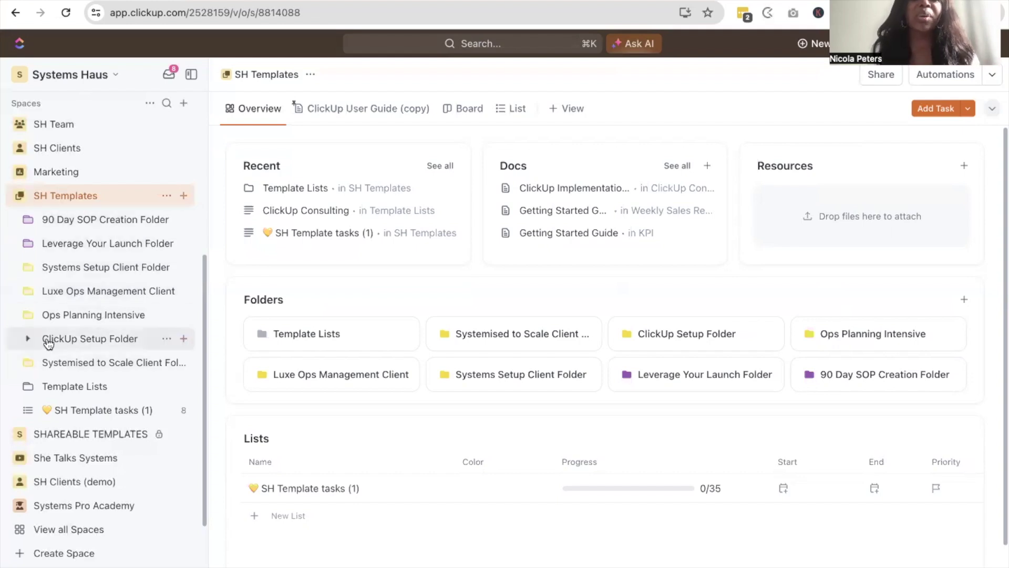
click(30, 339)
click(30, 339)
click(29, 315)
click(28, 318)
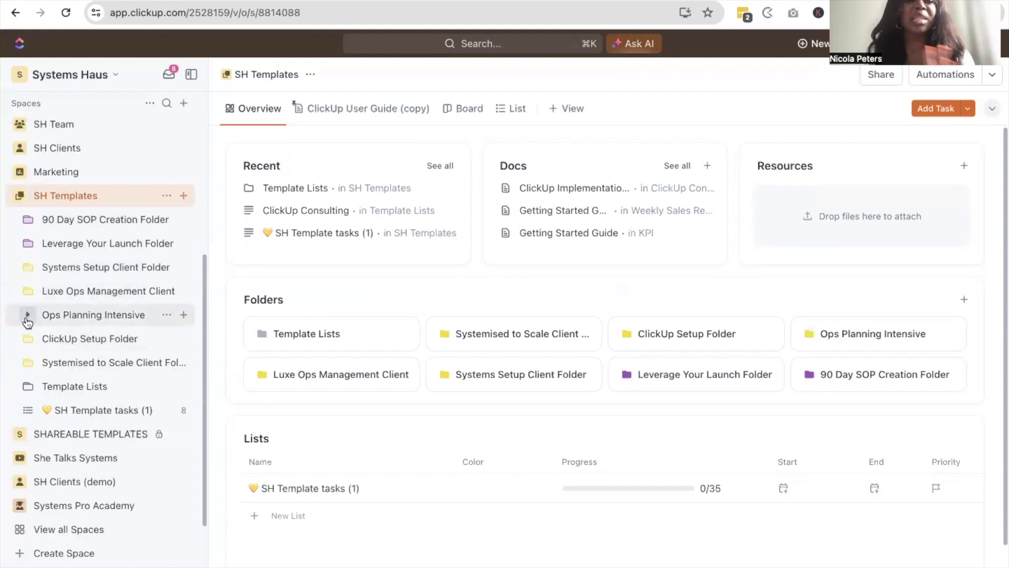
click(27, 363)
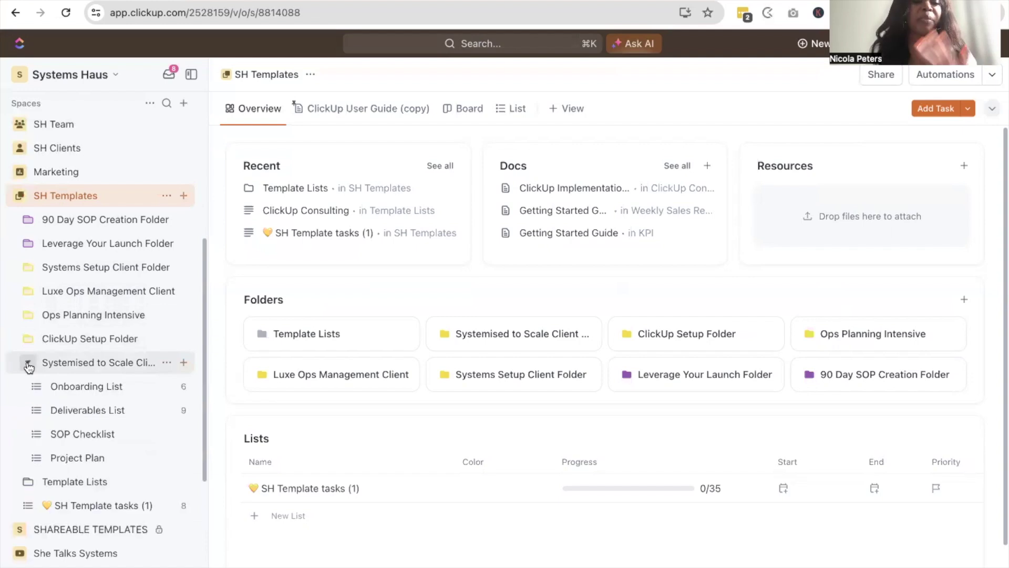
click(28, 364)
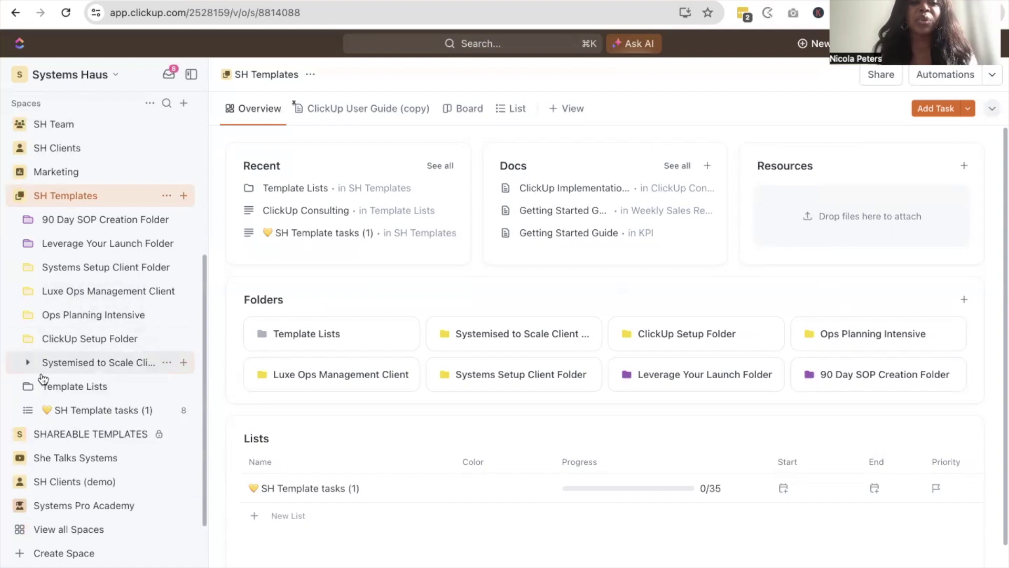
Expand the Template Lists folder and open the Team Member Onboarding list to view its tasks.
click(28, 391)
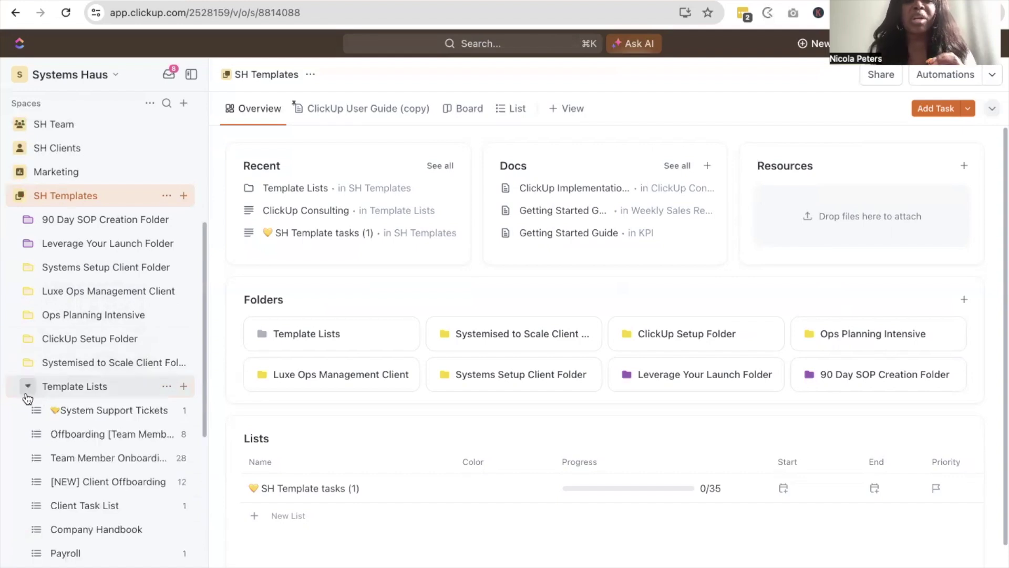
scroll(94, 393, down, 3)
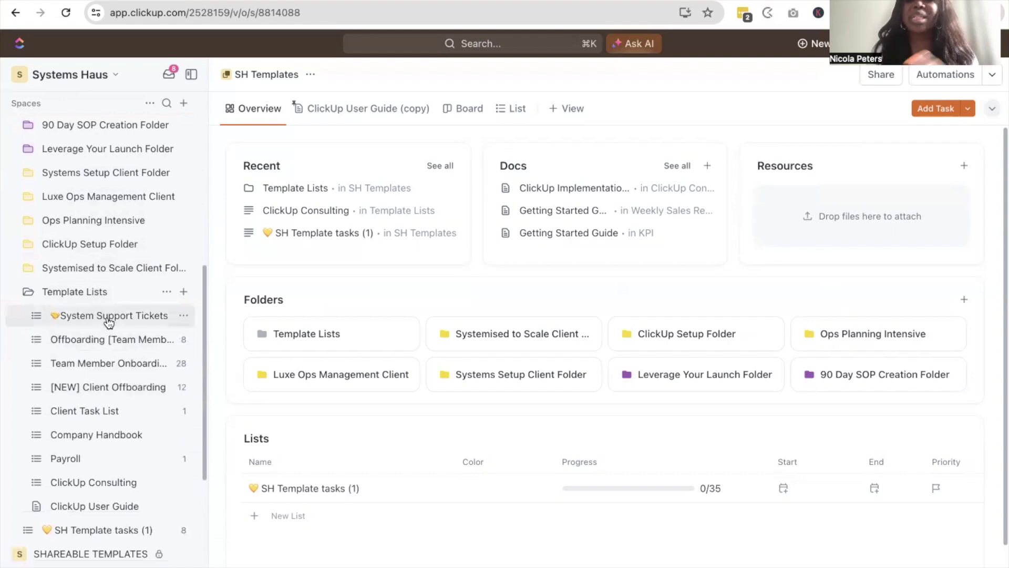
click(105, 364)
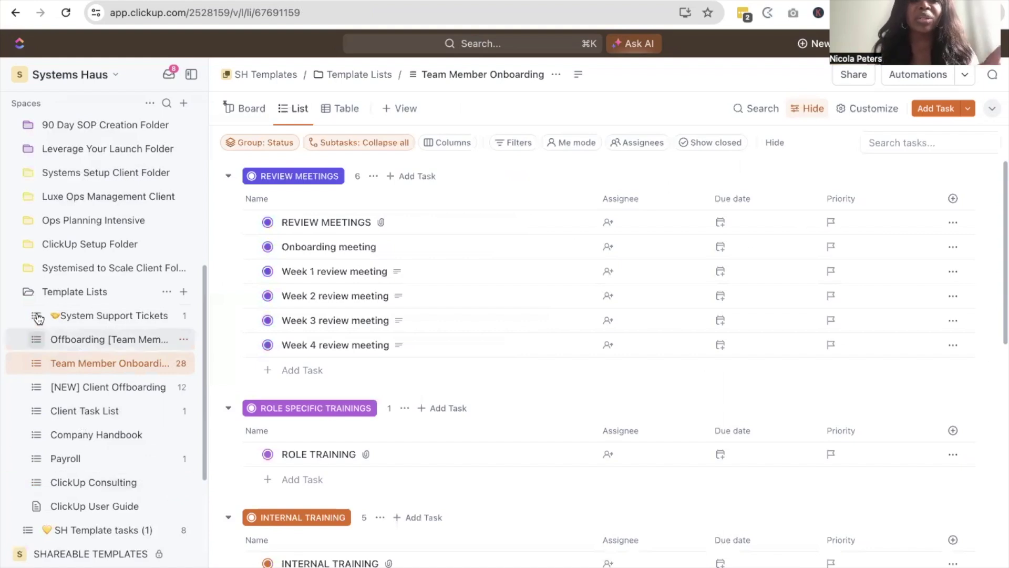
Collapse the Template Lists folder and open SH Template tasks (1) to review the reusable task templates.
click(27, 294)
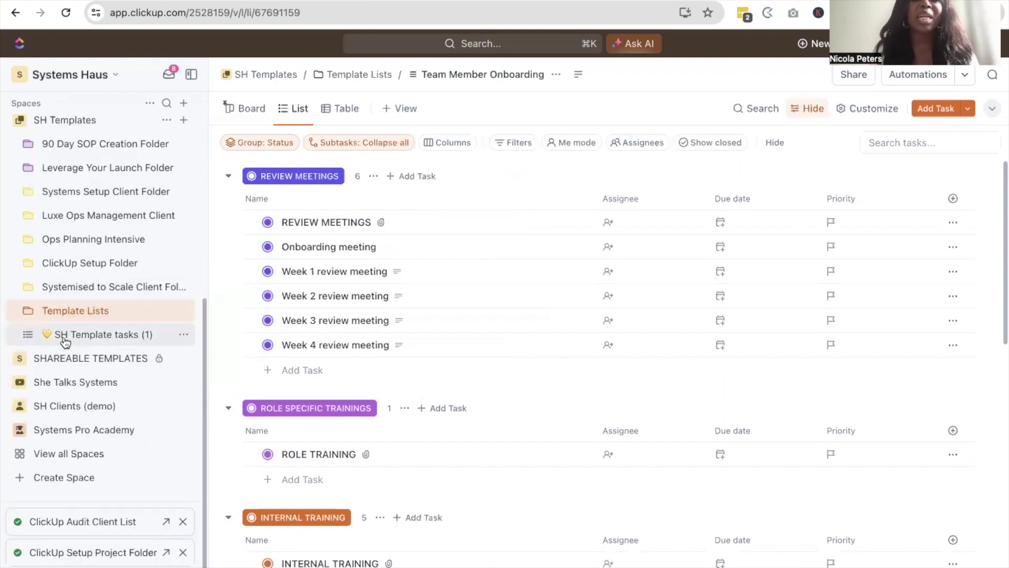
click(92, 339)
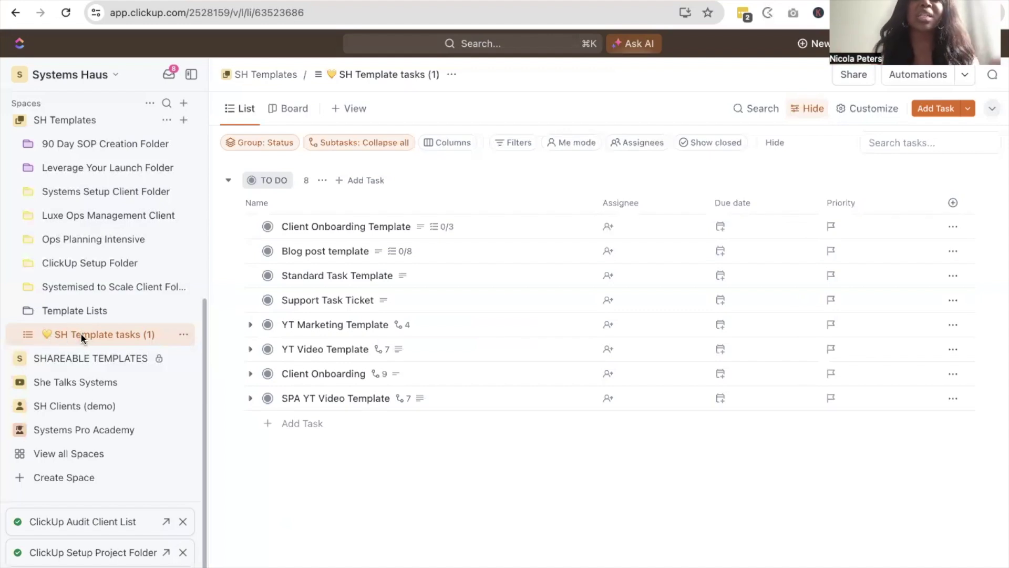
scroll(34, 210, up, 1)
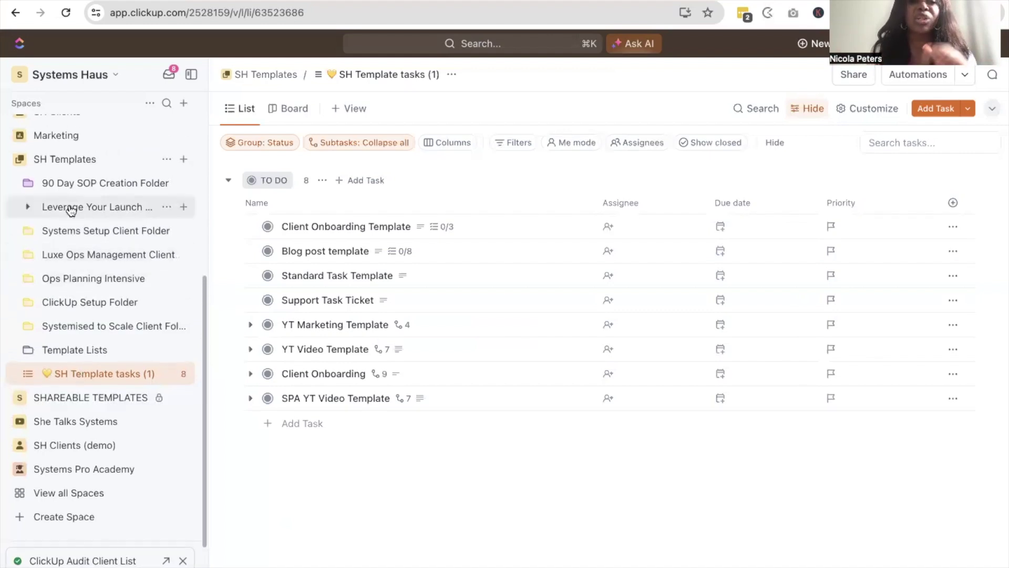
Collapse the SH Templates space, expand Systems Pro Academy to survey its folders, and open that space's List view.
click(20, 160)
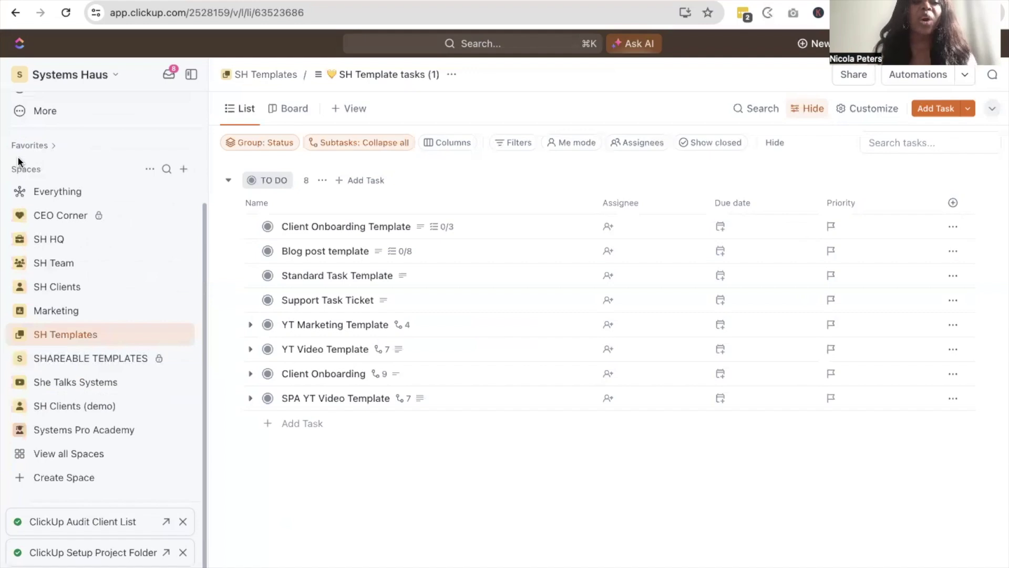
click(17, 430)
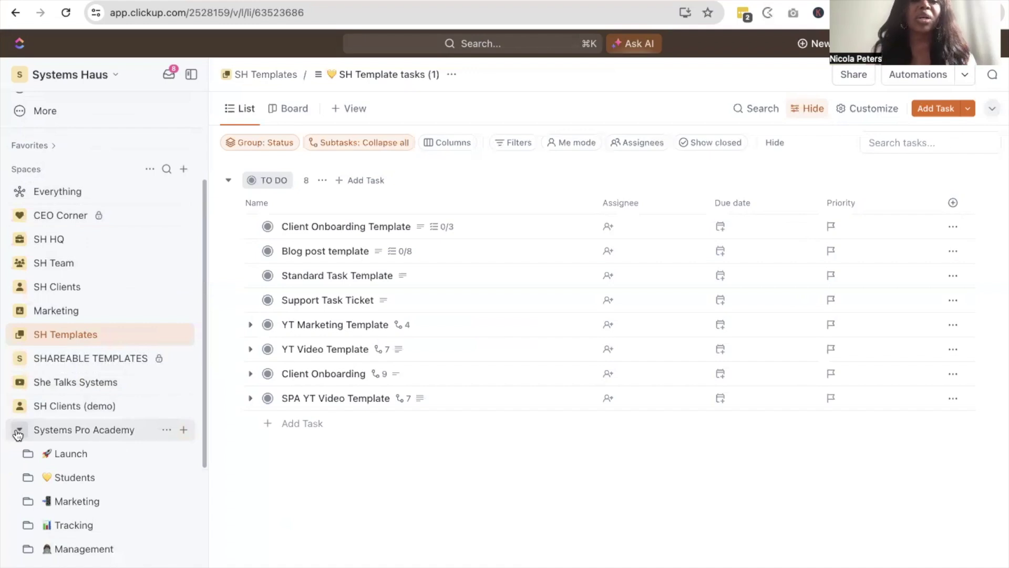
scroll(18, 432, down, 3)
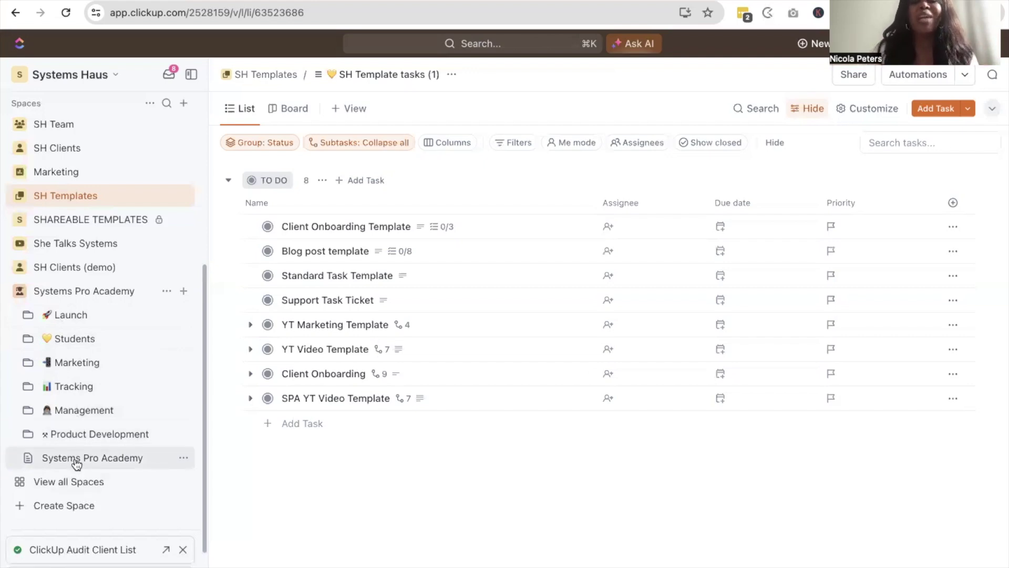
click(68, 293)
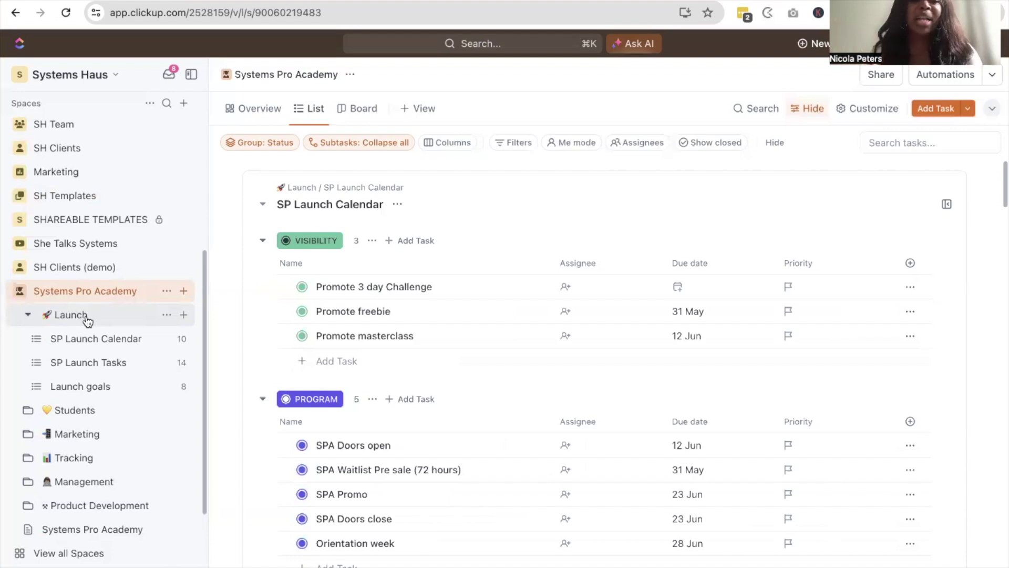
Open the SP Launch Calendar in the Launch folder, review its launch dates and Launch Timeline, and collapse the folder.
click(28, 314)
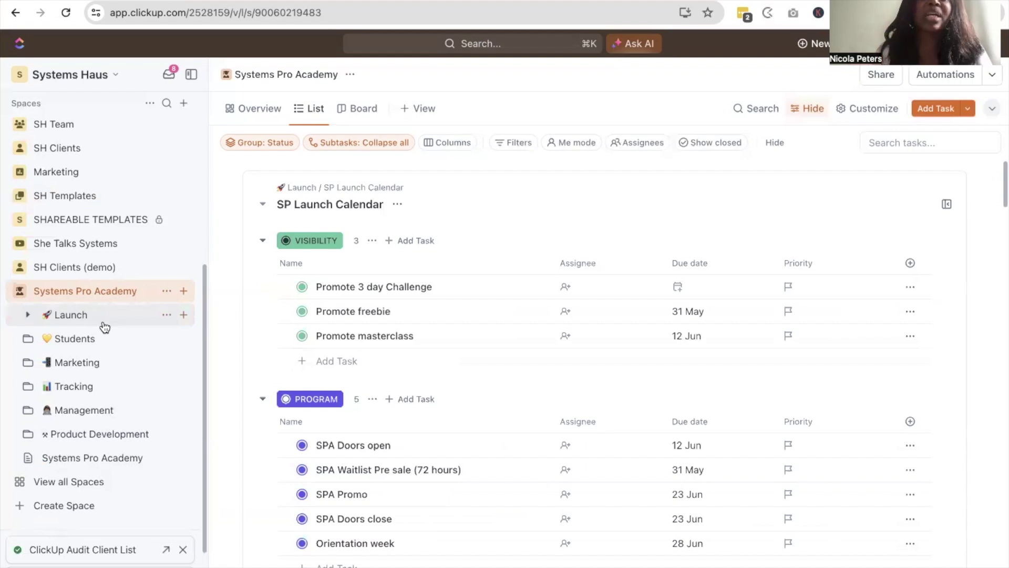
click(28, 314)
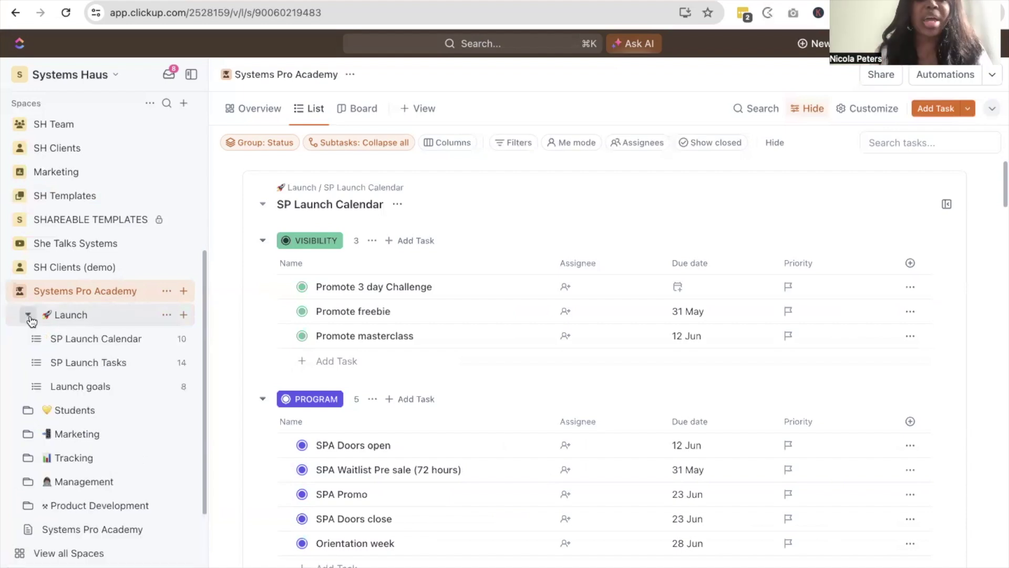
click(91, 341)
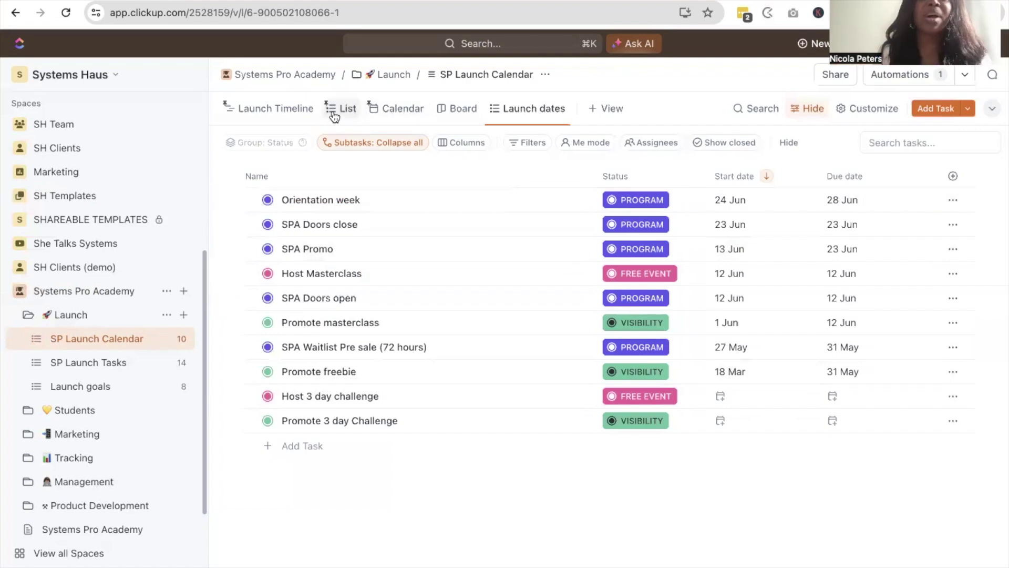
click(282, 108)
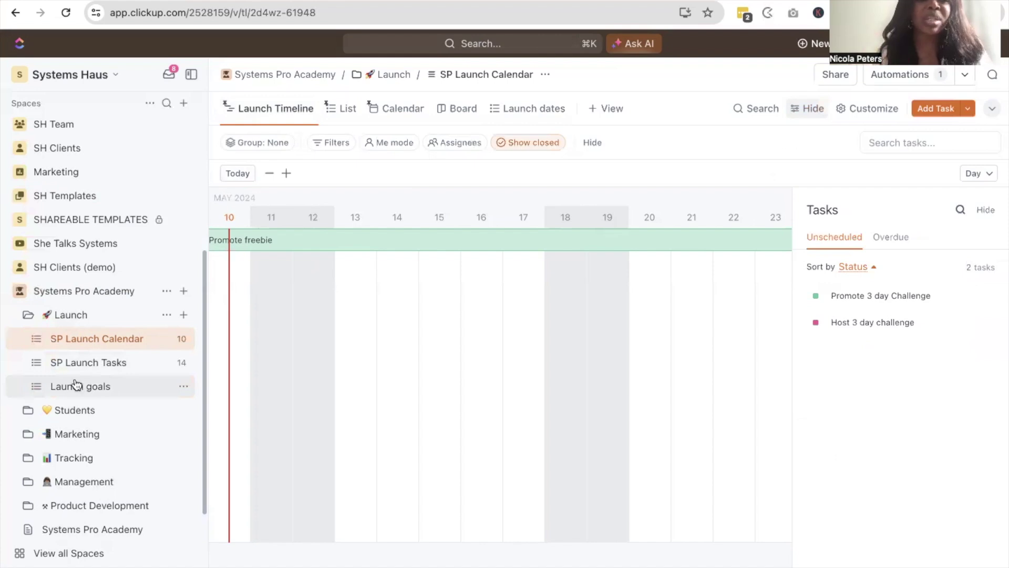
click(25, 317)
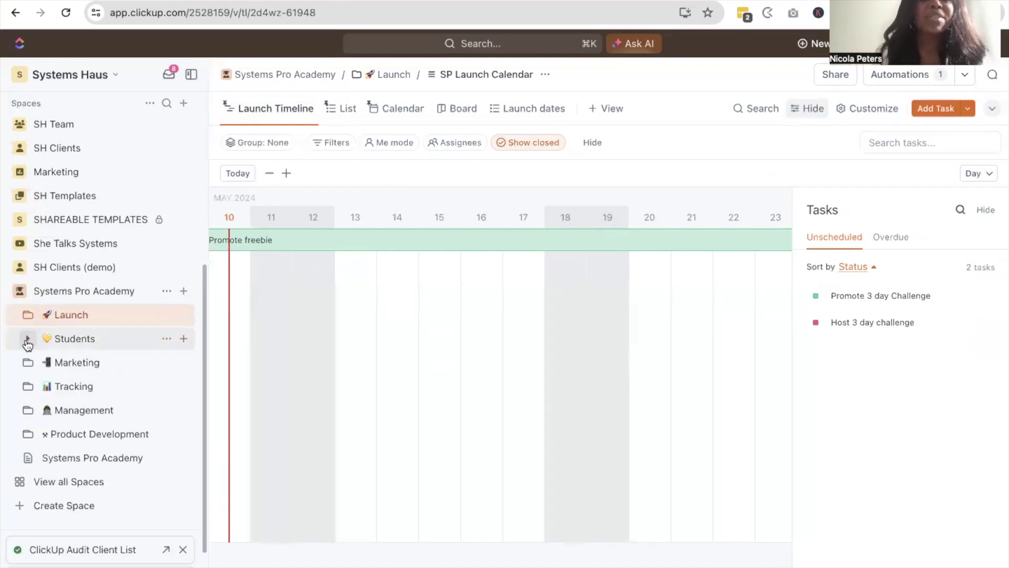
Expand the Students folder, view its Applications list, and open Student Assignments to review the "Submit your work!" form.
click(28, 341)
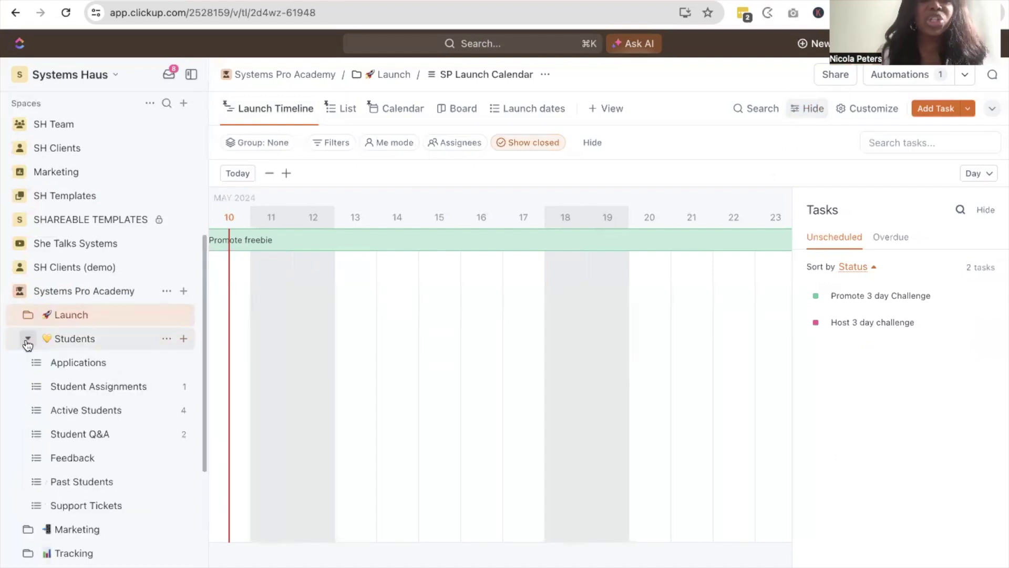
click(78, 362)
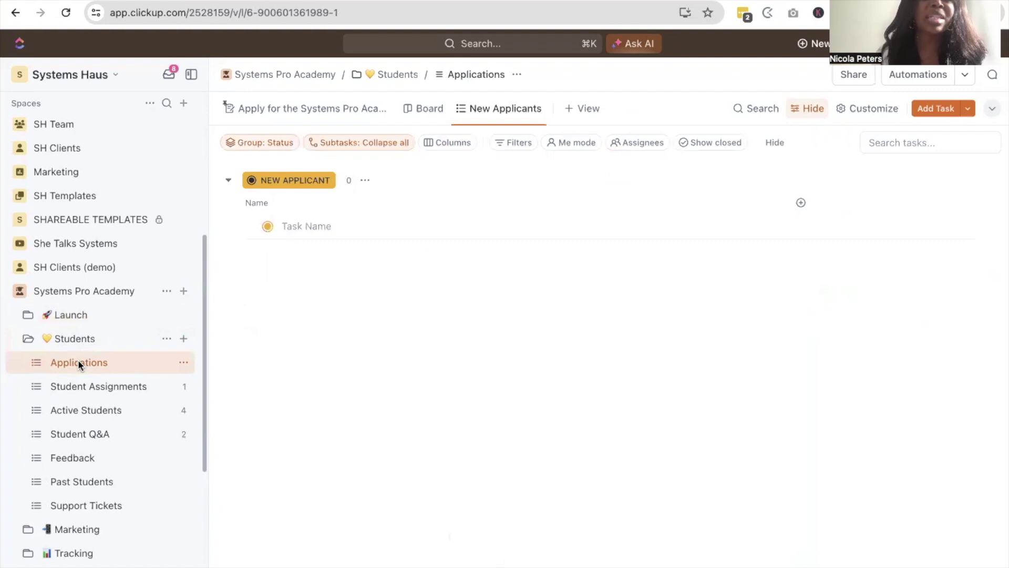
click(88, 387)
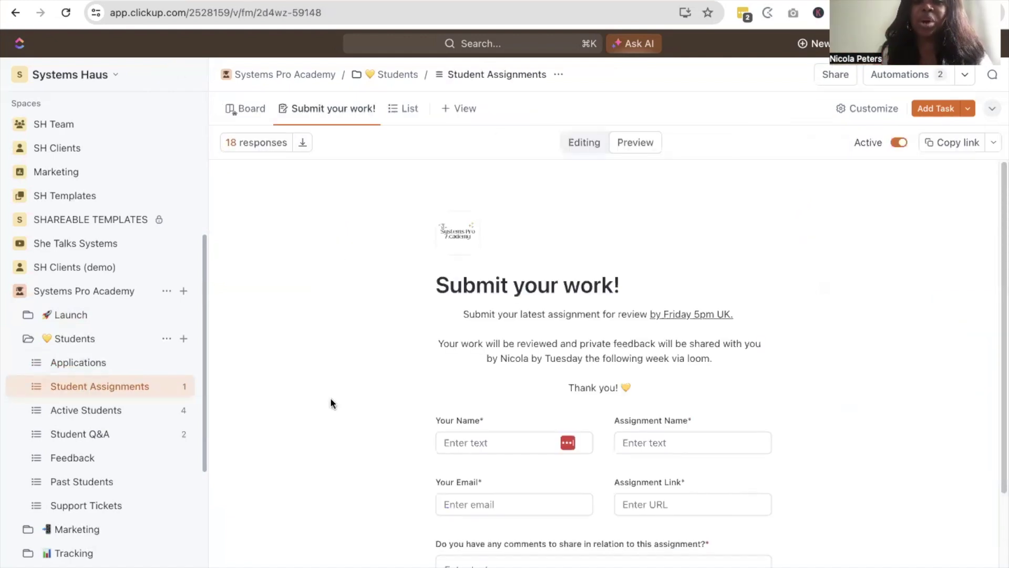
scroll(331, 400, down, 3)
scroll(331, 399, up, 3)
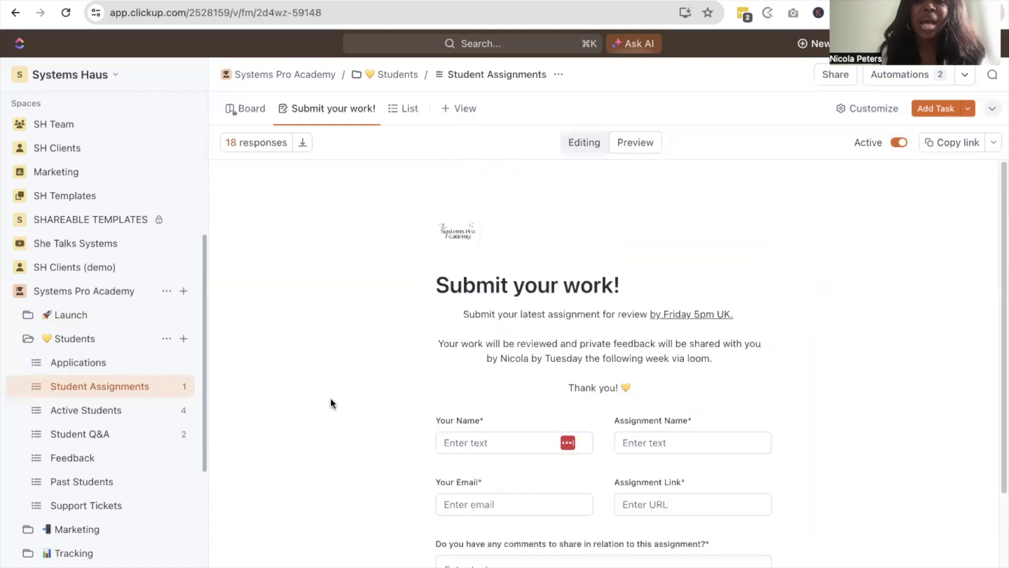
Open the Student Assignments automations and review the email sent when a task or subtask is created, then return to the automation overview.
click(897, 79)
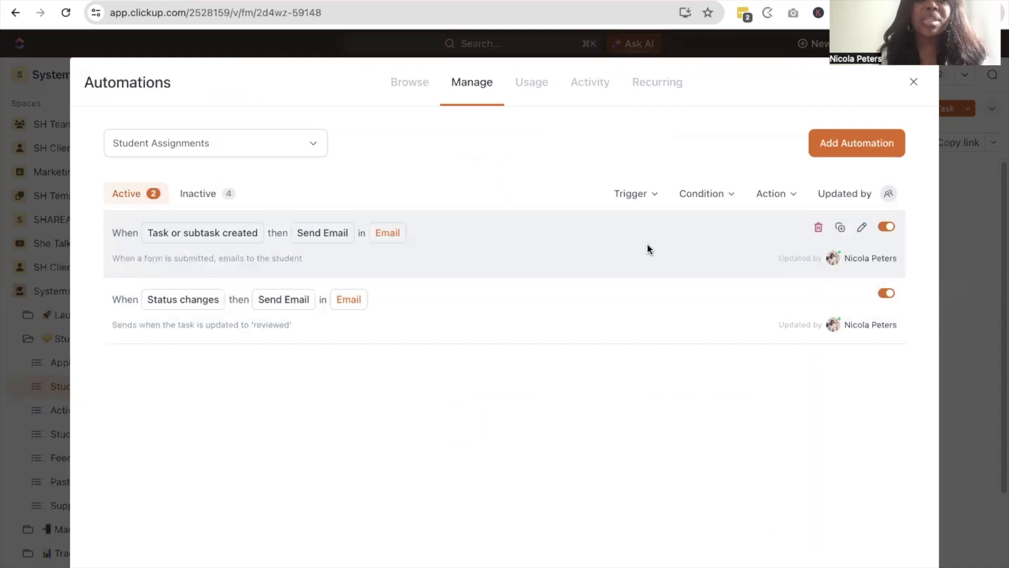
click(862, 229)
scroll(818, 315, down, 5)
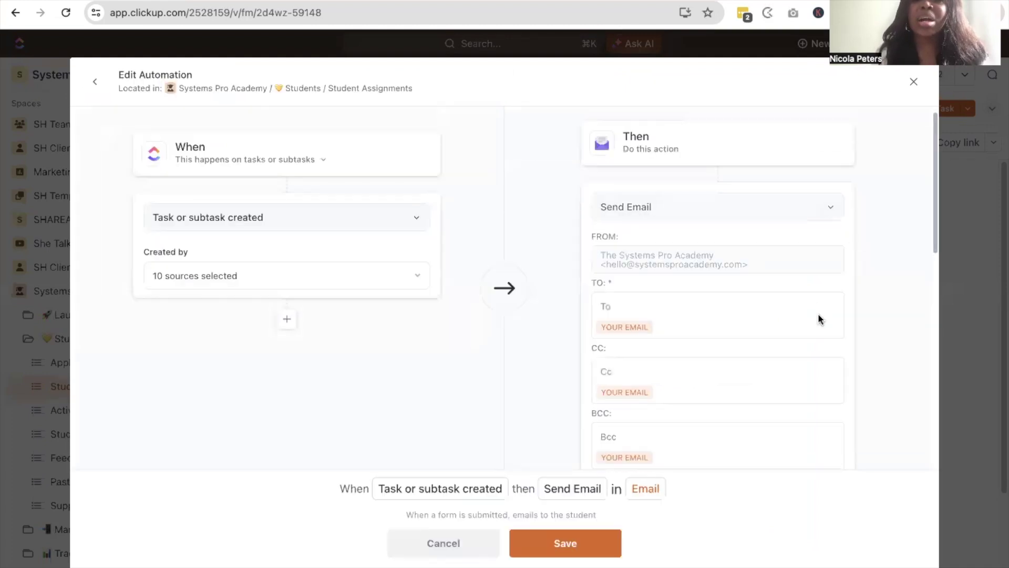
scroll(818, 314, down, 1)
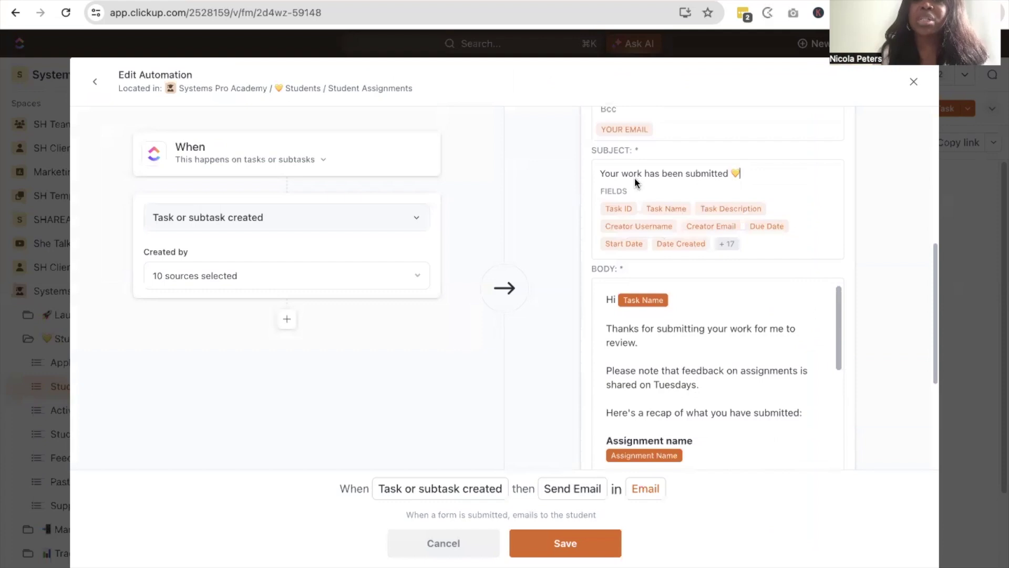
scroll(676, 169, down, 4)
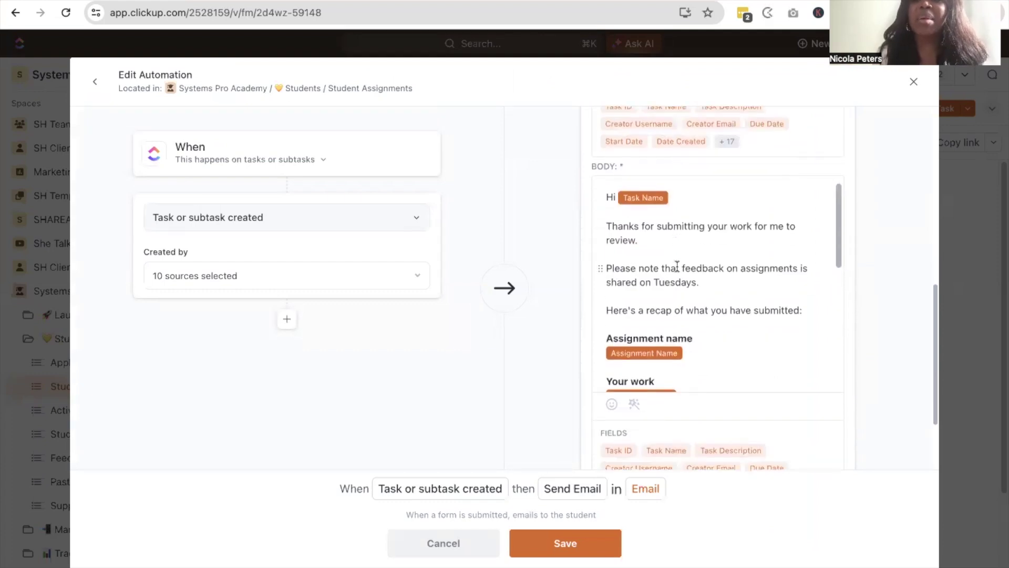
scroll(676, 265, down, 2)
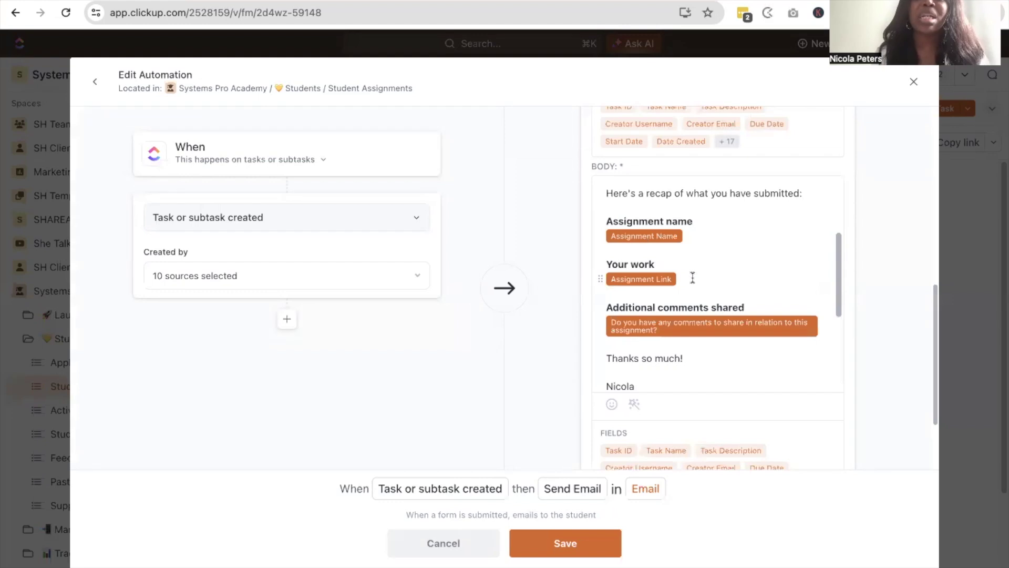
scroll(693, 278, down, 1)
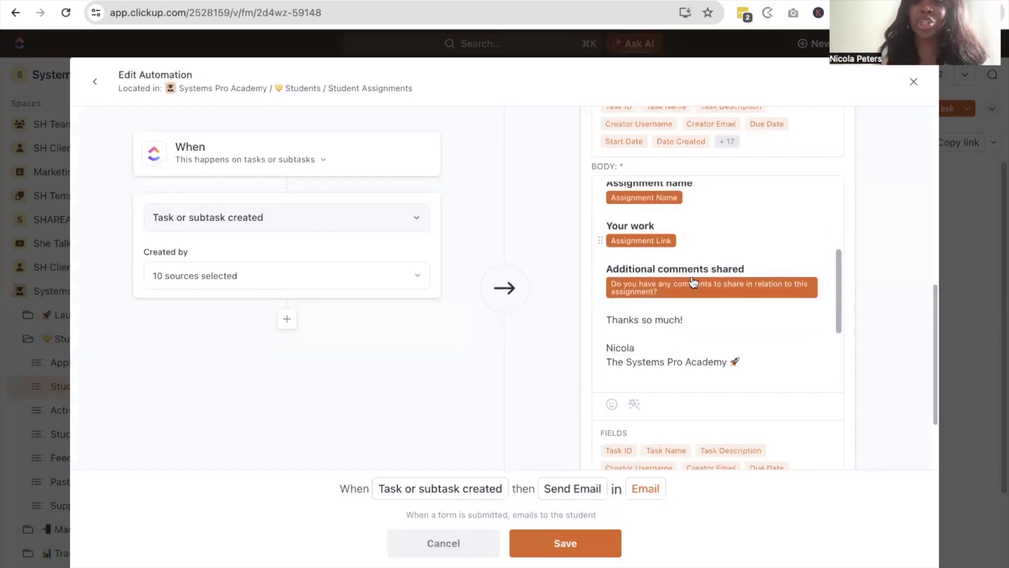
scroll(693, 279, down, 4)
scroll(691, 276, up, 5)
scroll(691, 275, up, 3)
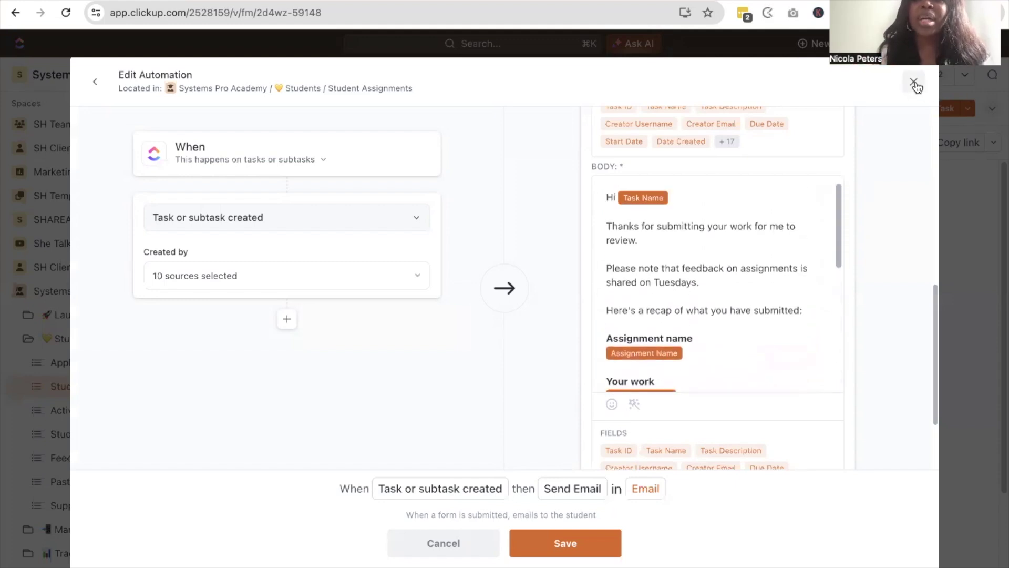
click(95, 81)
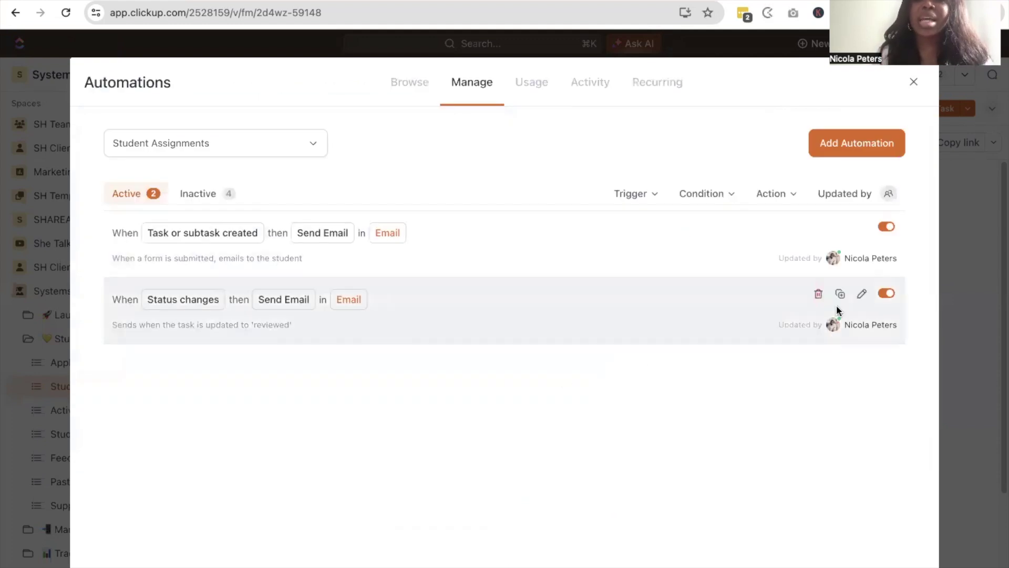
Review the status-change automation's From status options and its "Your feedback is ready" email, and close the automations without saving.
click(862, 295)
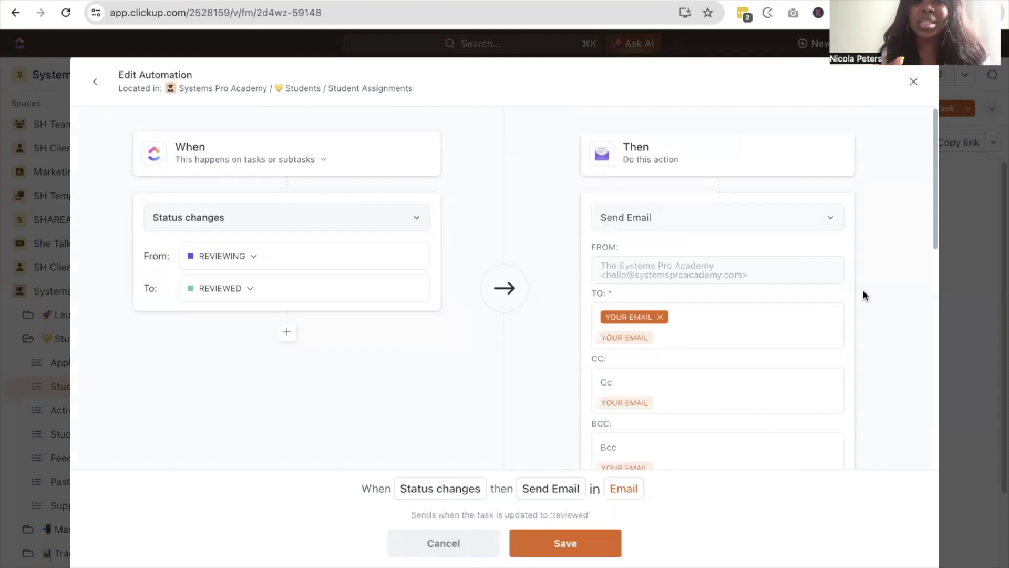
click(242, 258)
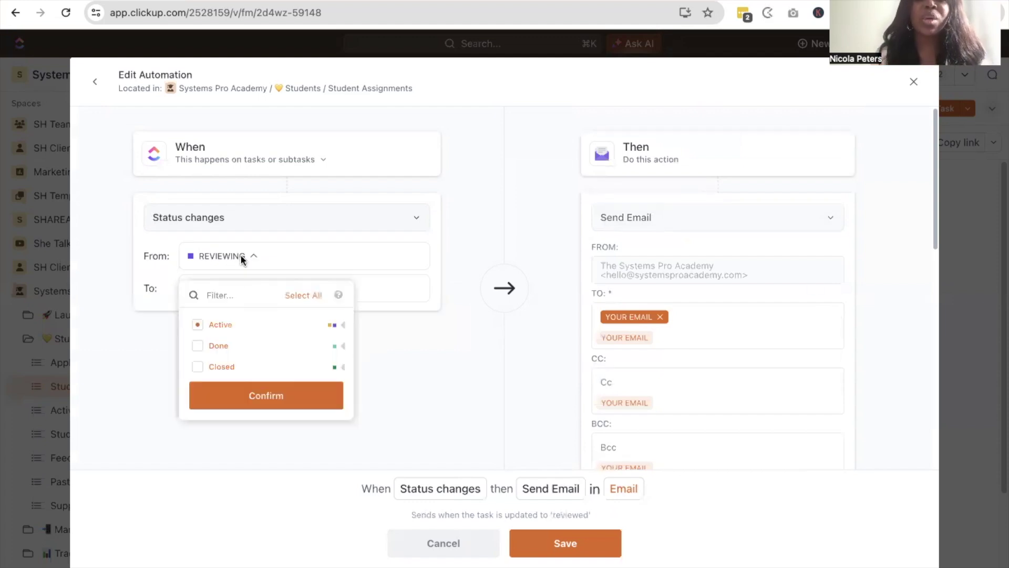
click(344, 327)
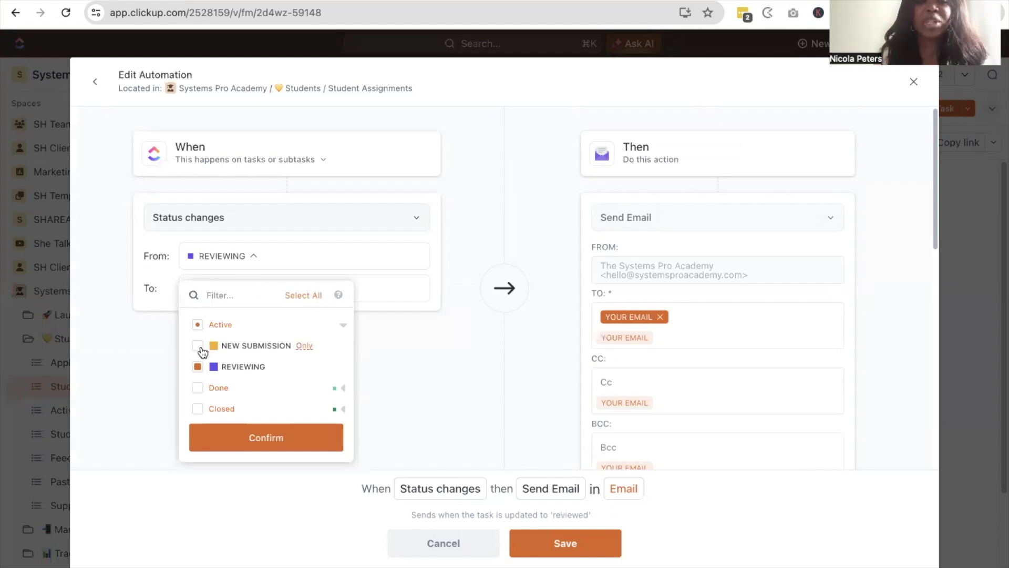
click(420, 346)
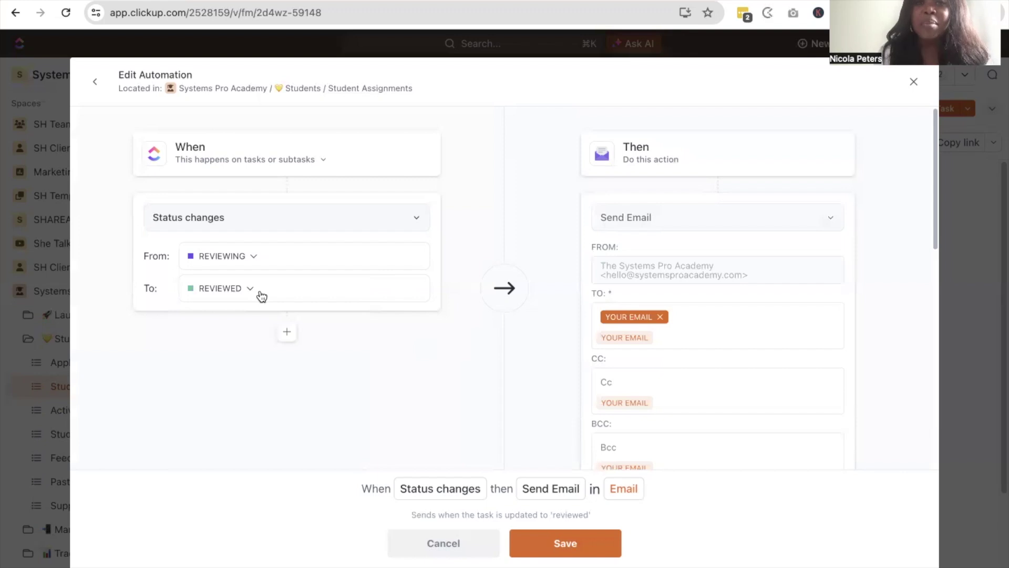
scroll(707, 367, down, 6)
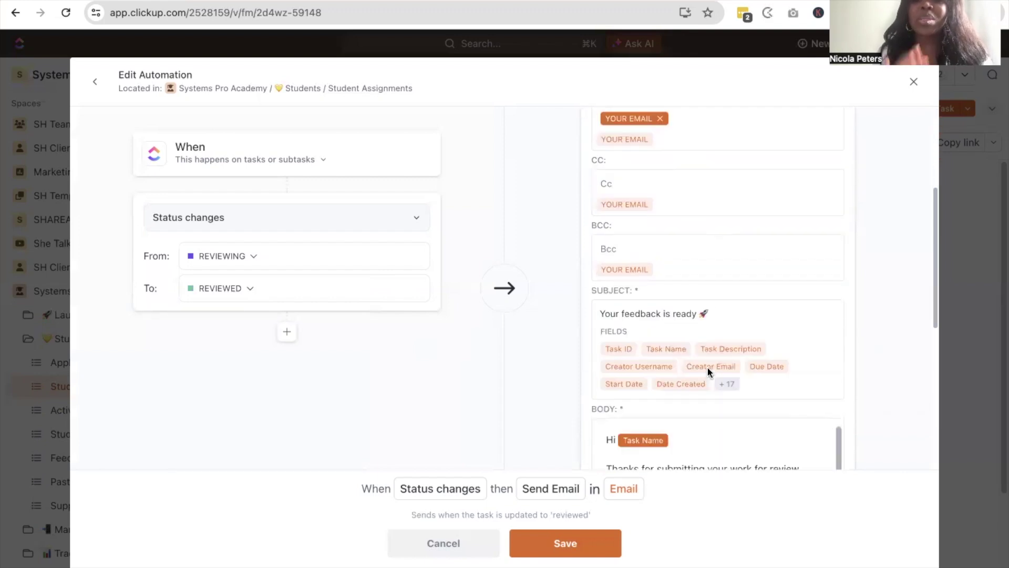
scroll(708, 369, down, 1)
scroll(708, 368, up, 1)
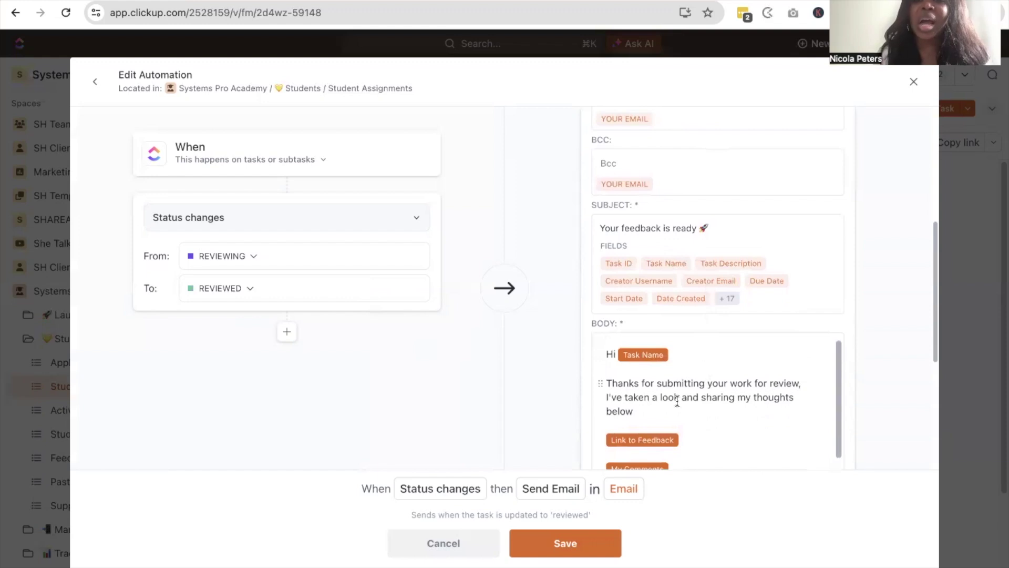
scroll(687, 369, down, 3)
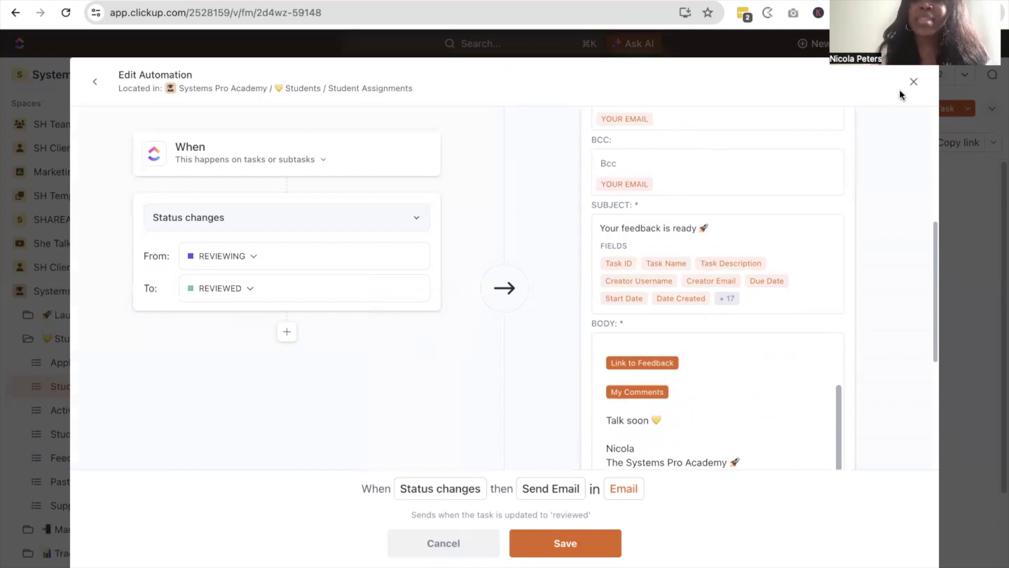
click(914, 82)
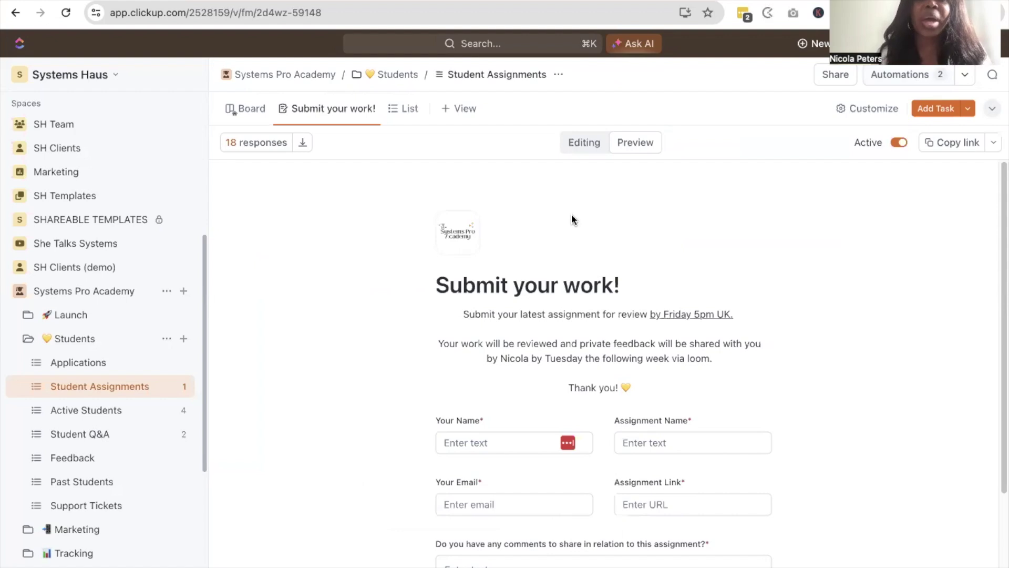
Open the Active Students list, read through its Student Onboarding form, and collapse the Students folder.
click(92, 417)
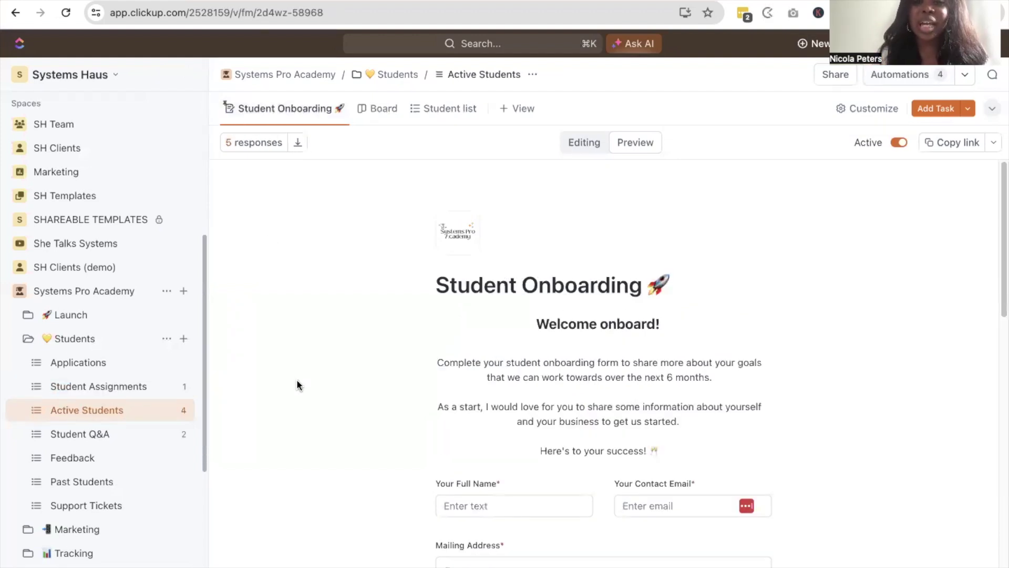
scroll(297, 381, down, 3)
scroll(296, 380, down, 2)
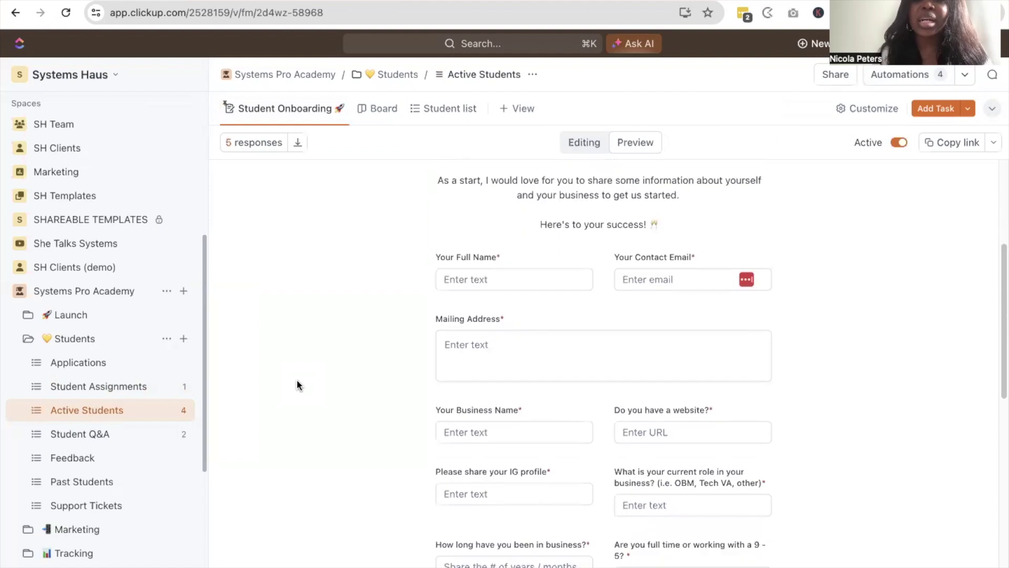
scroll(296, 380, down, 3)
scroll(296, 380, down, 7)
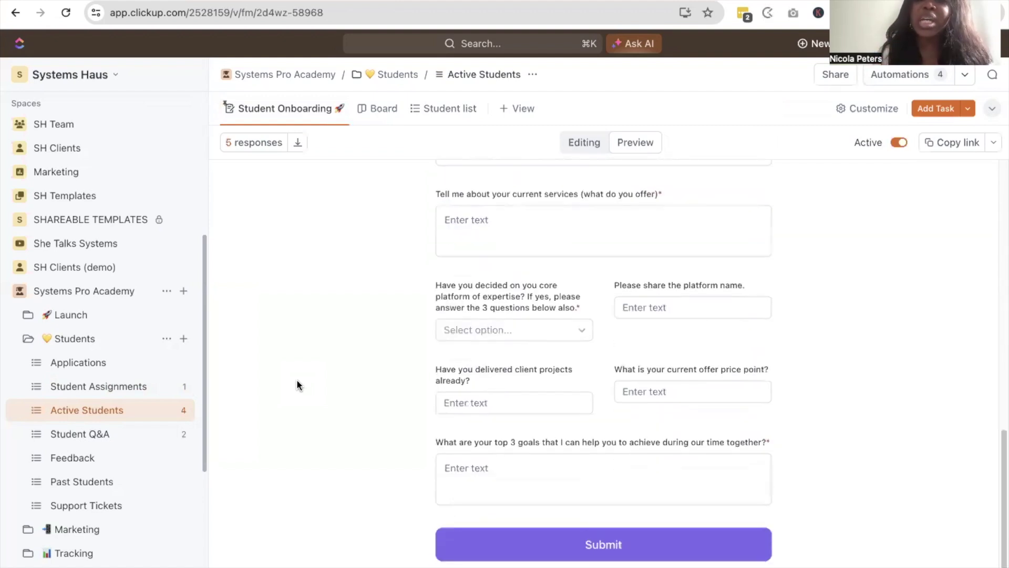
scroll(296, 380, up, 13)
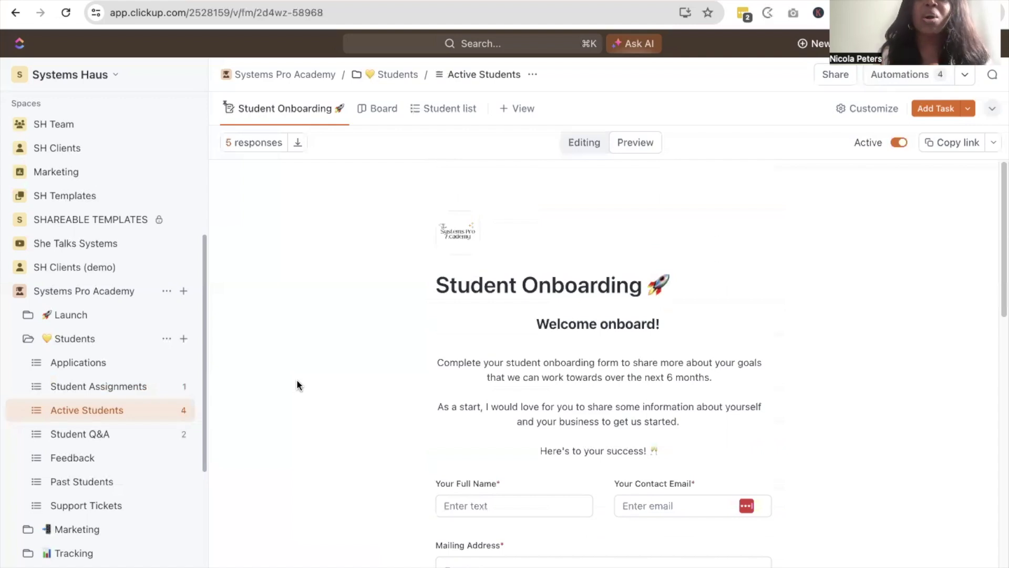
scroll(297, 379, down, 2)
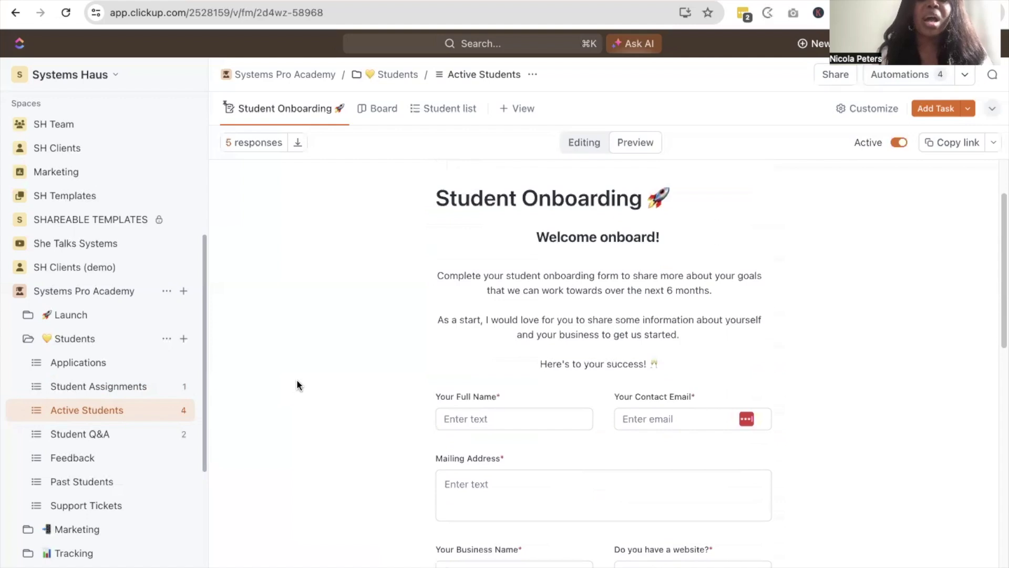
scroll(296, 379, up, 2)
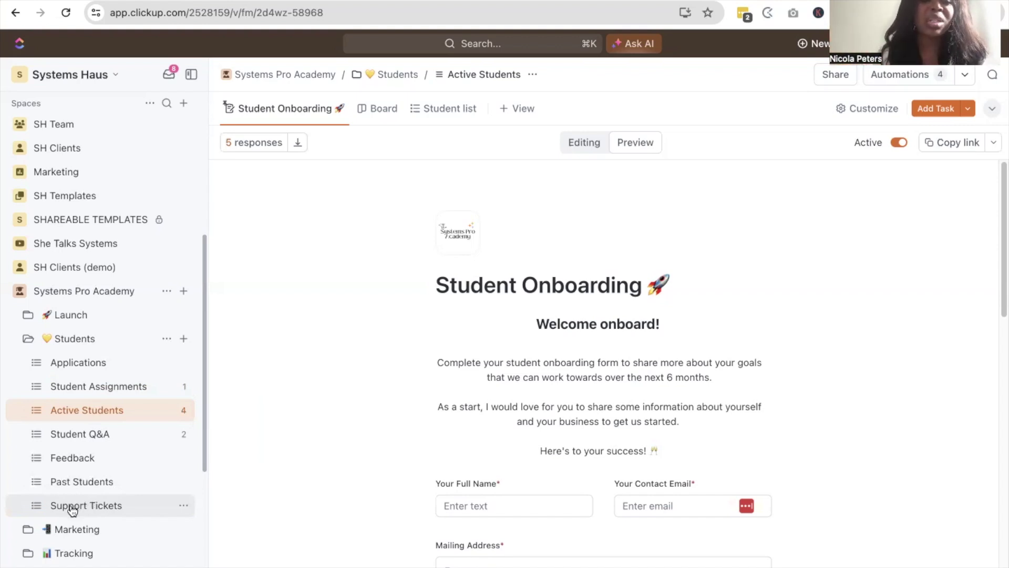
click(28, 340)
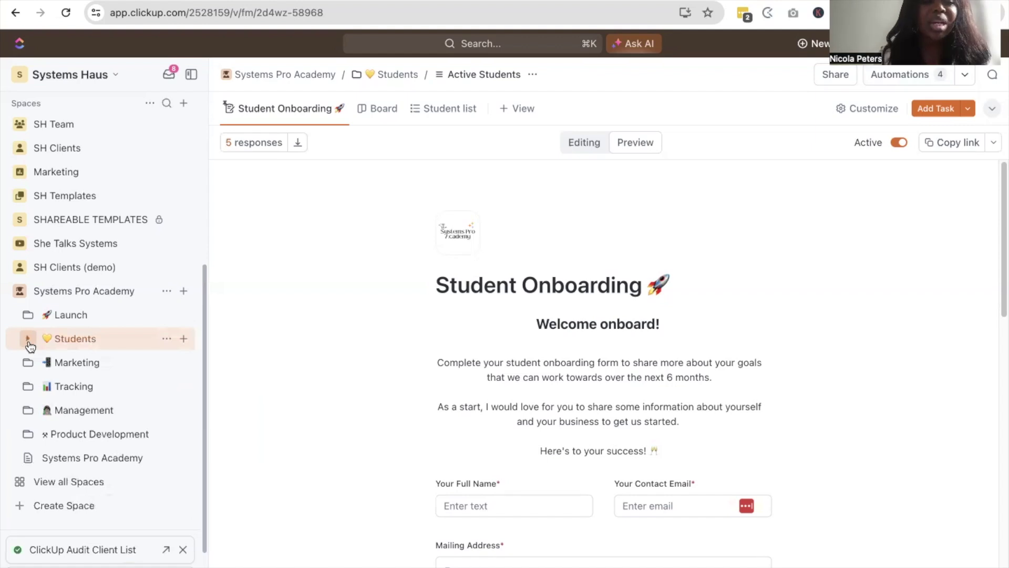
Expand the Systems Pro Academy Marketing folder, look over its SPA Content Calendar for May 2024, and collapse the folder.
click(29, 365)
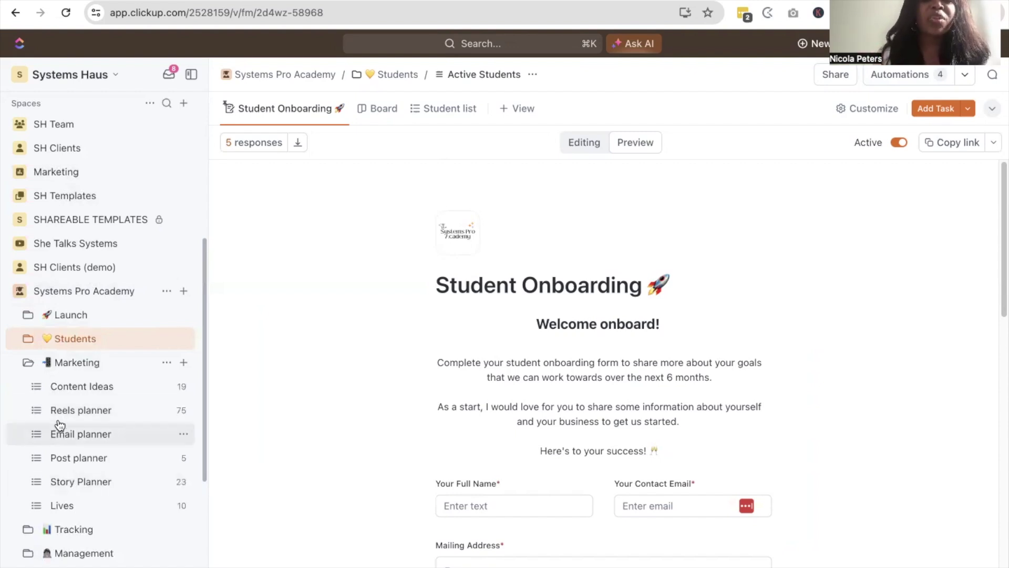
click(73, 363)
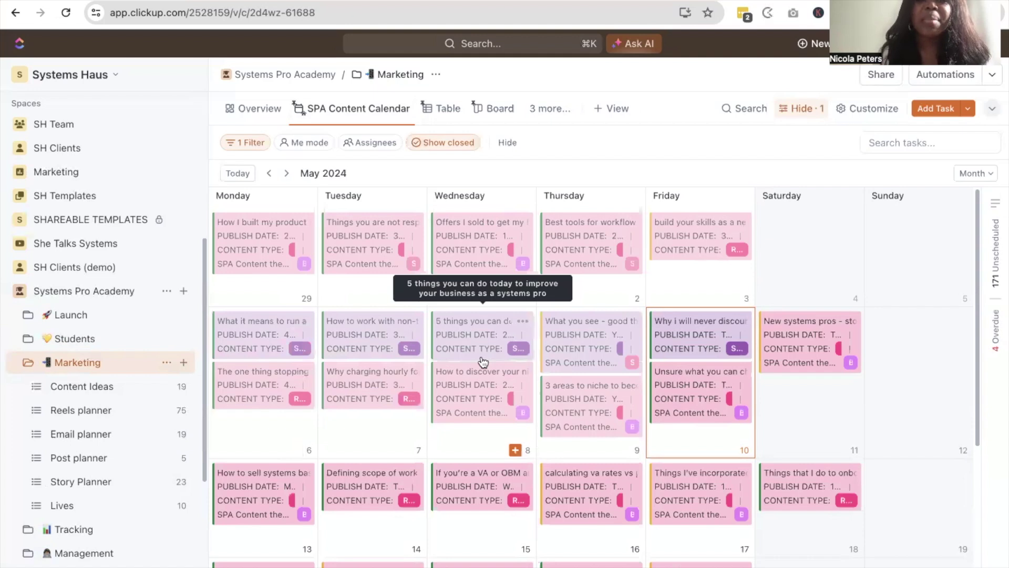
scroll(483, 362, down, 5)
scroll(483, 362, up, 5)
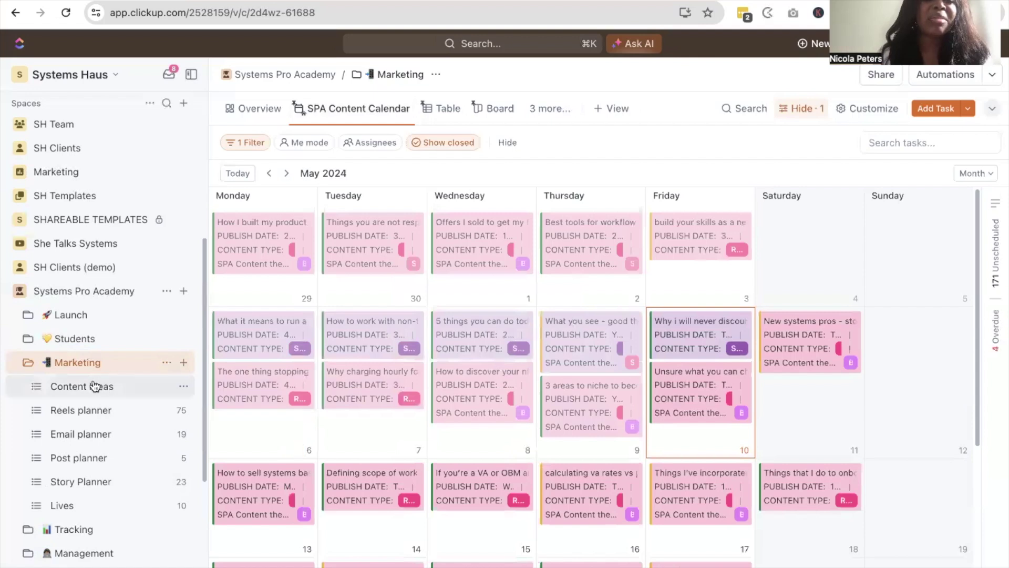
click(28, 362)
Expand the Tracking folder, review the SPA Outreach list across all its columns, and collapse the folder.
click(28, 386)
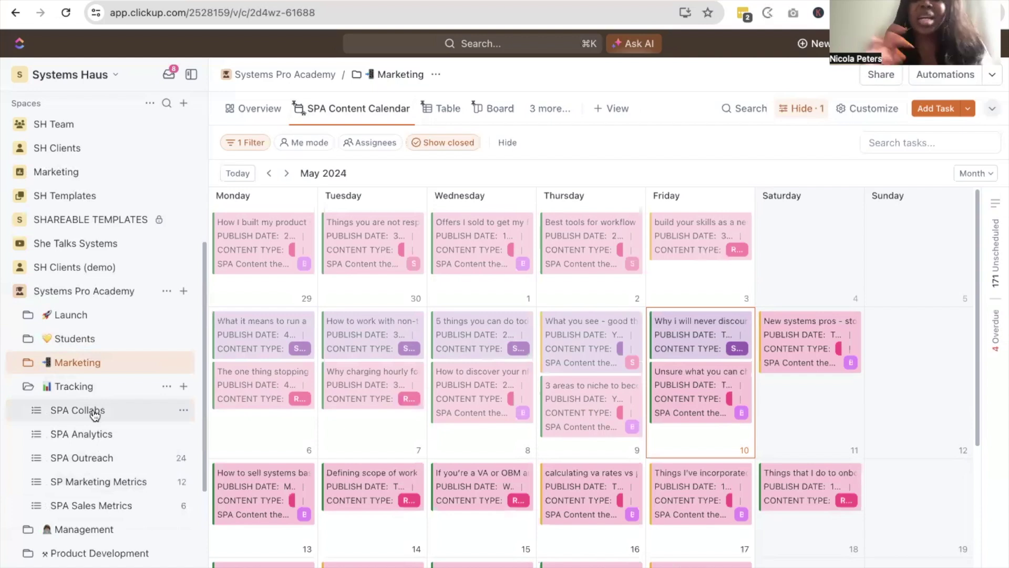
click(90, 460)
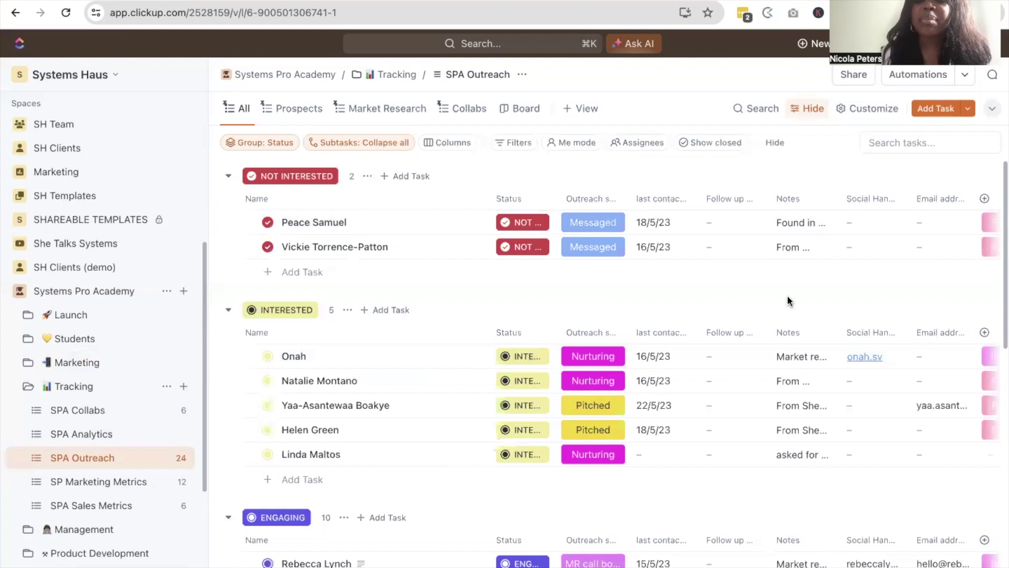
scroll(787, 297, right, 1)
scroll(786, 297, right, 4)
scroll(787, 299, right, 2)
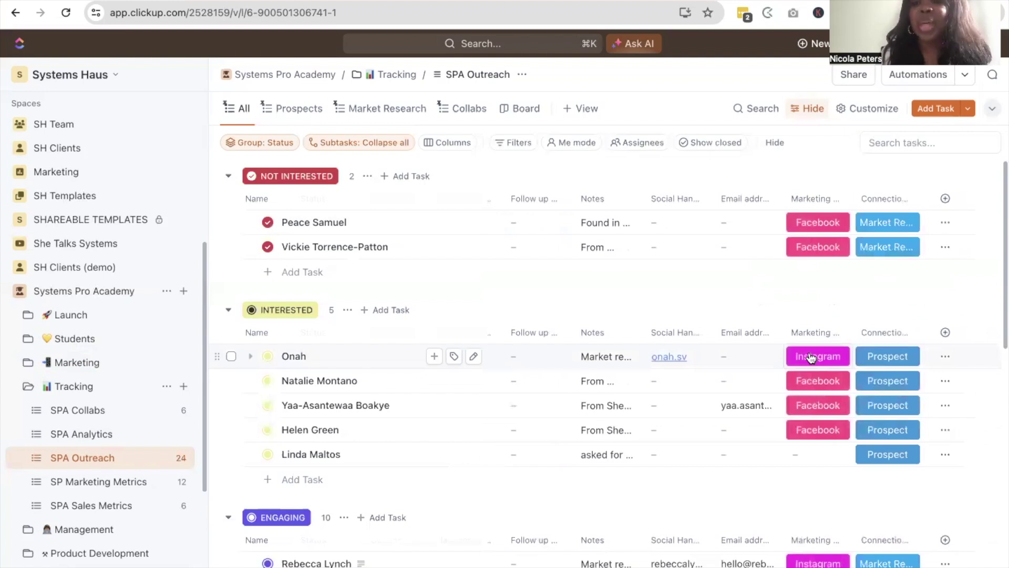
scroll(810, 356, left, 6)
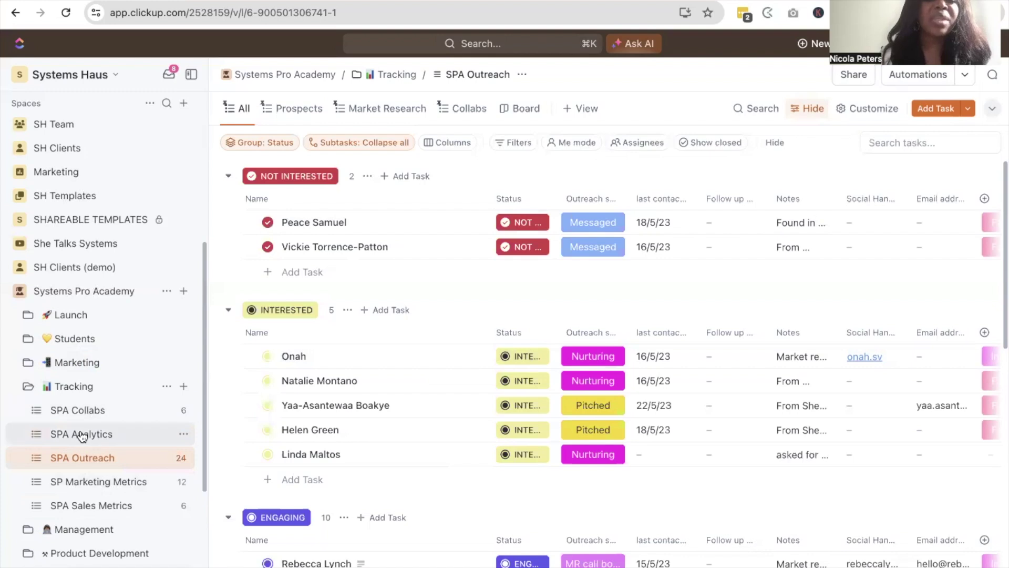
click(28, 387)
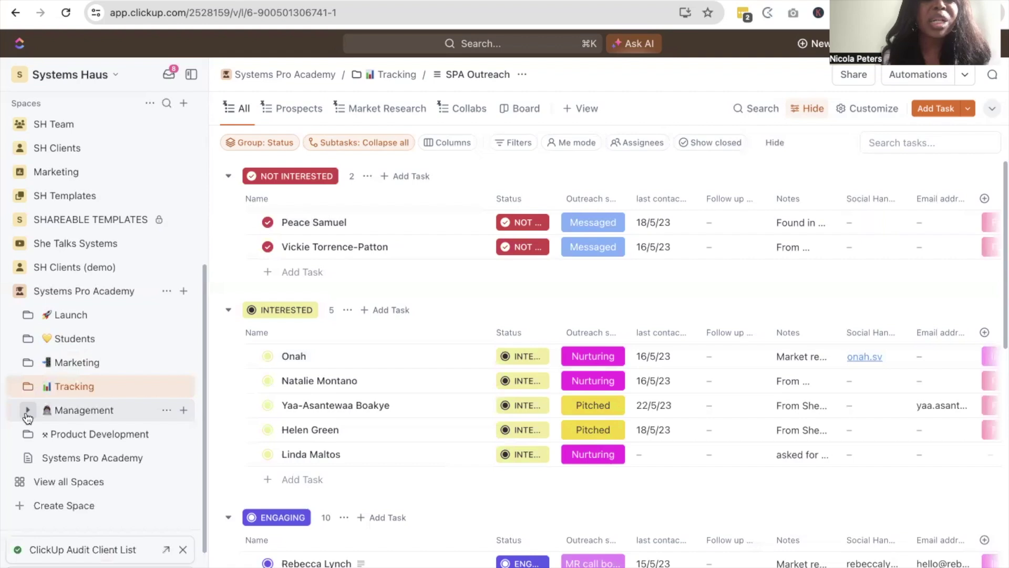
Expand the Systems Pro Academy Management folder, review its Operational tasks and Program Management lists, and collapse the folder.
click(27, 411)
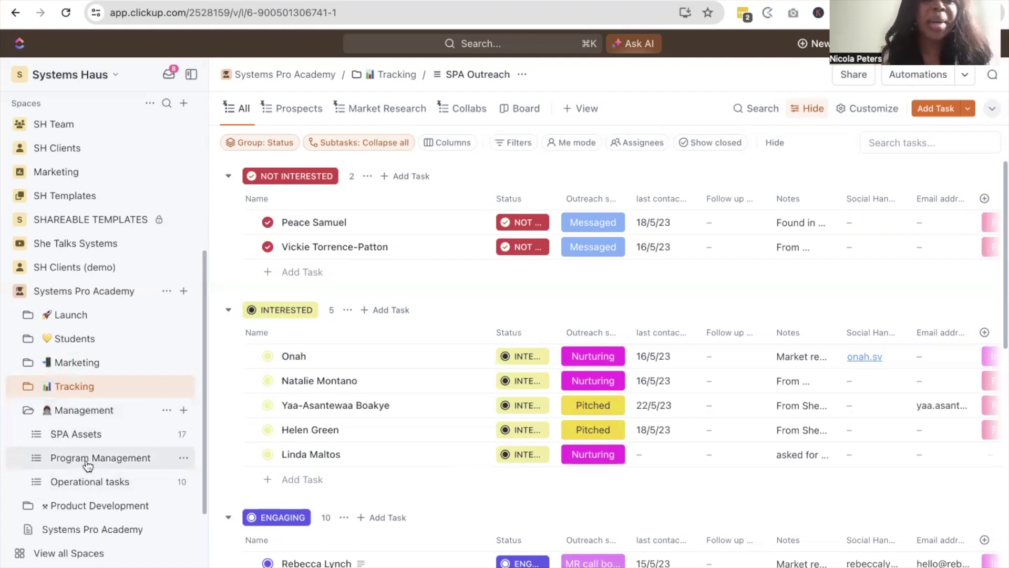
click(87, 481)
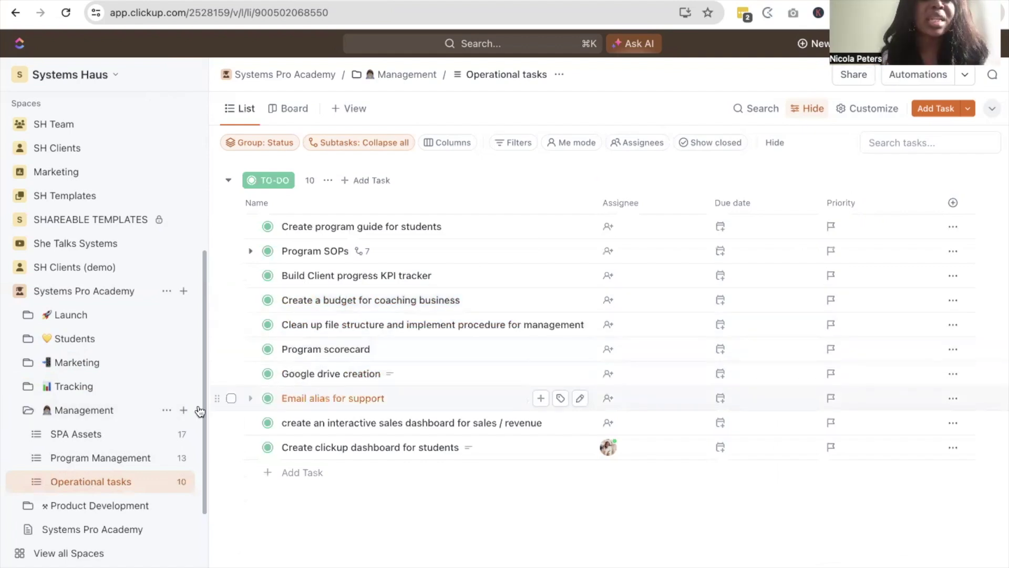
click(108, 458)
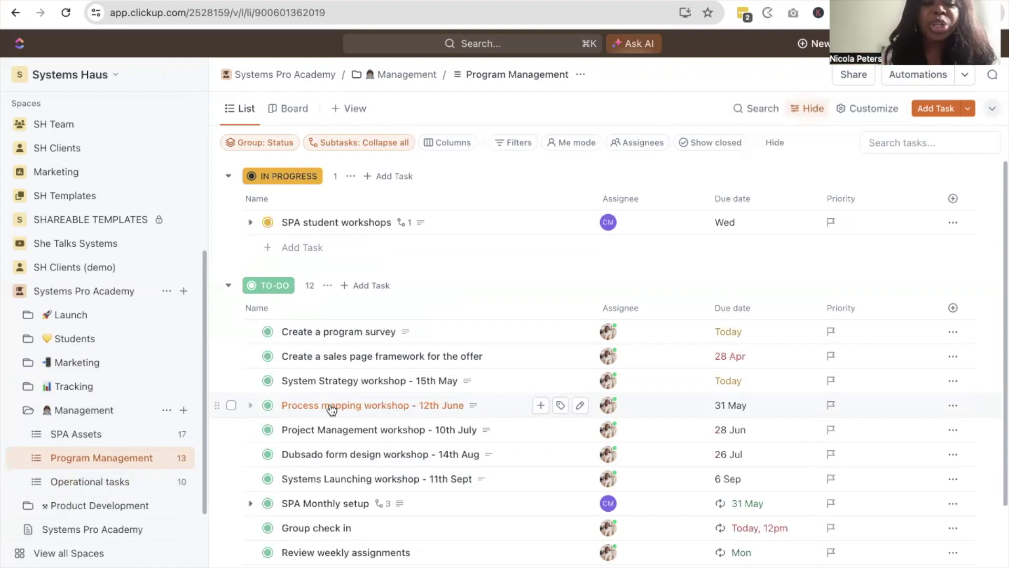
scroll(331, 409, down, 2)
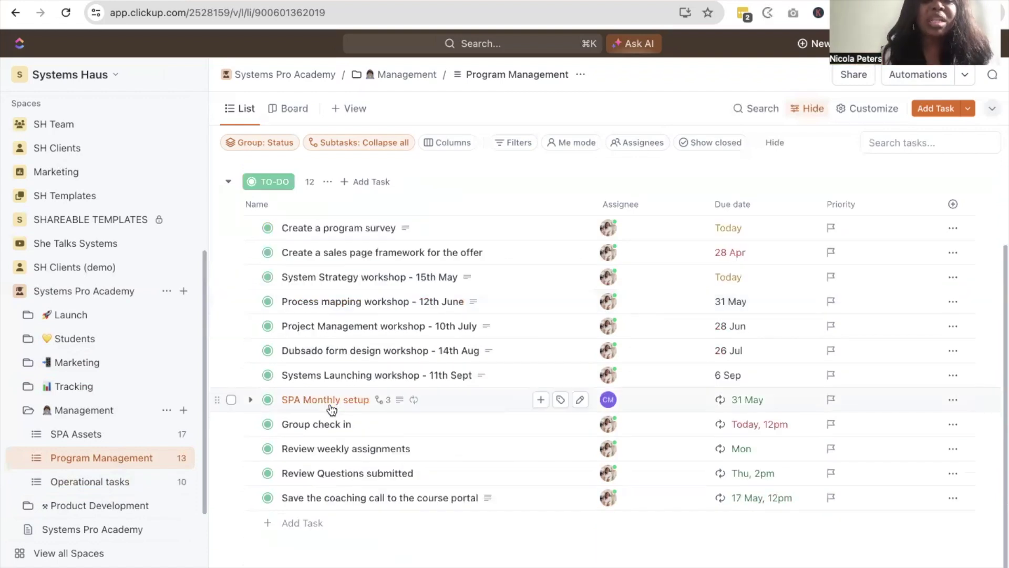
scroll(331, 409, up, 1)
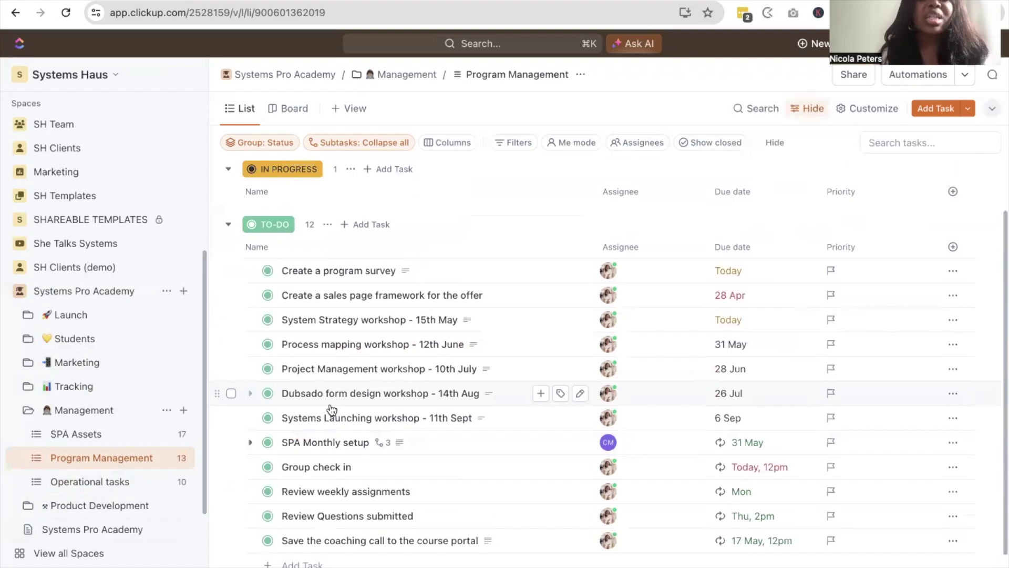
scroll(331, 409, up, 1)
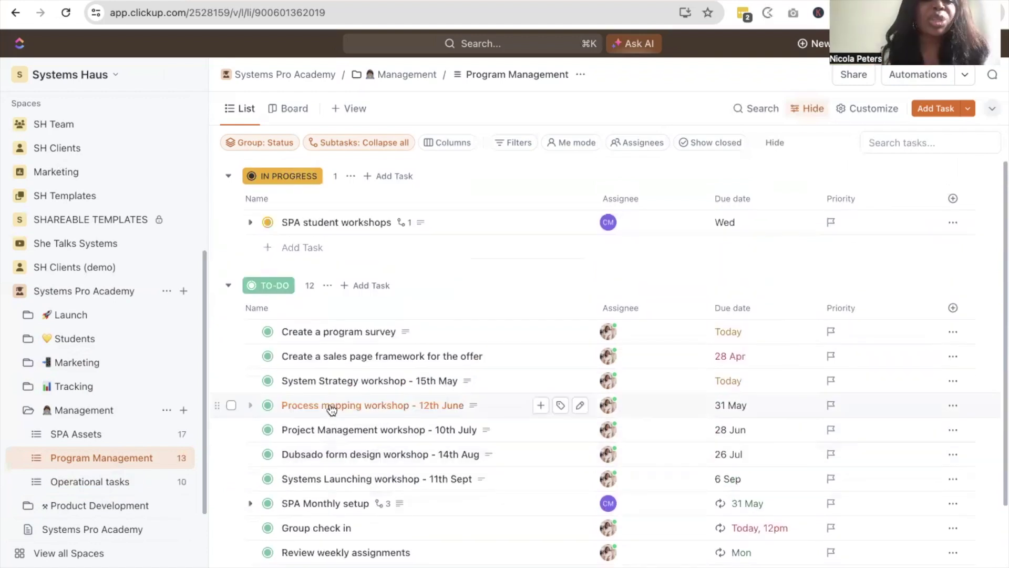
click(28, 415)
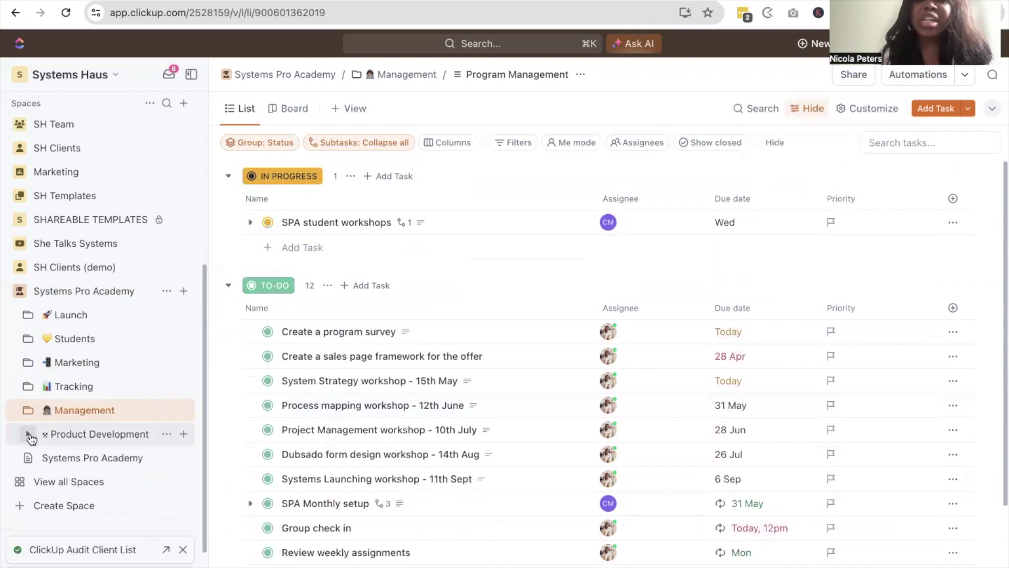